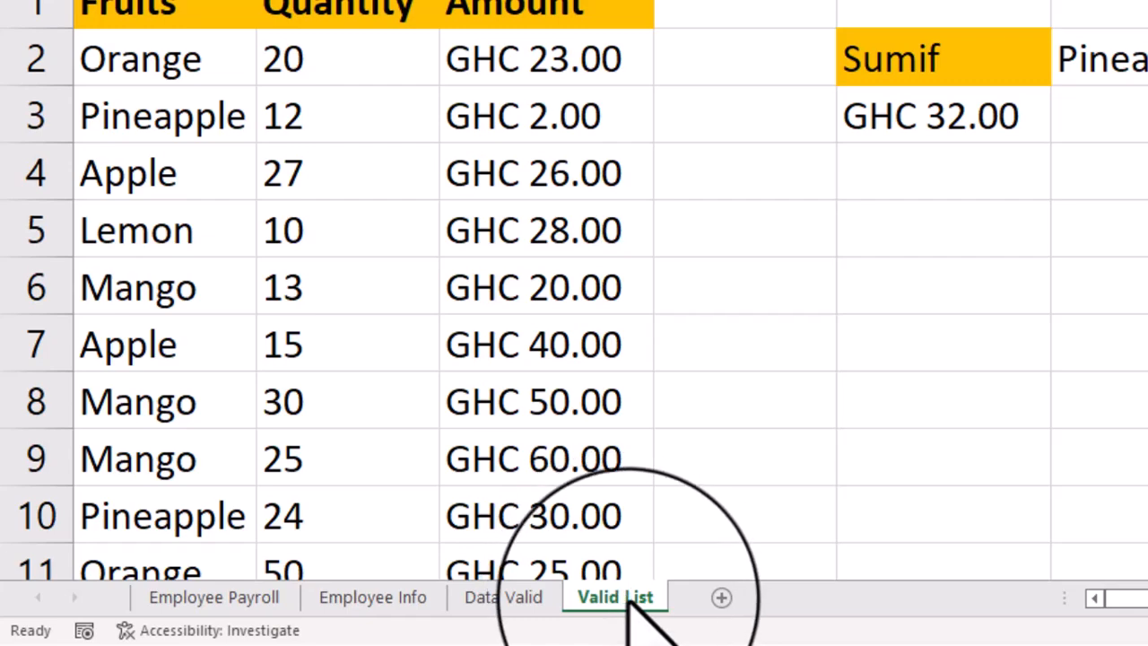
- Protect the Valid List sheet without a password, allowing only the selection of locked and unlocked cells
{"action": "left_click", "coordinate": [628, 601]}
{"action": "right_click", "coordinate": [623, 599]}
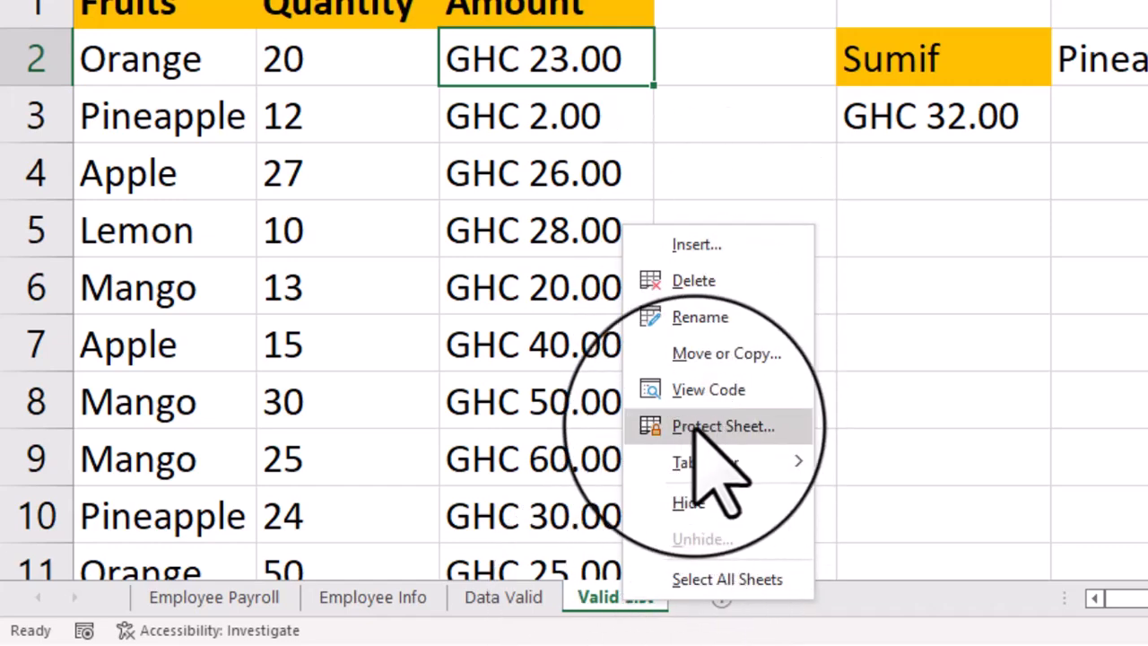
{"action": "left_click", "coordinate": [723, 426]}
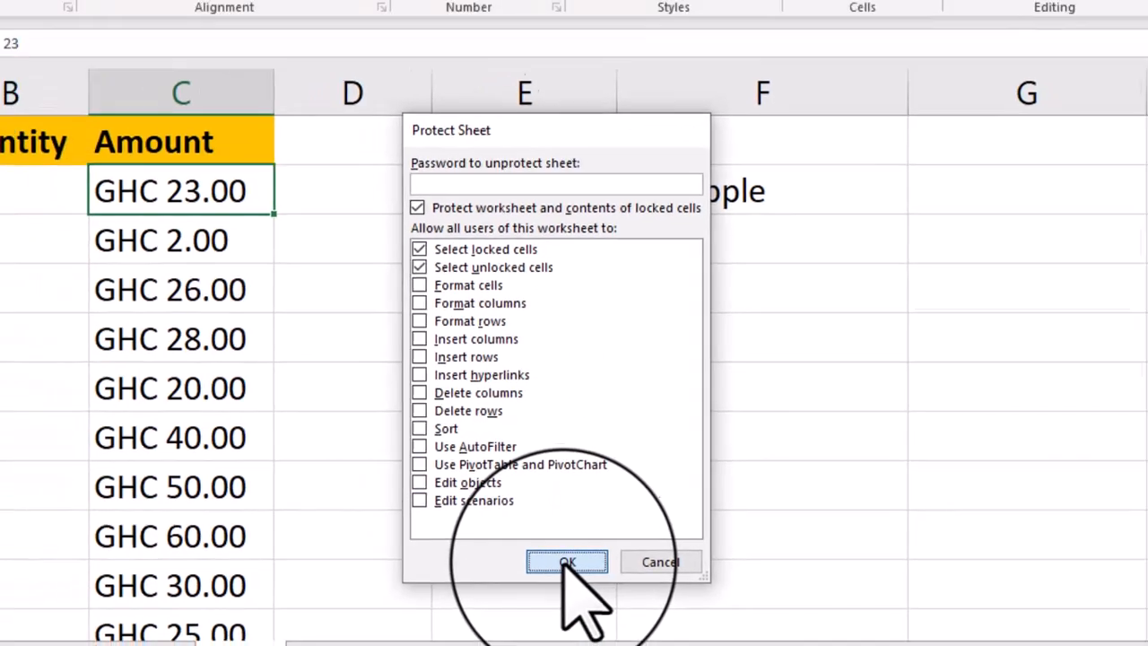
{"action": "left_click", "coordinate": [532, 570]}
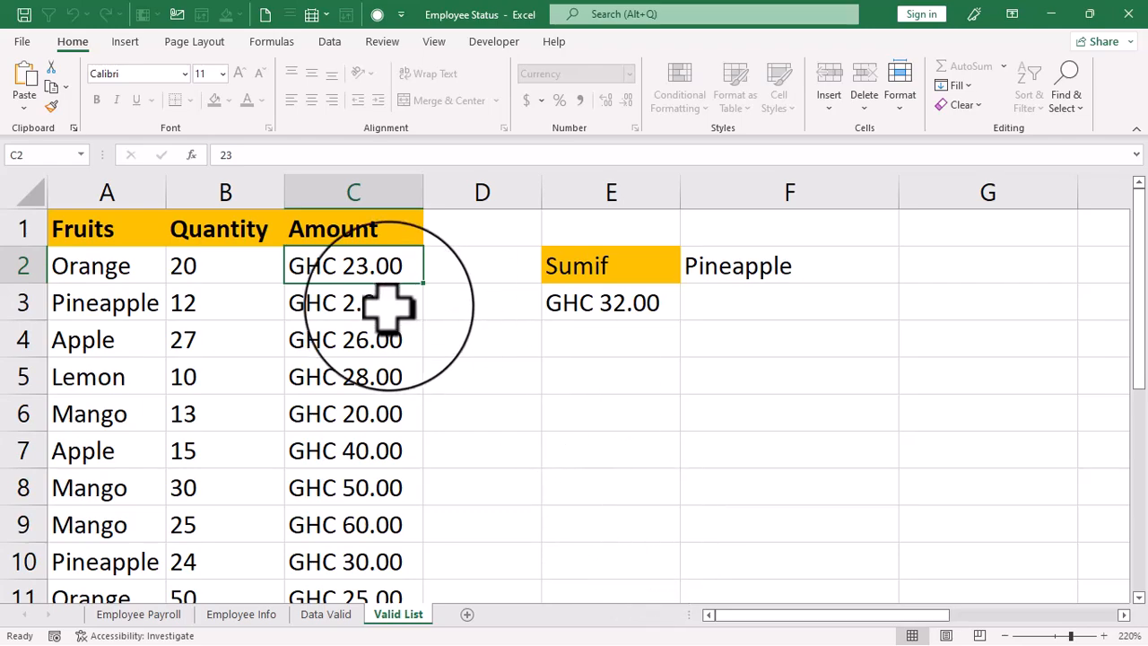
- Test the sheet protection by trying to edit the empty cell D6 and the amount in C4
{"action": "left_click", "coordinate": [749, 306]}
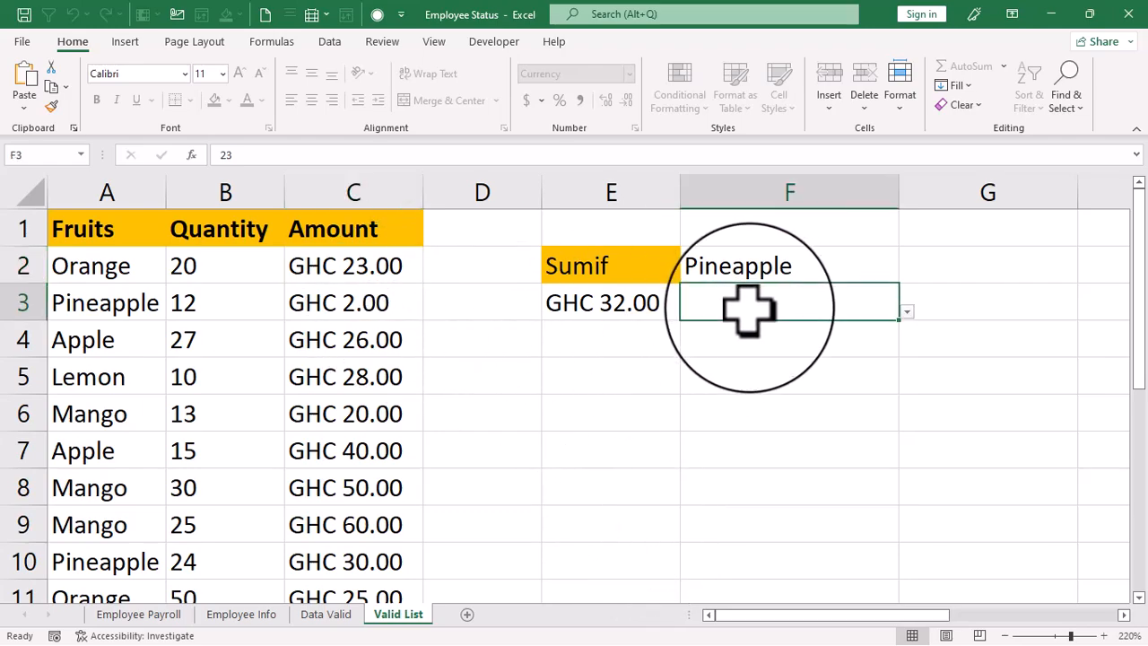
{"action": "left_click", "coordinate": [466, 339]}
{"action": "left_click", "coordinate": [477, 374]}
{"action": "left_click", "coordinate": [624, 378]}
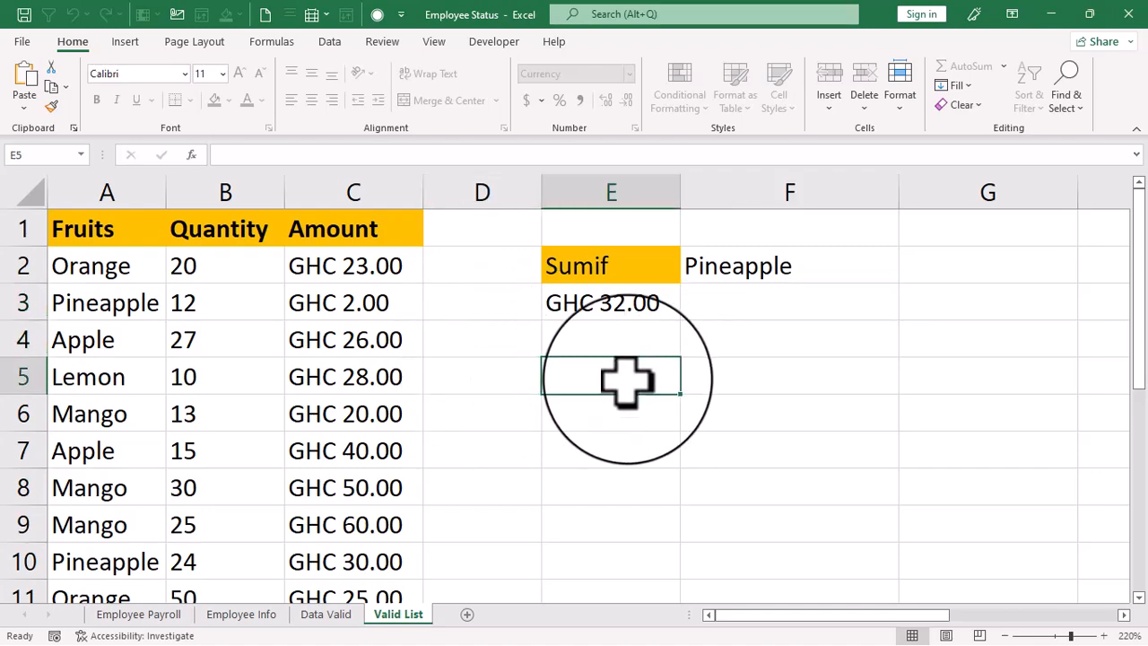
{"action": "left_click", "coordinate": [489, 421]}
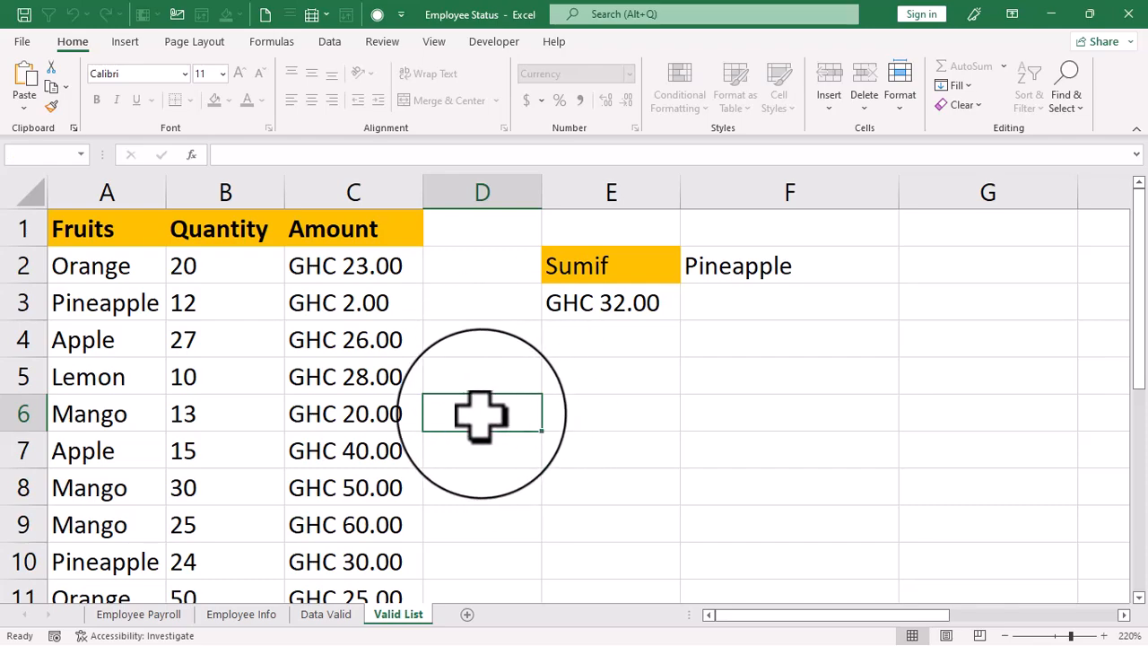
{"action": "double_click", "coordinate": [482, 413]}
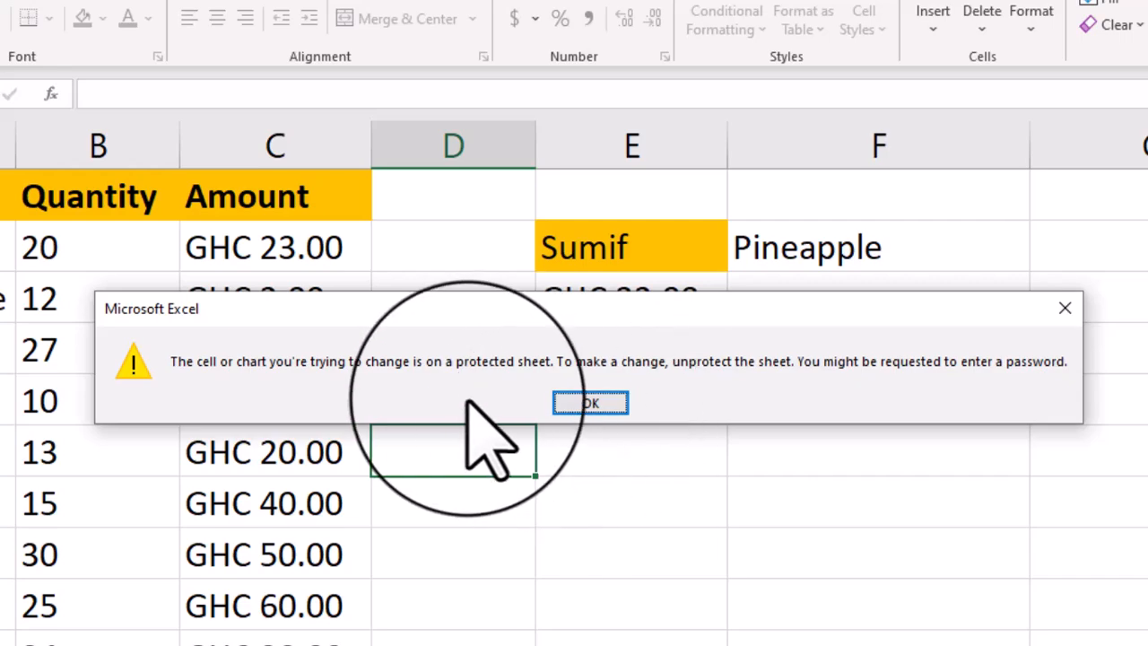
{"action": "left_click", "coordinate": [592, 404]}
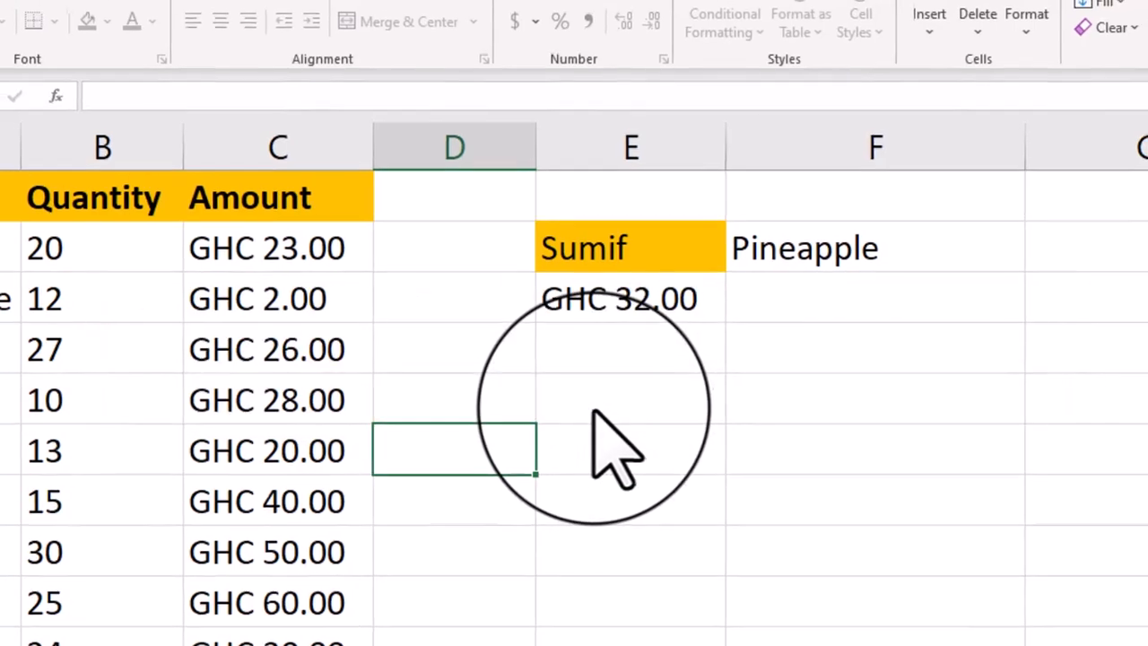
{"action": "left_click", "coordinate": [290, 345]}
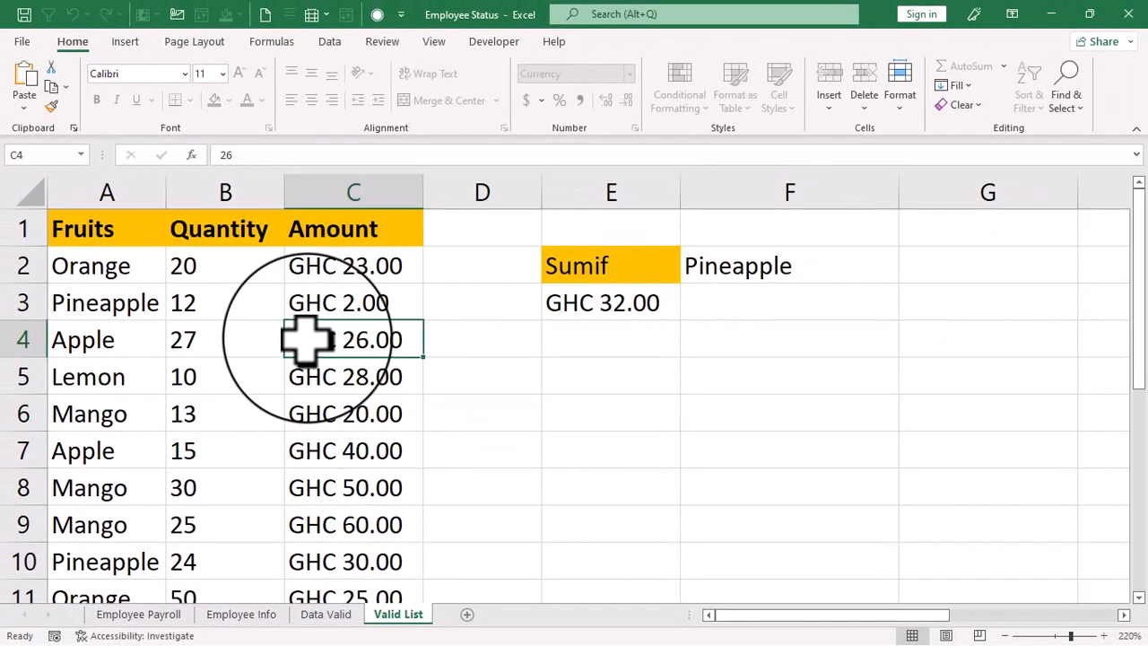
{"action": "double_click", "coordinate": [305, 339]}
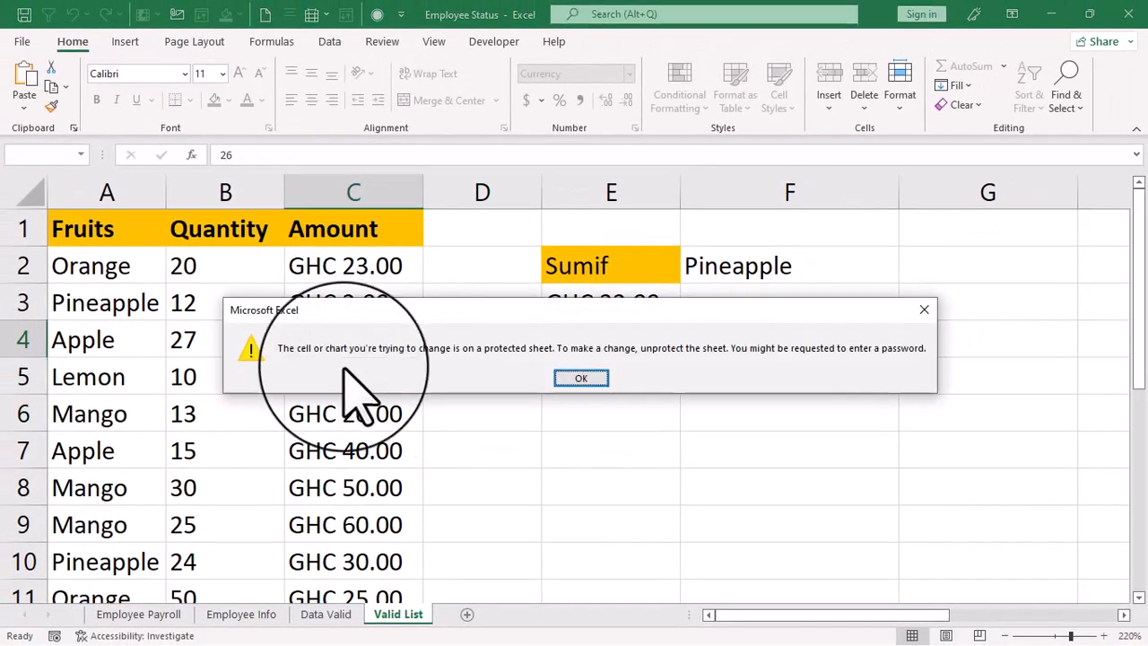
{"action": "left_click", "coordinate": [924, 311]}
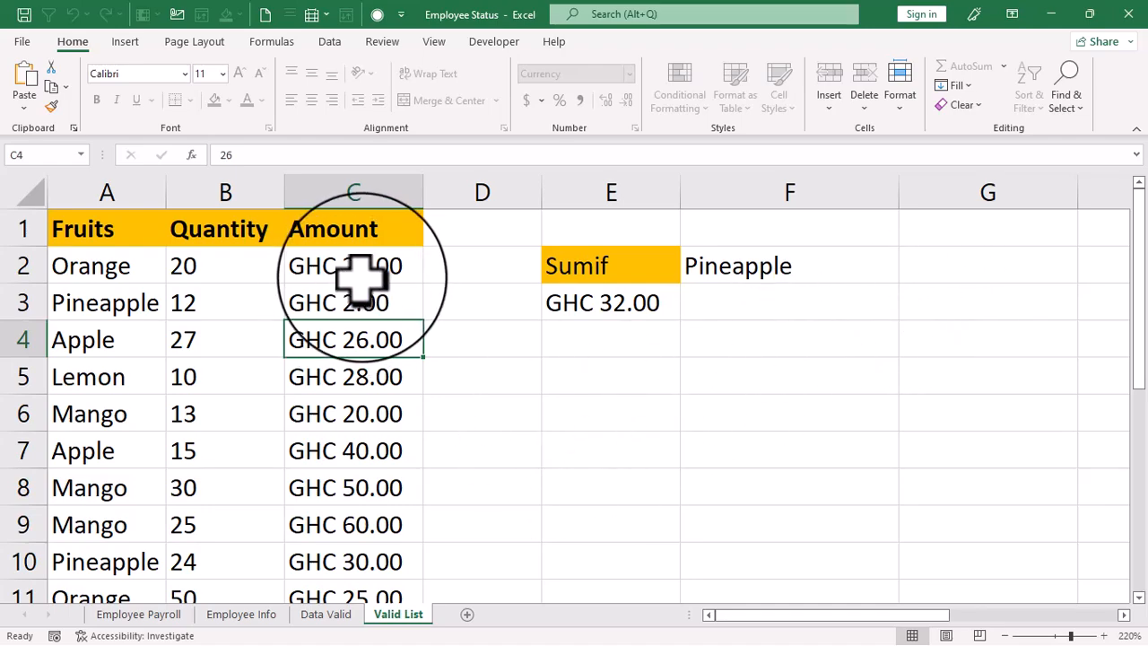
- Unprotect the Valid List sheet and view the Protect Sheet options without applying them
{"action": "right_click", "coordinate": [397, 616]}
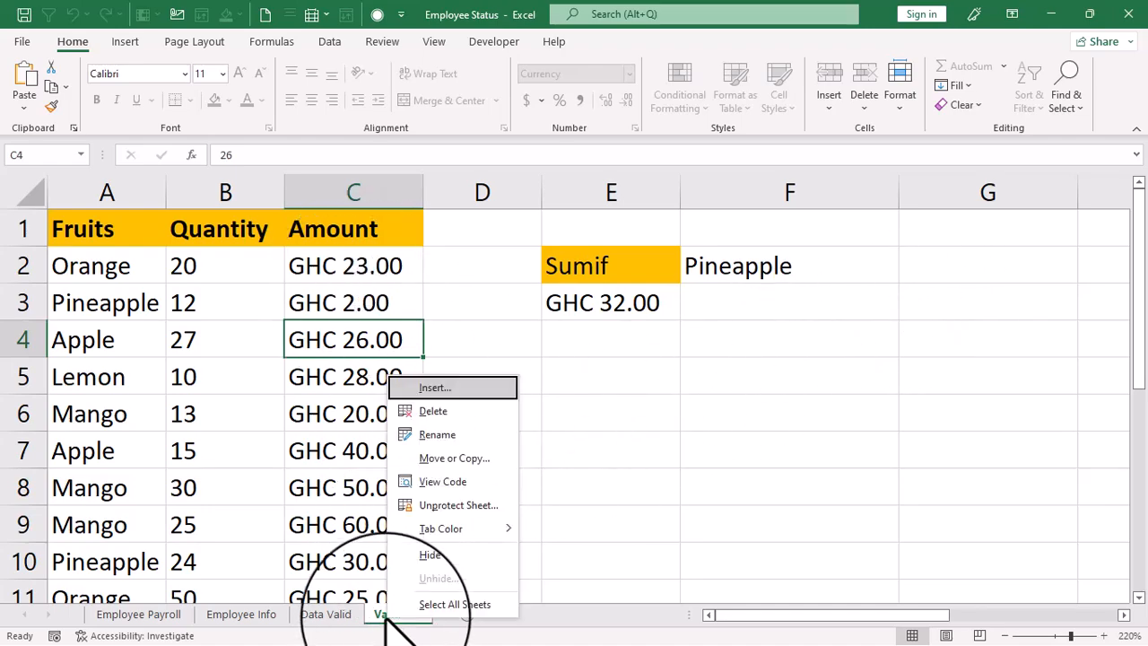
{"action": "left_click", "coordinate": [452, 510]}
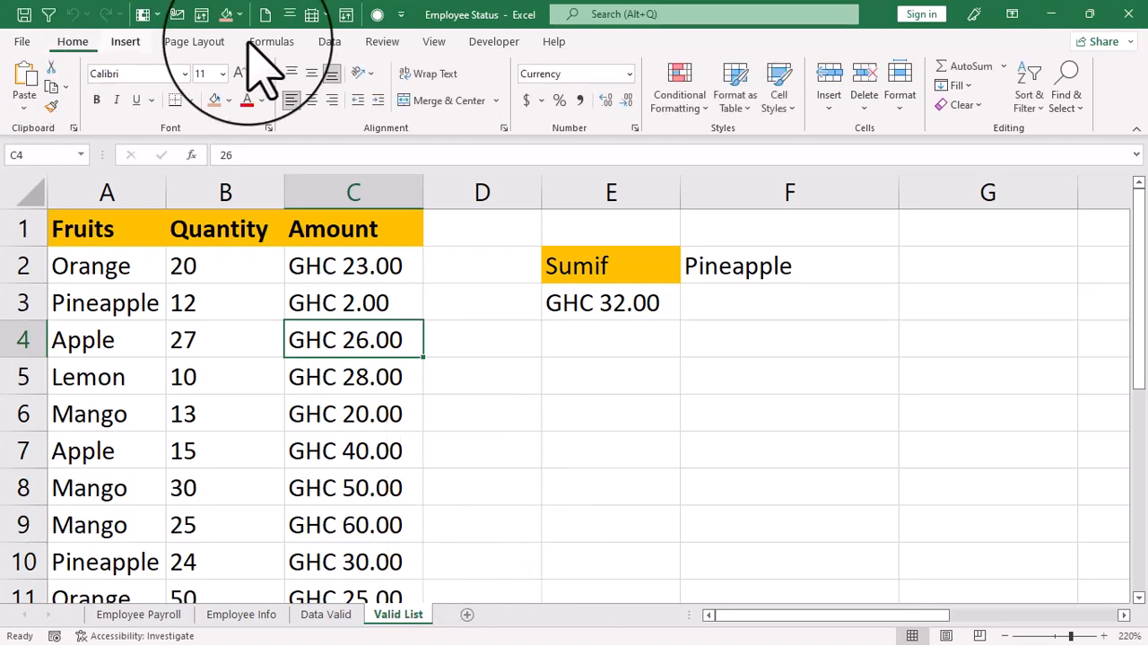
{"action": "left_click", "coordinate": [383, 42]}
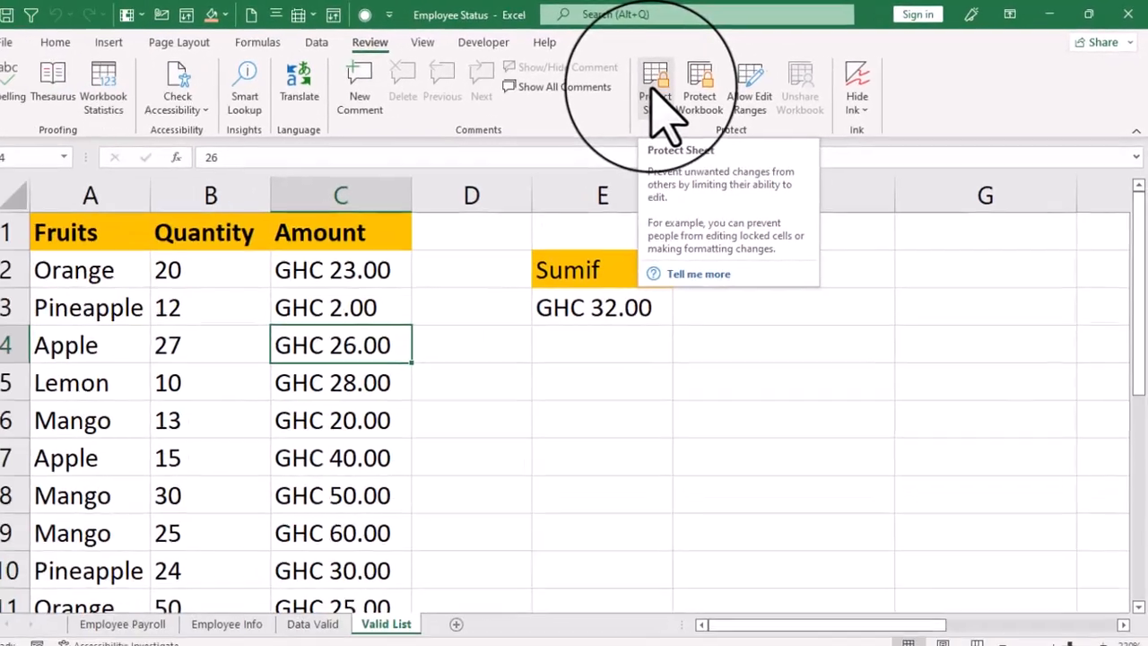
{"action": "left_click", "coordinate": [274, 157]}
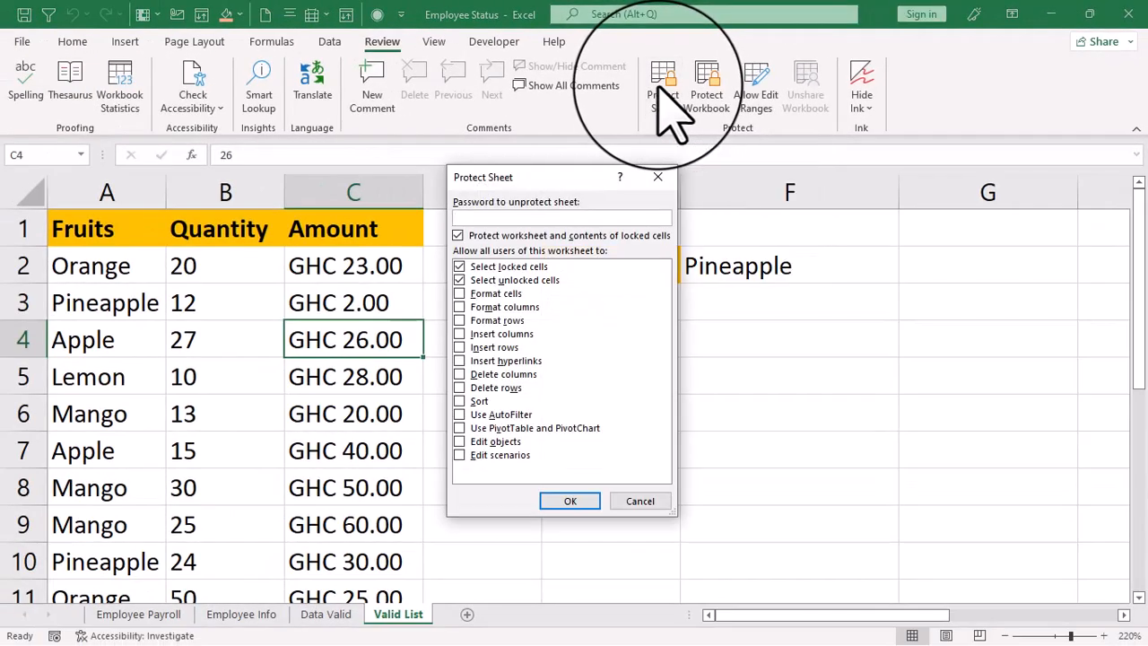
{"action": "left_click", "coordinate": [659, 180]}
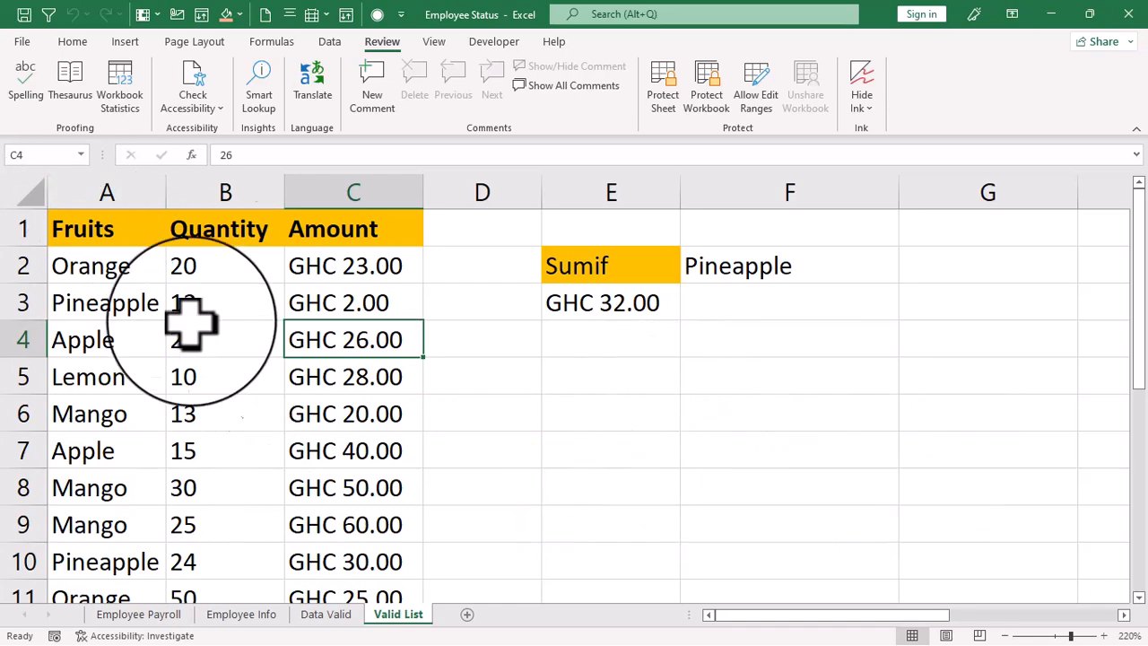
- Copy the quantities in B2:B11 to the cells starting at G2 and narrow column G to fit the numbers
{"action": "left_click_drag", "start_coordinate": [187, 266], "coordinate": [200, 398]}
{"action": "scroll", "coordinate": [202, 373], "scroll_direction": "up", "scroll_amount": 1}
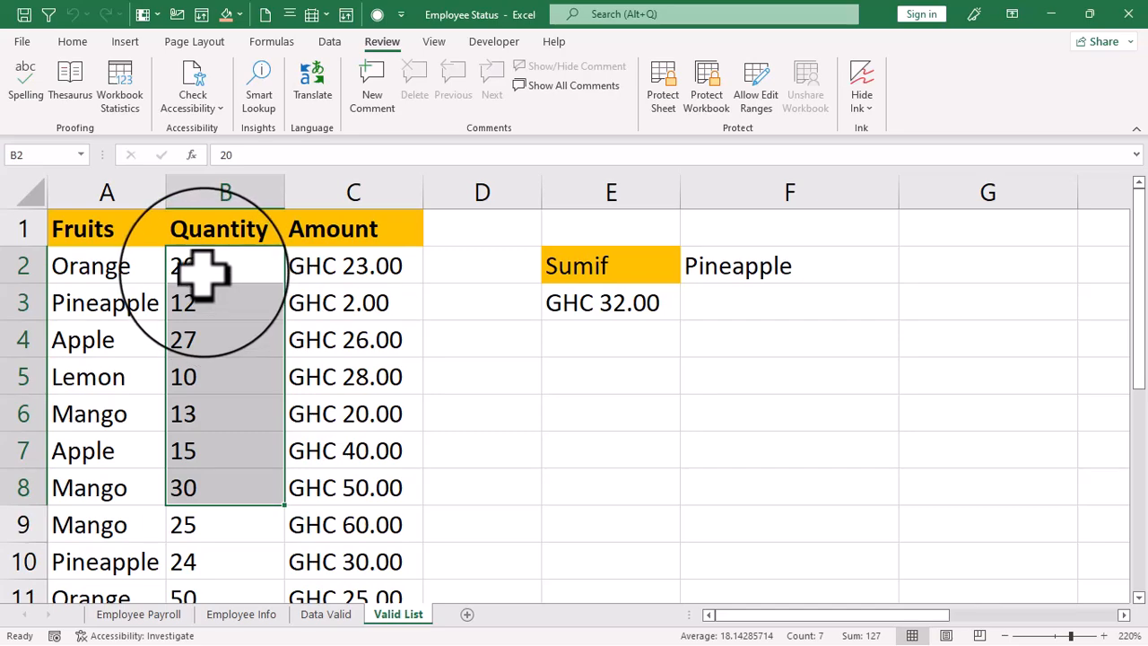
{"action": "left_click_drag", "start_coordinate": [215, 269], "coordinate": [207, 523]}
{"action": "key", "text": "ctrl+c"}
{"action": "key", "text": "ctrl+c"}
{"action": "scroll", "coordinate": [923, 270], "scroll_direction": "up", "scroll_amount": 1}
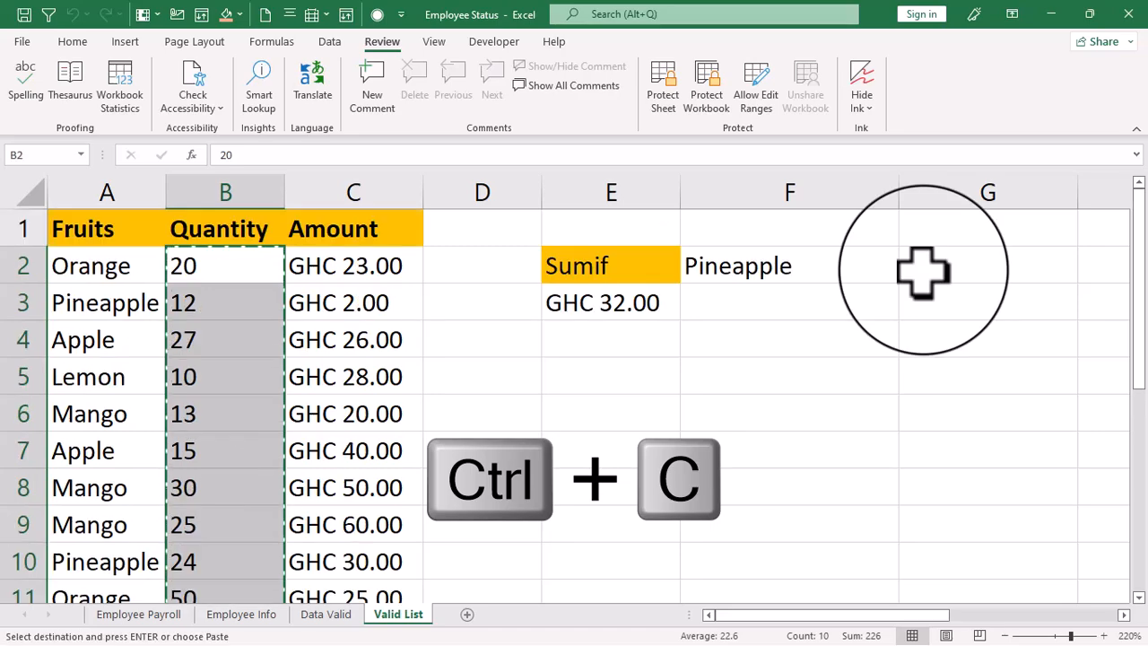
{"action": "left_click", "coordinate": [923, 270]}
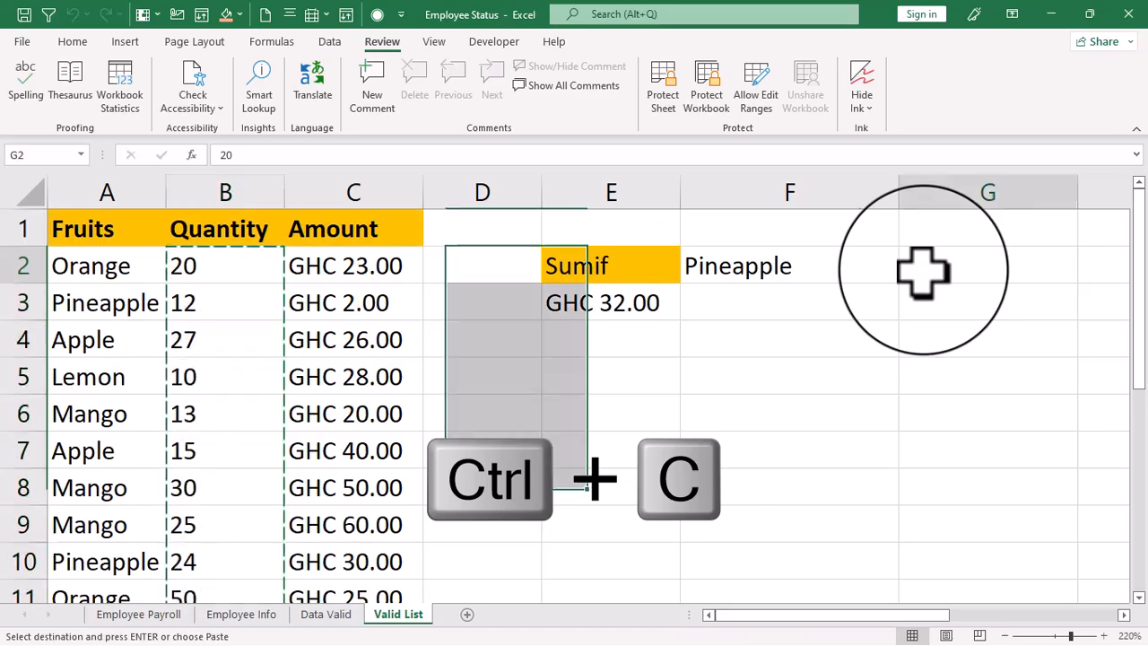
{"action": "key", "text": "ctrl+v"}
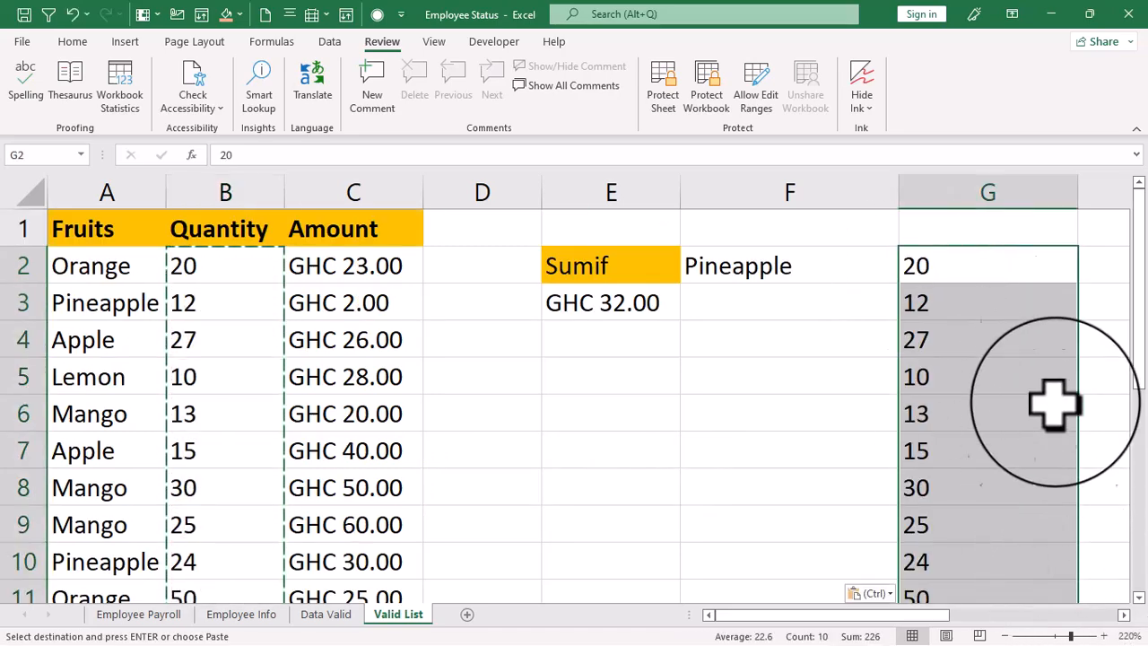
{"action": "left_click_drag", "start_coordinate": [1079, 200], "coordinate": [938, 431]}
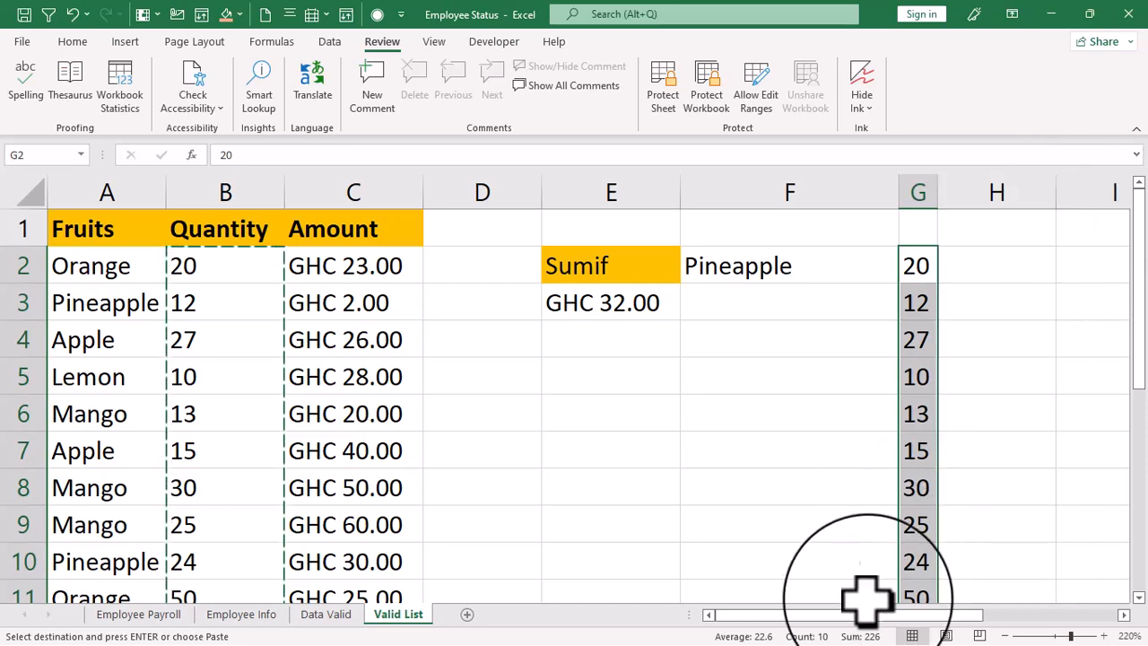
- Enter the formula =G2/100 in cell H2
{"action": "left_click_drag", "start_coordinate": [848, 612], "coordinate": [900, 619]}
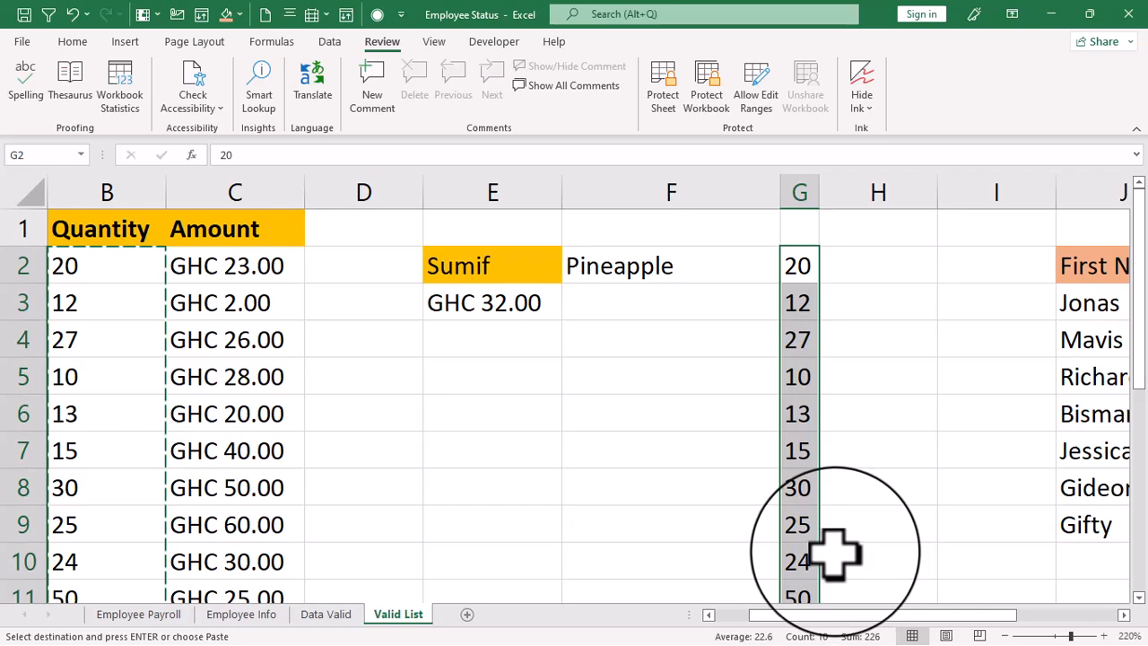
{"action": "left_click", "coordinate": [861, 265]}
{"action": "type", "text": "="}
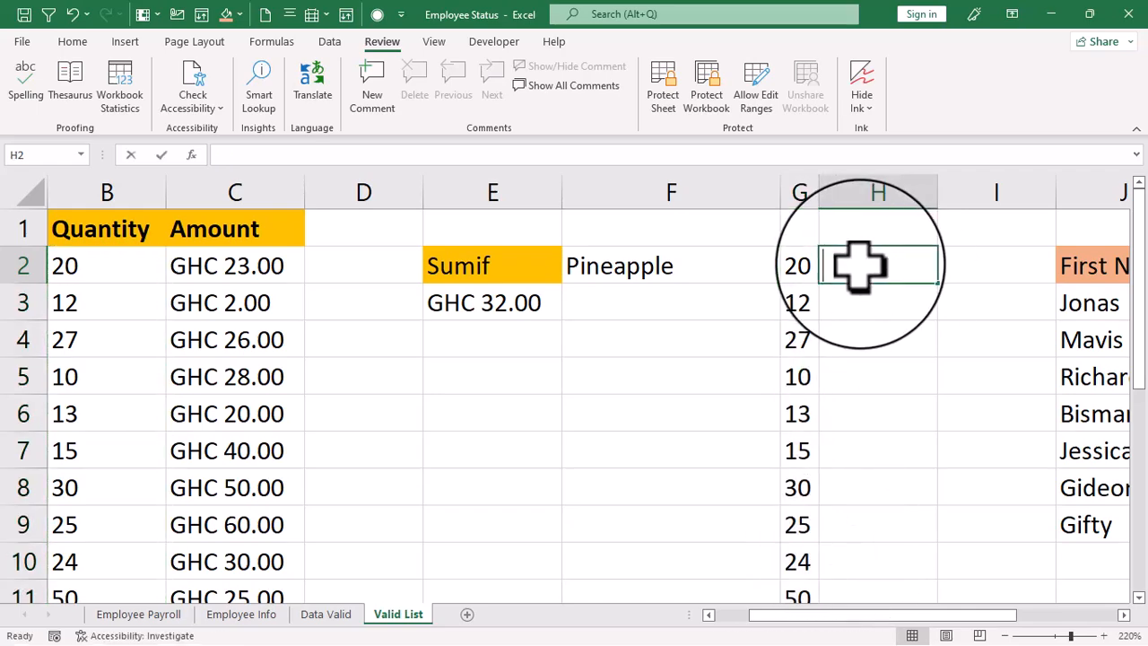
{"action": "left_click", "coordinate": [786, 266]}
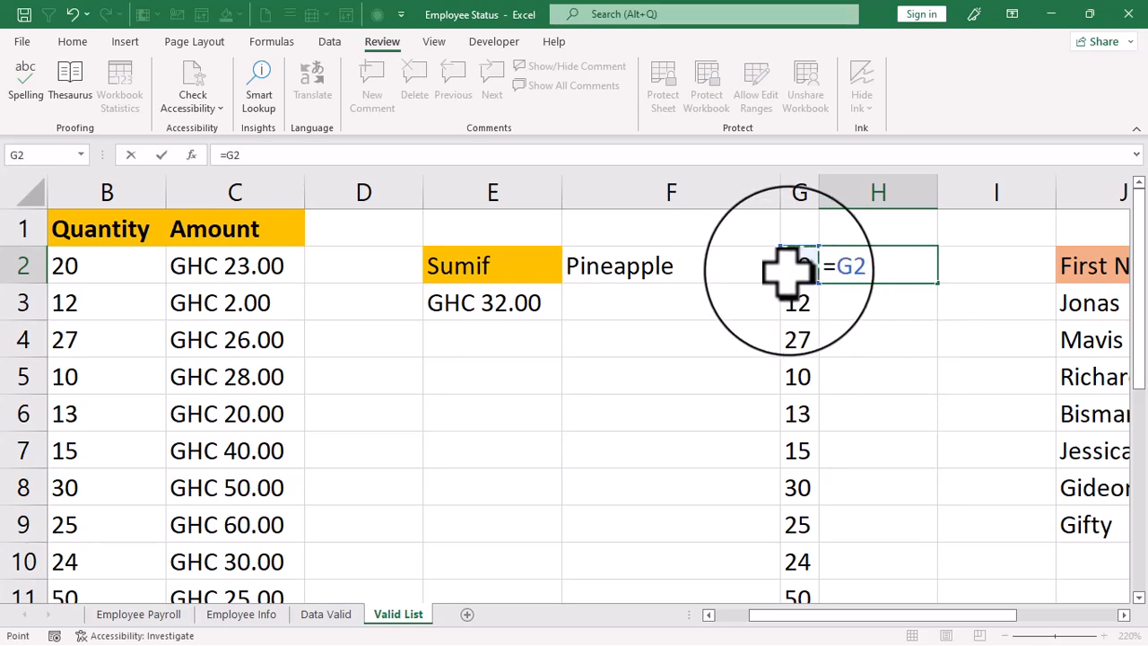
{"action": "type", "text": "/100"}
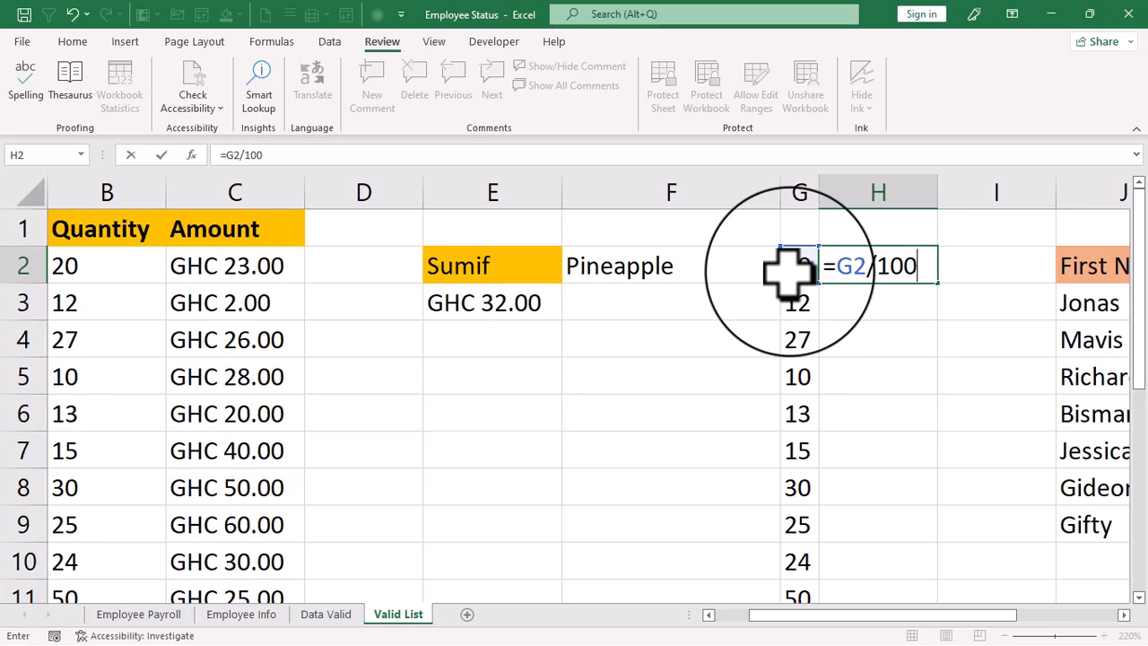
{"action": "key", "text": "Return"}
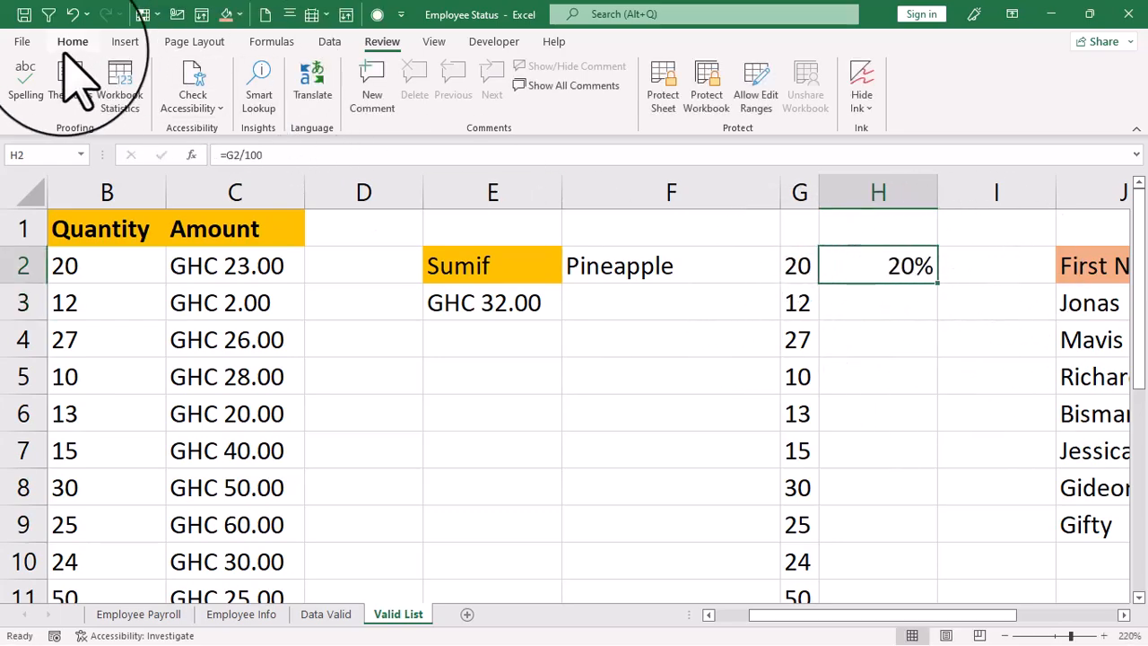
- Clear only the formatting of cell H2, keeping its formula
{"action": "left_click", "coordinate": [74, 41]}
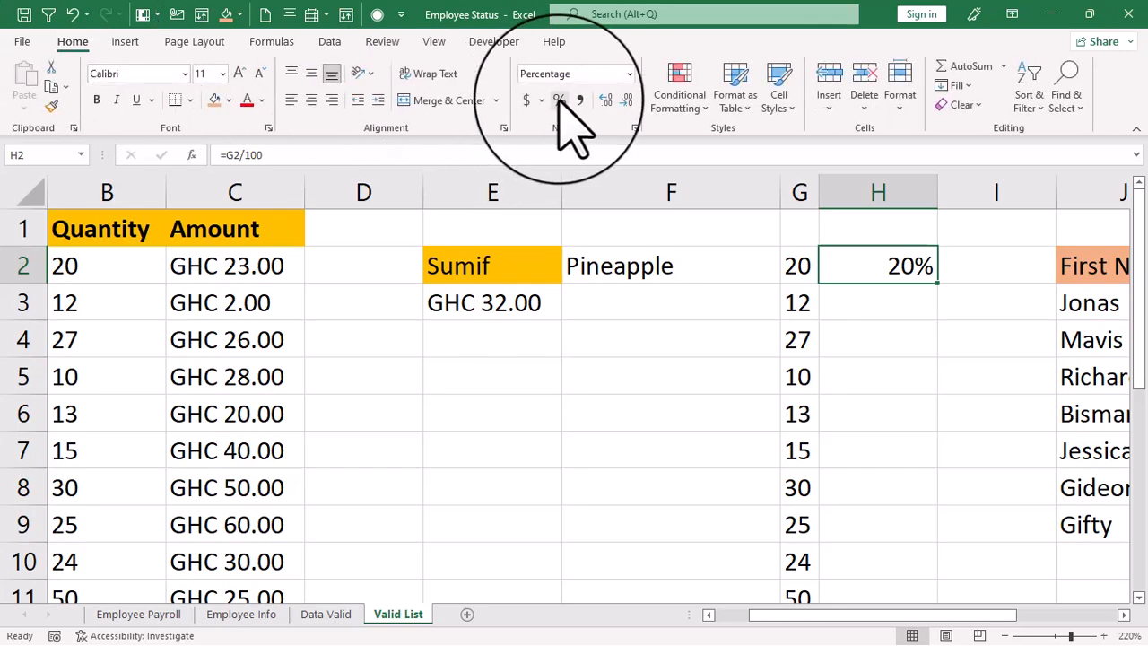
{"action": "left_click", "coordinate": [960, 104]}
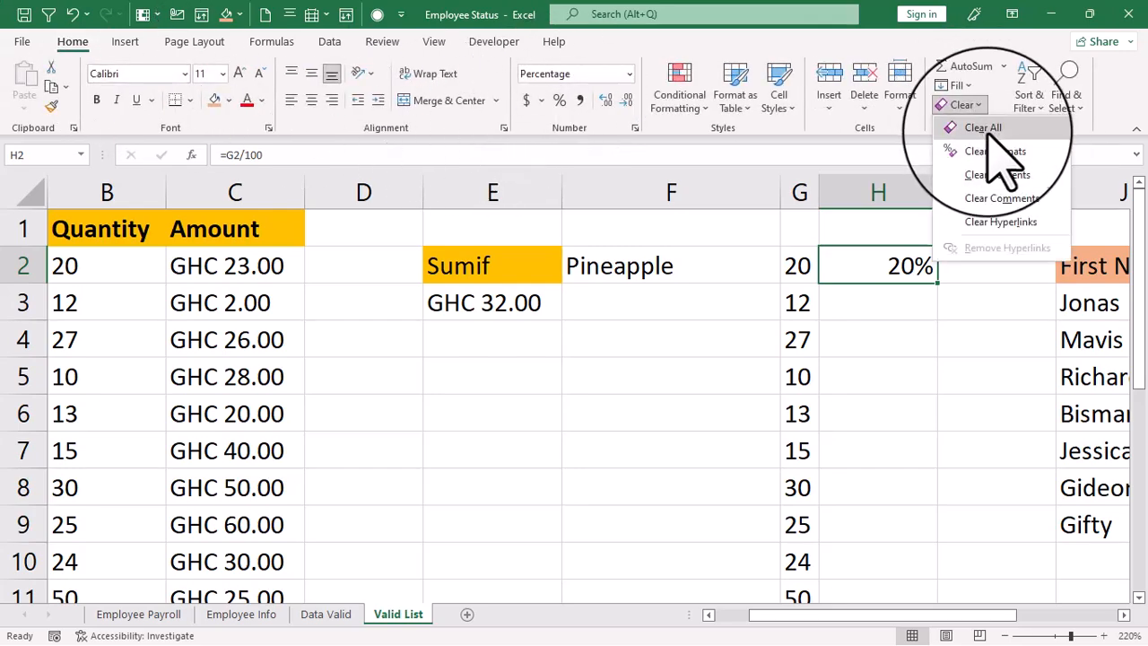
{"action": "left_click", "coordinate": [993, 154]}
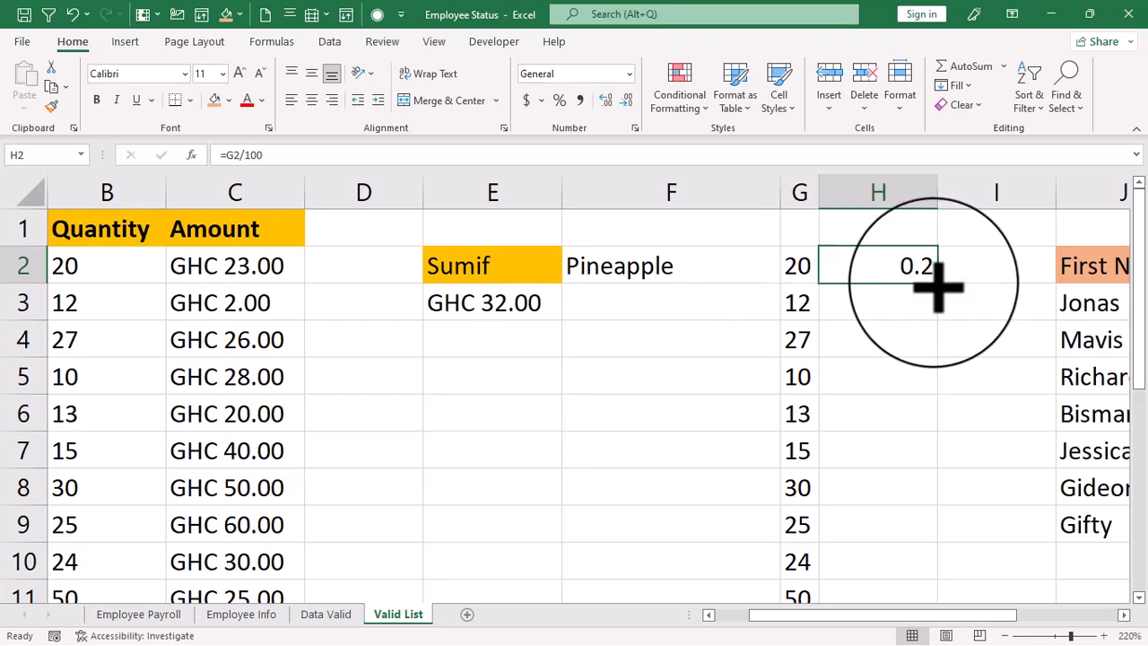
- Fill the H2 formula down column H to row 11
{"action": "double_click", "coordinate": [938, 285]}
{"action": "scroll", "coordinate": [924, 284], "scroll_direction": "down", "scroll_amount": 3}
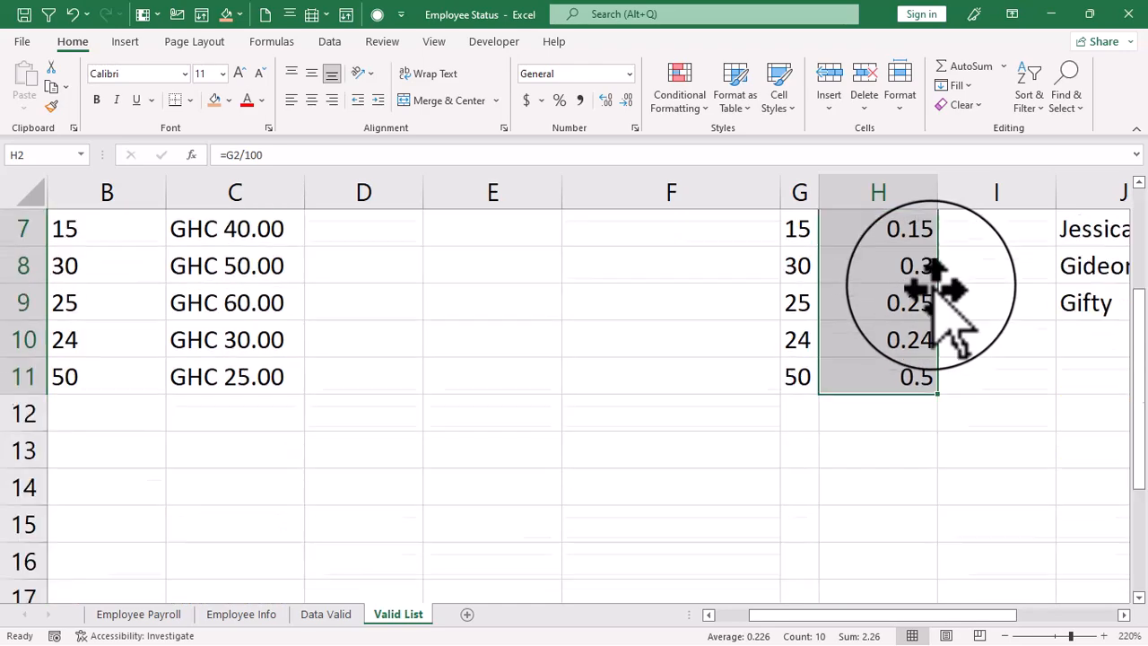
{"action": "scroll", "coordinate": [897, 355], "scroll_direction": "up", "scroll_amount": 3}
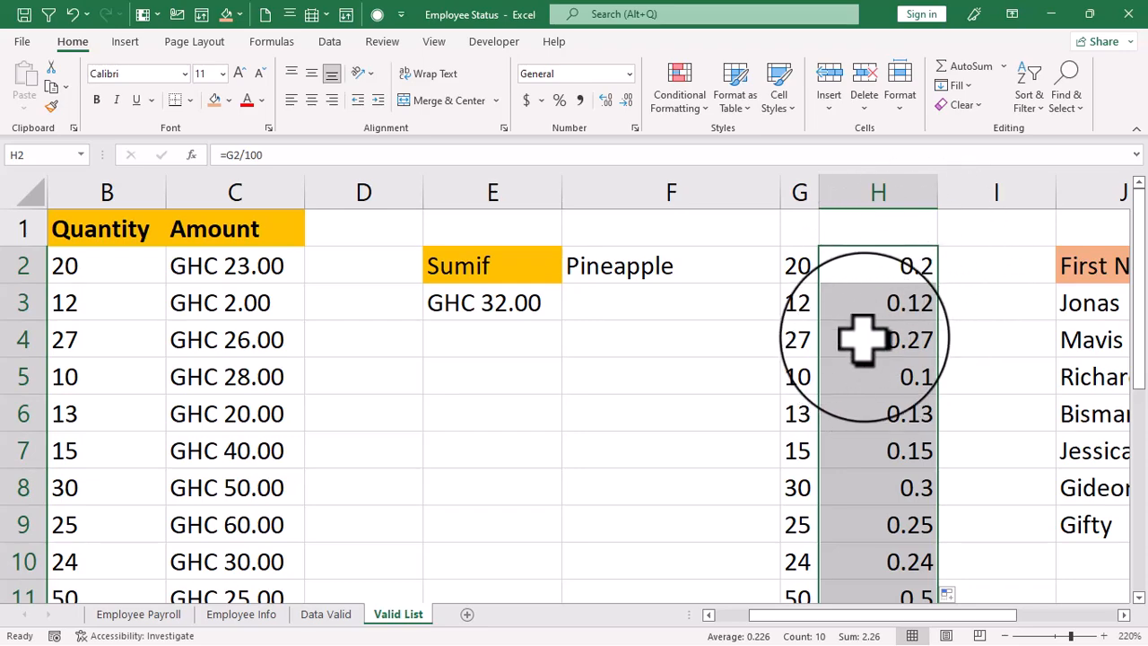
- Format the calculated values in H2:H11 as percentages
{"action": "scroll", "coordinate": [882, 313], "scroll_direction": "down", "scroll_amount": 4}
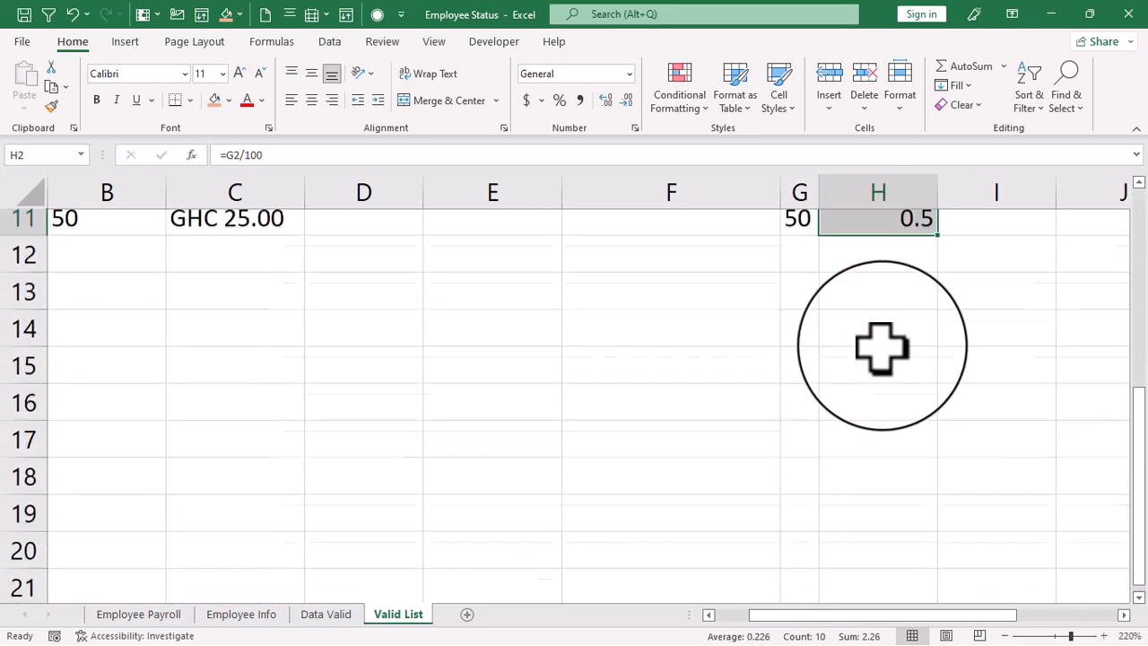
{"action": "scroll", "coordinate": [881, 332], "scroll_direction": "up", "scroll_amount": 4}
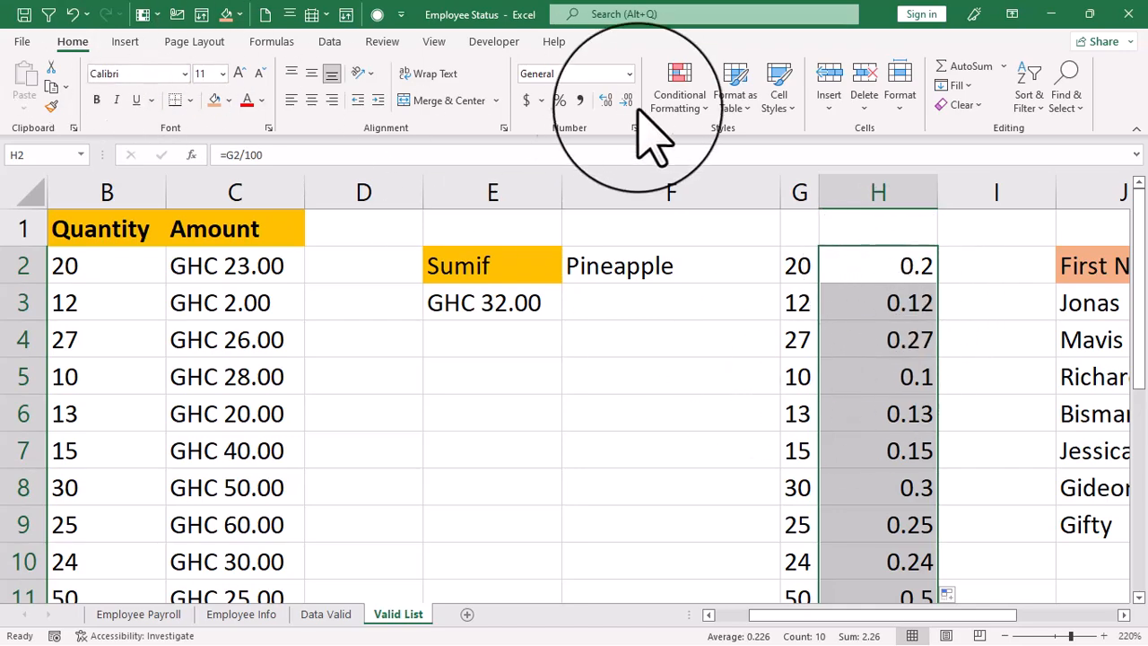
{"action": "left_click", "coordinate": [558, 100]}
{"action": "scroll", "coordinate": [911, 359], "scroll_direction": "down", "scroll_amount": 4}
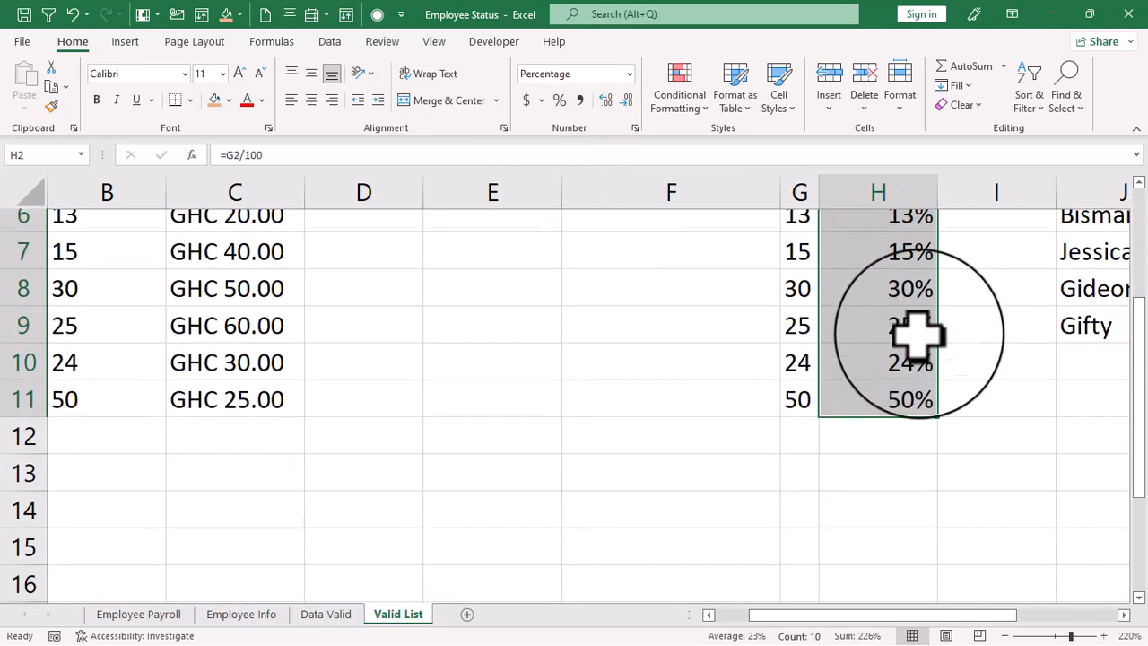
{"action": "scroll", "coordinate": [906, 387], "scroll_direction": "up", "scroll_amount": 4}
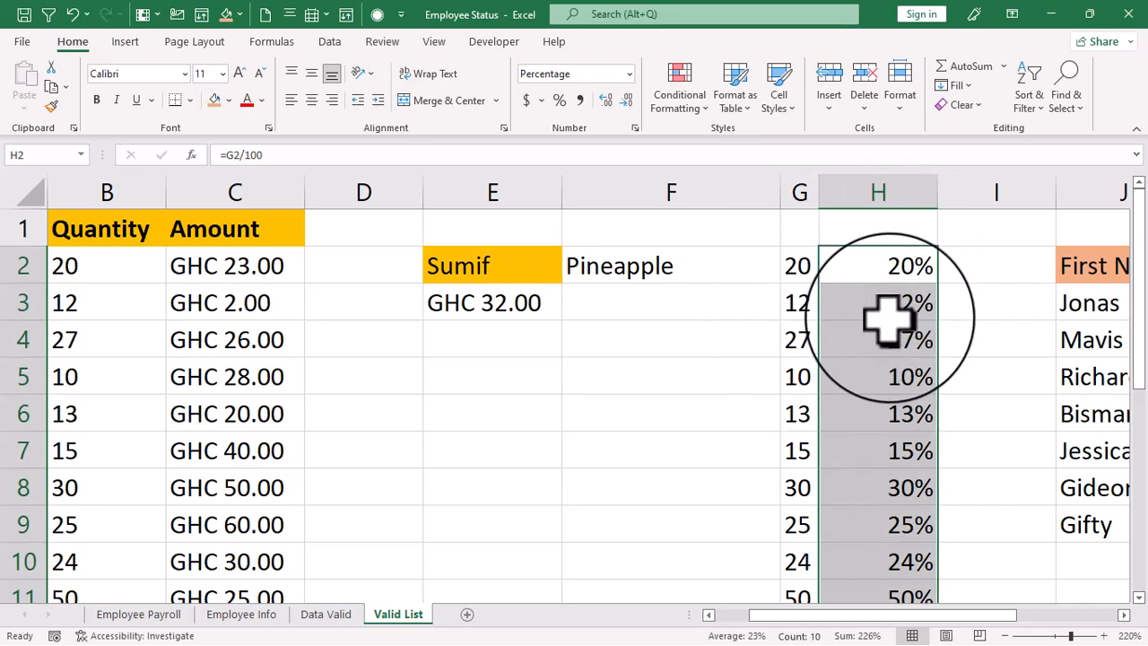
- Copy the percentages in H2:H11 and paste them as values over the Quantity numbers in B2:B11
{"action": "right_click", "coordinate": [870, 265]}
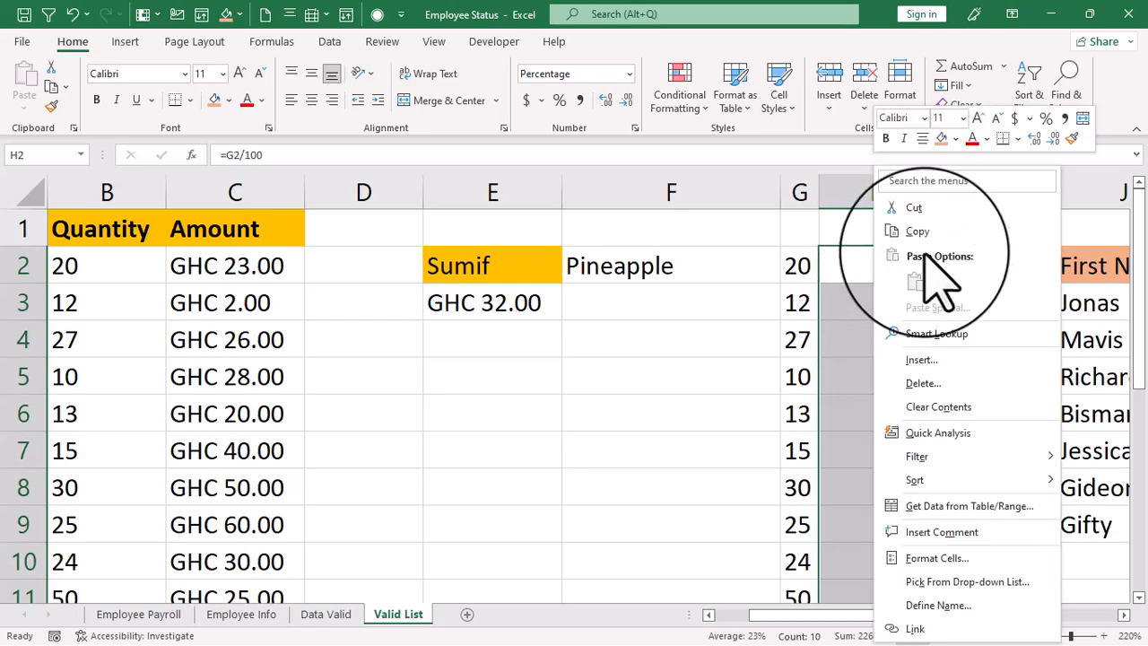
{"action": "left_click", "coordinate": [922, 233]}
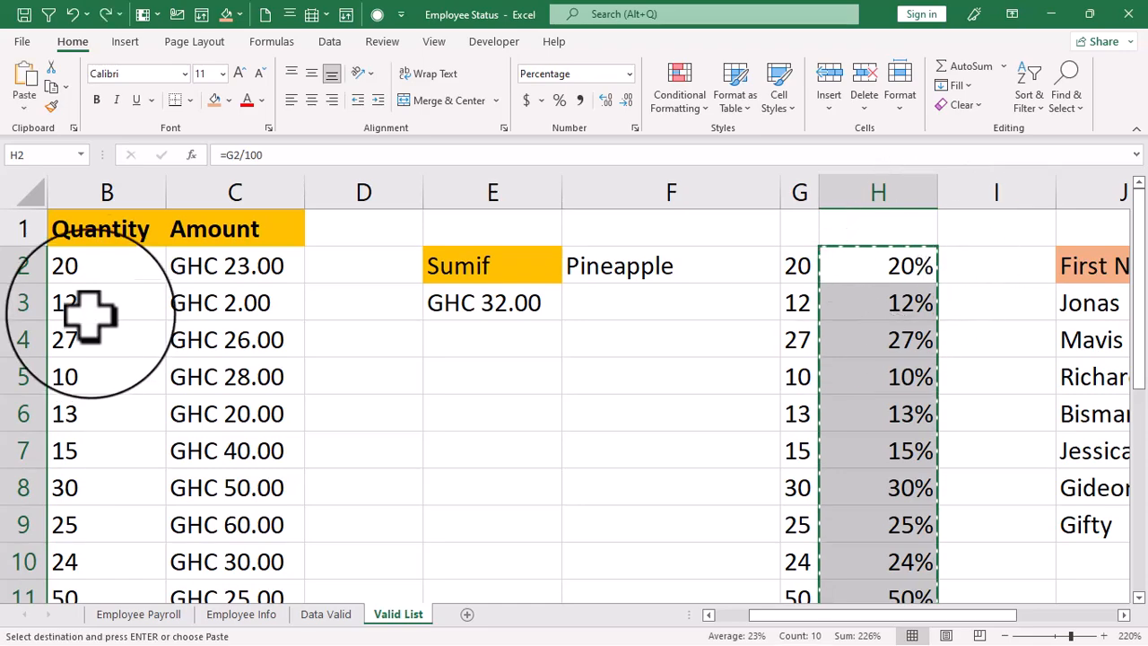
{"action": "left_click_drag", "start_coordinate": [90, 261], "coordinate": [98, 518]}
{"action": "right_click", "coordinate": [90, 269]}
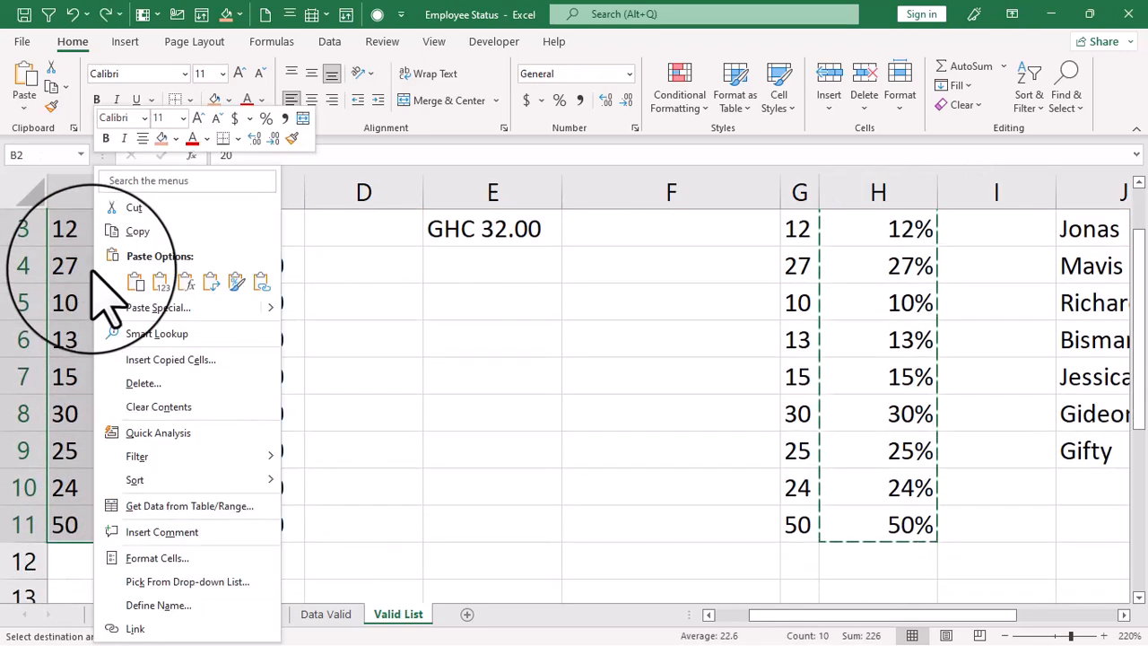
{"action": "left_click", "coordinate": [160, 282]}
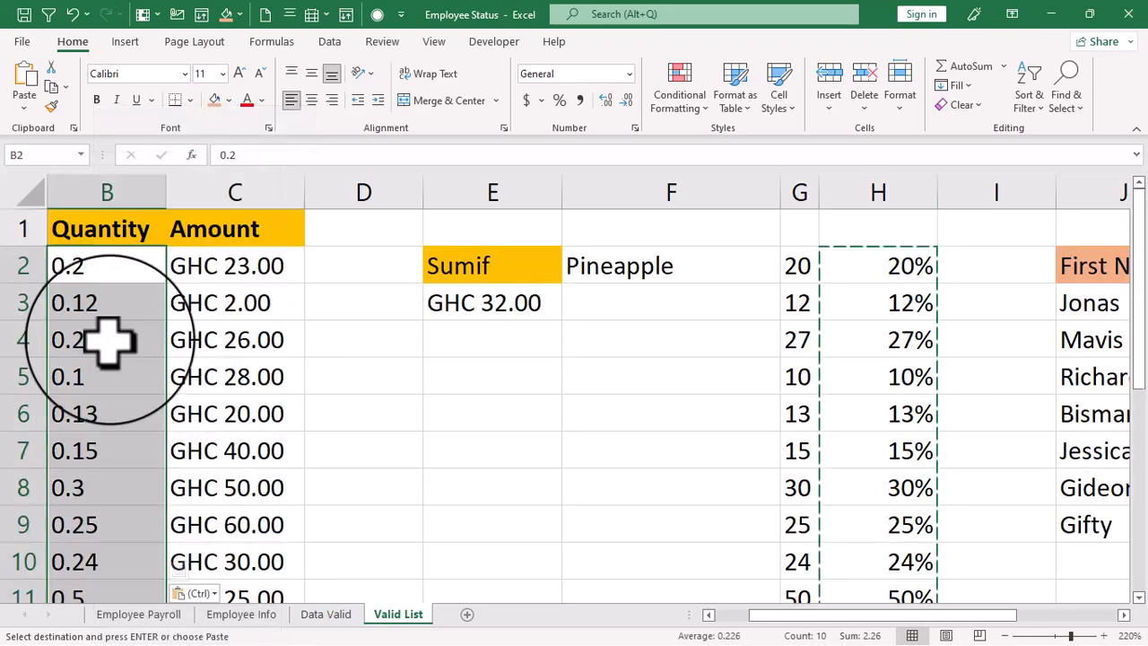
- Format the Quantity values in B2:B11 as percentages and check individual cells in the column
{"action": "left_click", "coordinate": [559, 100]}
{"action": "left_click", "coordinate": [94, 269]}
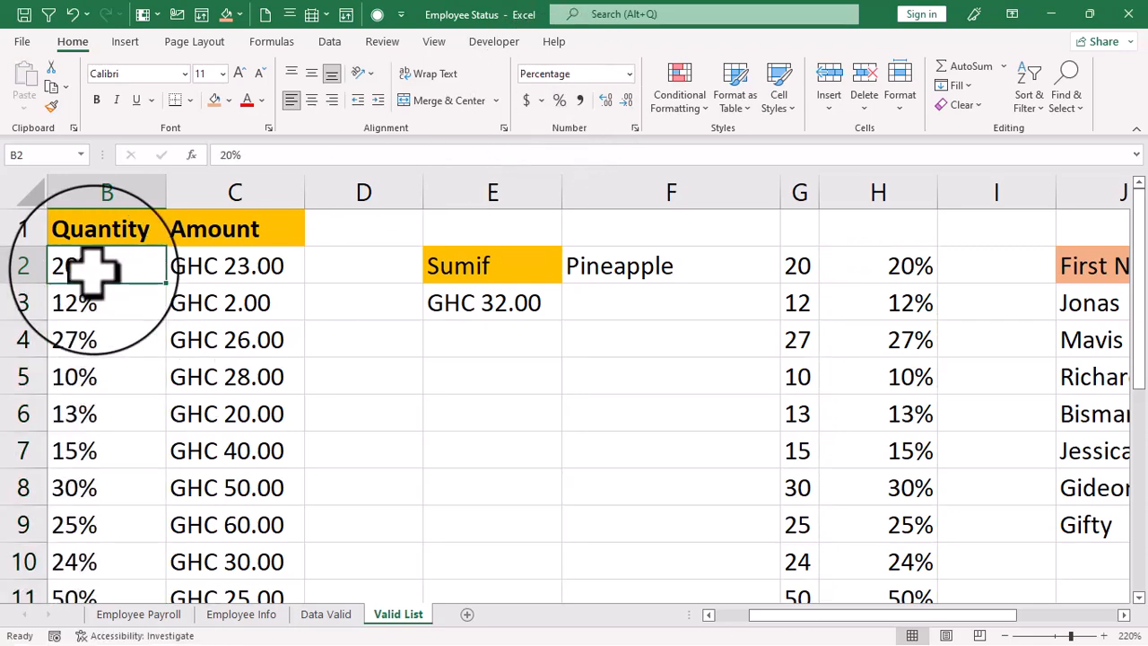
{"action": "left_click", "coordinate": [92, 322]}
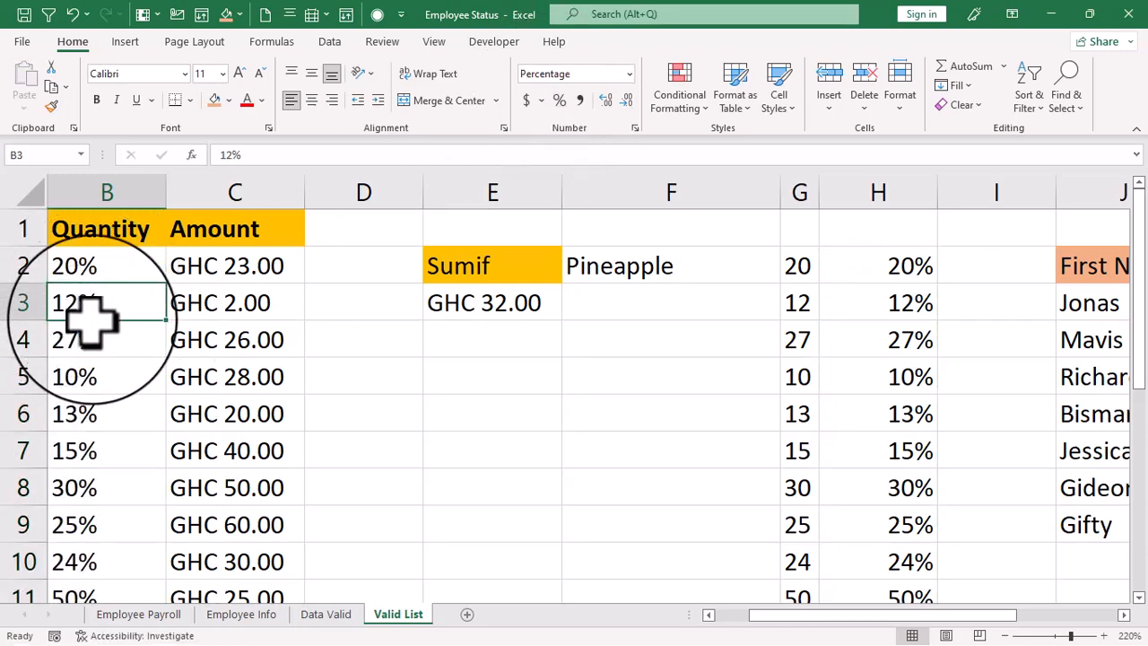
{"action": "left_click", "coordinate": [94, 377]}
{"action": "left_click", "coordinate": [85, 457]}
{"action": "scroll", "coordinate": [85, 456], "scroll_direction": "down", "scroll_amount": 3}
{"action": "scroll", "coordinate": [99, 454], "scroll_direction": "up", "scroll_amount": 3}
- Clear the helper numbers and formulas from G2:H11
{"action": "left_click_drag", "start_coordinate": [799, 265], "coordinate": [845, 562]}
{"action": "scroll", "coordinate": [843, 574], "scroll_direction": "up", "scroll_amount": 1}
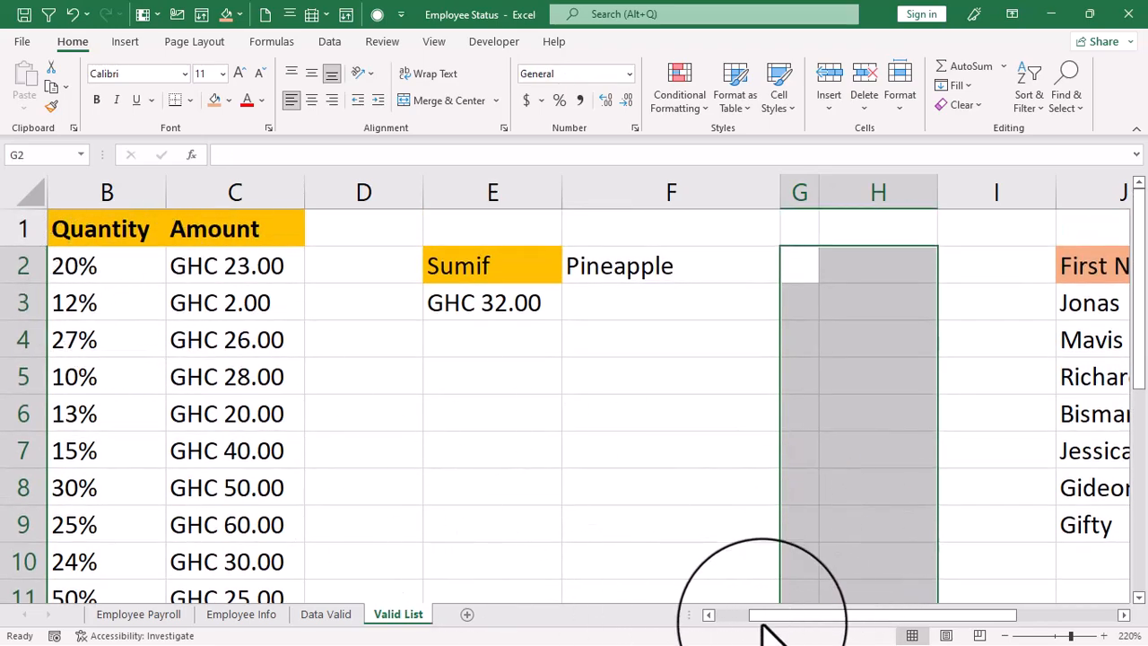
{"action": "left_click", "coordinate": [737, 616]}
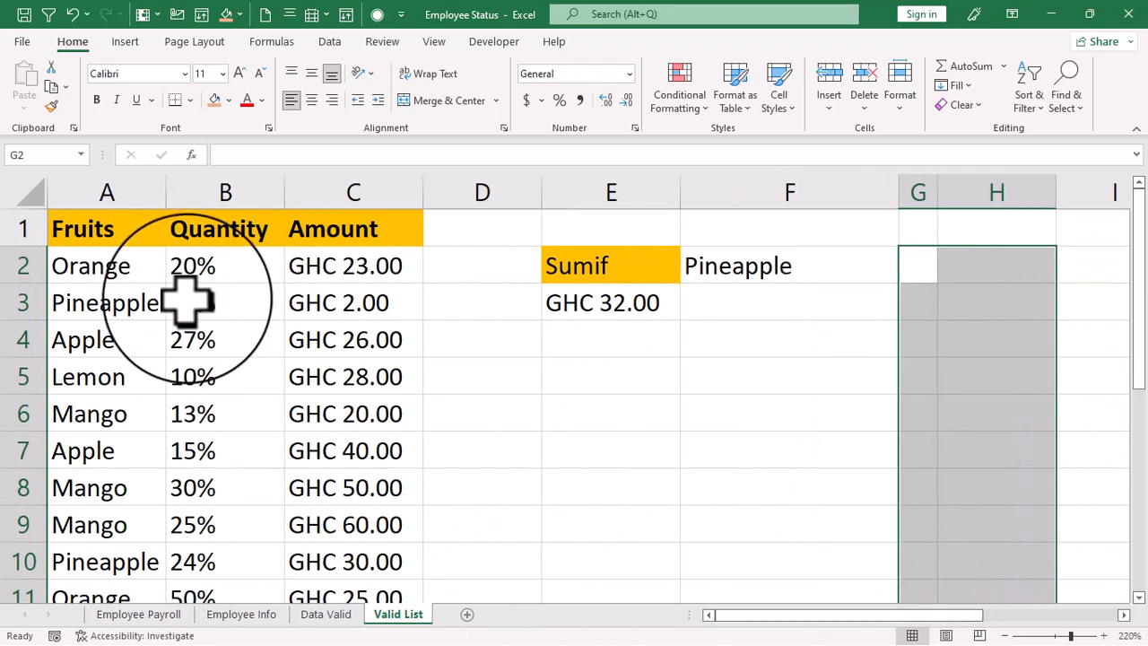
{"action": "scroll", "coordinate": [224, 311], "scroll_direction": "down", "scroll_amount": 3}
{"action": "scroll", "coordinate": [224, 319], "scroll_direction": "up", "scroll_amount": 3}
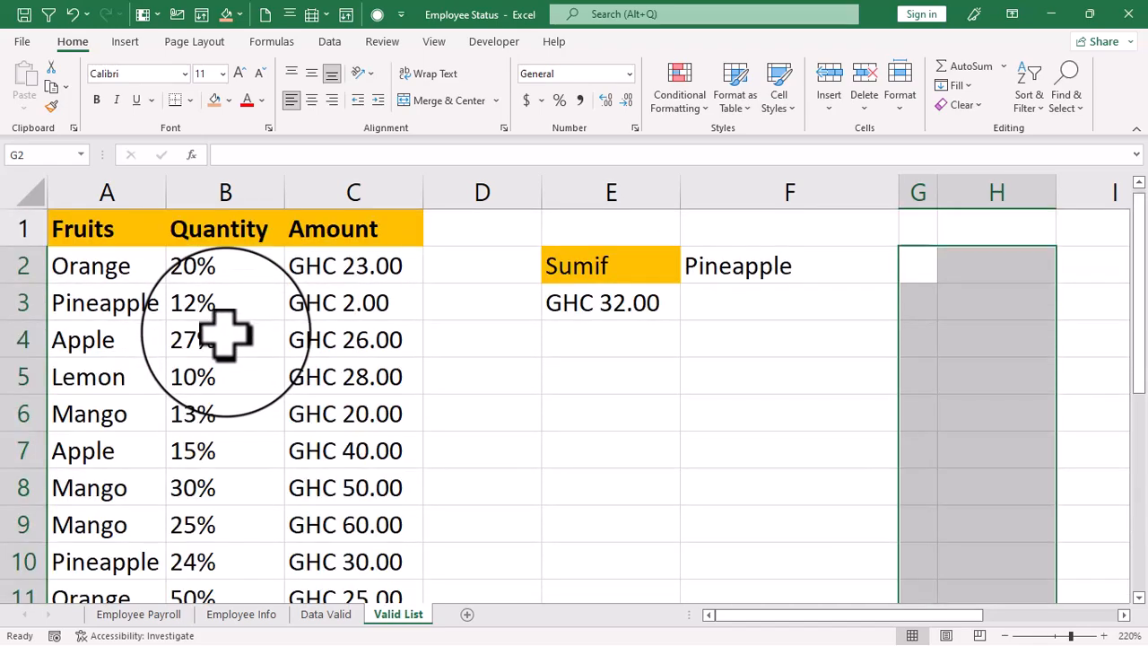
{"action": "left_click", "coordinate": [915, 271]}
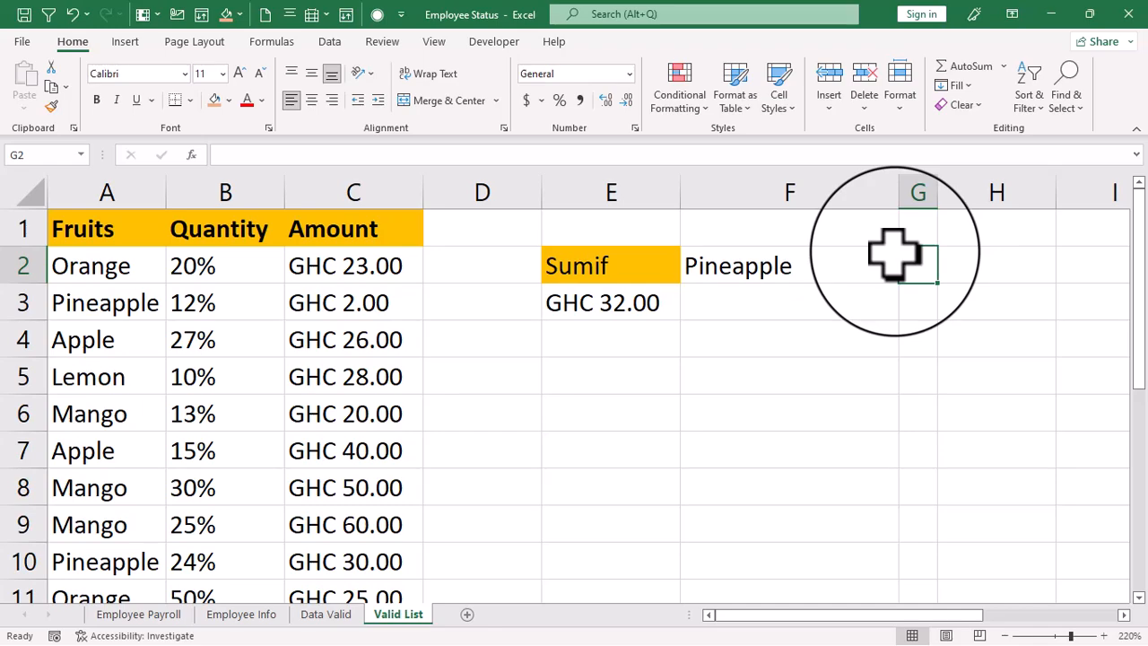
- Undo the clearing of G2:H11, the percentages pasted into Quantity and the column H formulas, ending copy mode
{"action": "key", "text": "ctrl+z"}
{"action": "key", "text": "ctrl+z"}
{"action": "key", "text": "ctrl+z"}
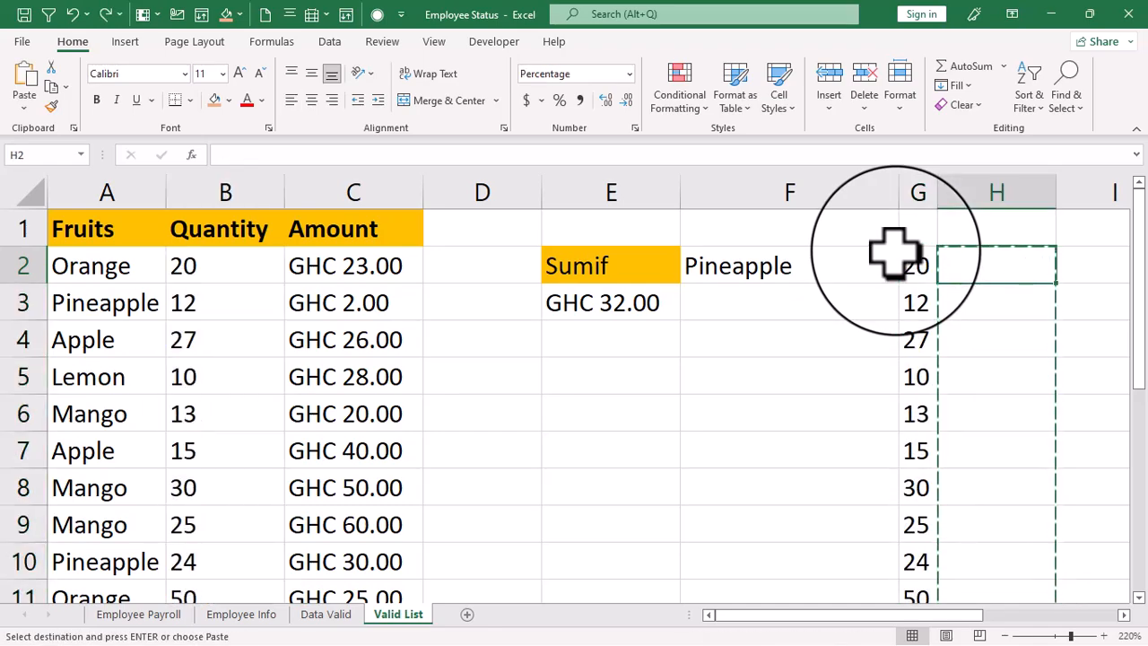
{"action": "key", "text": "ctrl+z"}
{"action": "key", "text": "Escape"}
{"action": "left_click", "coordinate": [870, 263]}
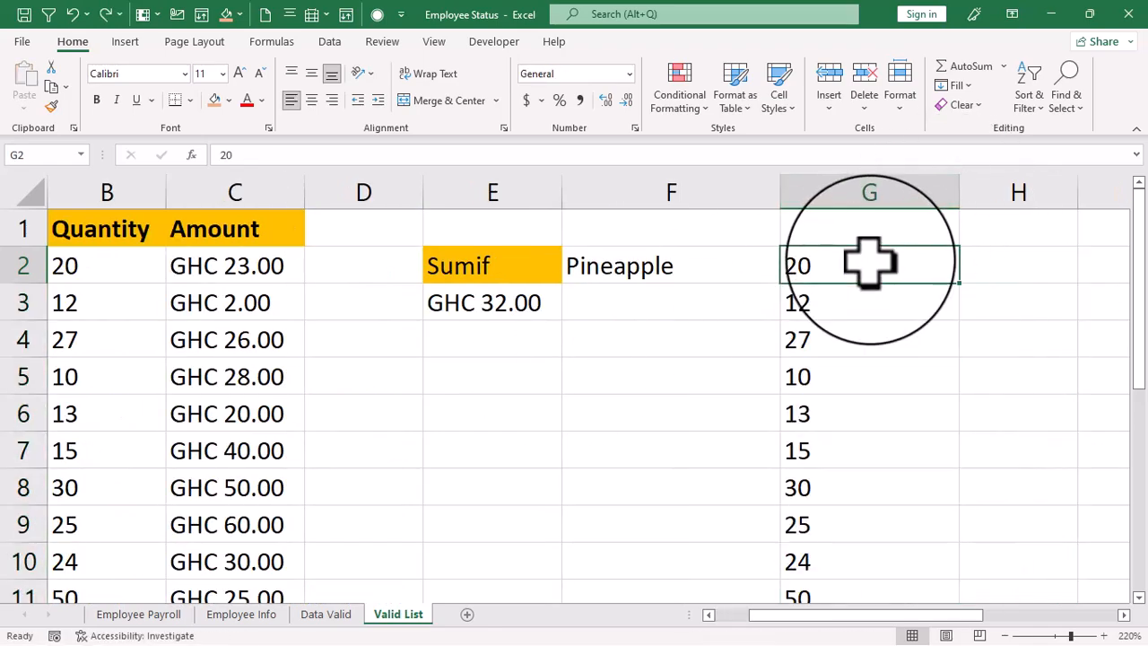
- Enter the divisor 100 in cell H2 beside the copied whole numbers
{"action": "scroll", "coordinate": [853, 328], "scroll_direction": "down", "scroll_amount": 4}
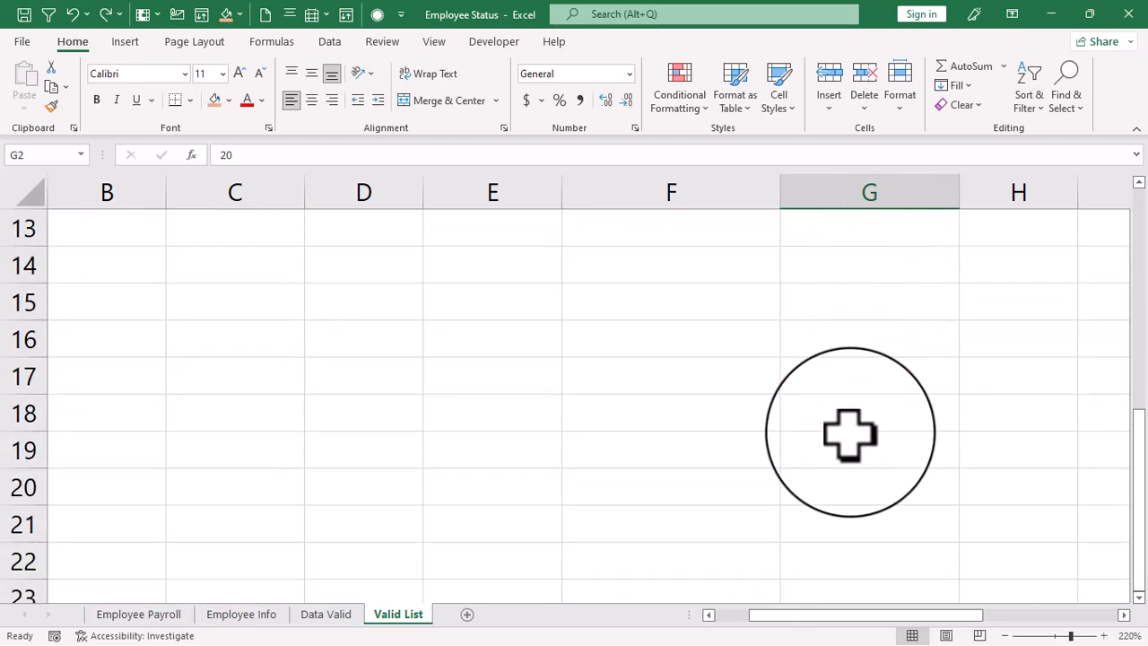
{"action": "scroll", "coordinate": [855, 411], "scroll_direction": "up", "scroll_amount": 4}
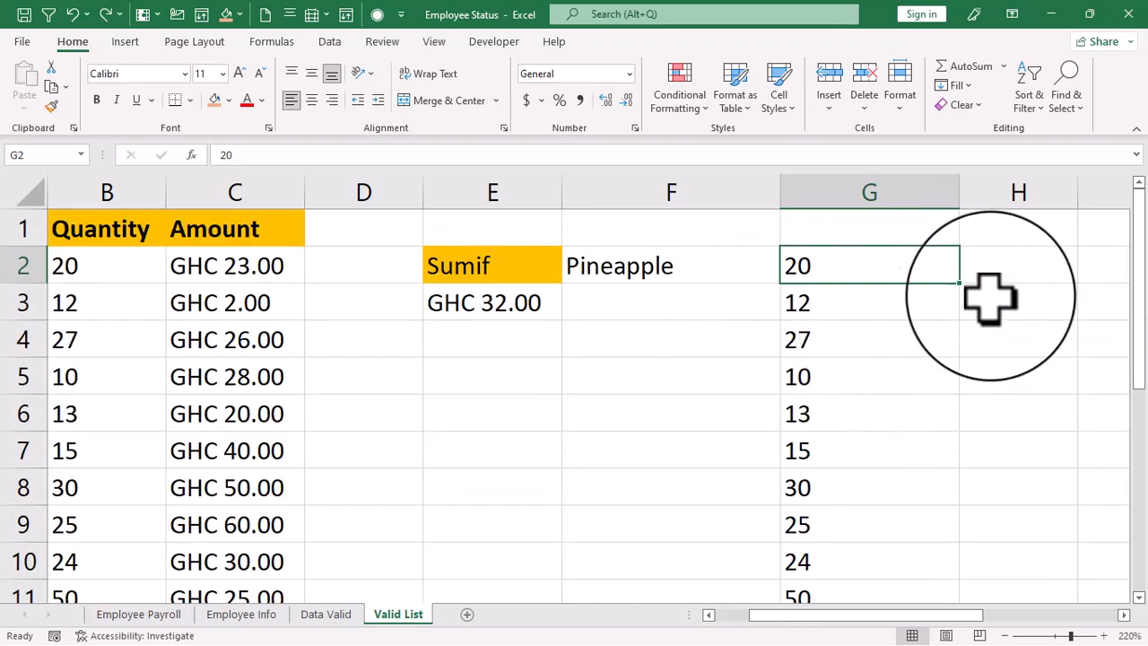
{"action": "left_click", "coordinate": [1010, 265]}
{"action": "type", "text": "100"}
{"action": "key", "text": "Return"}
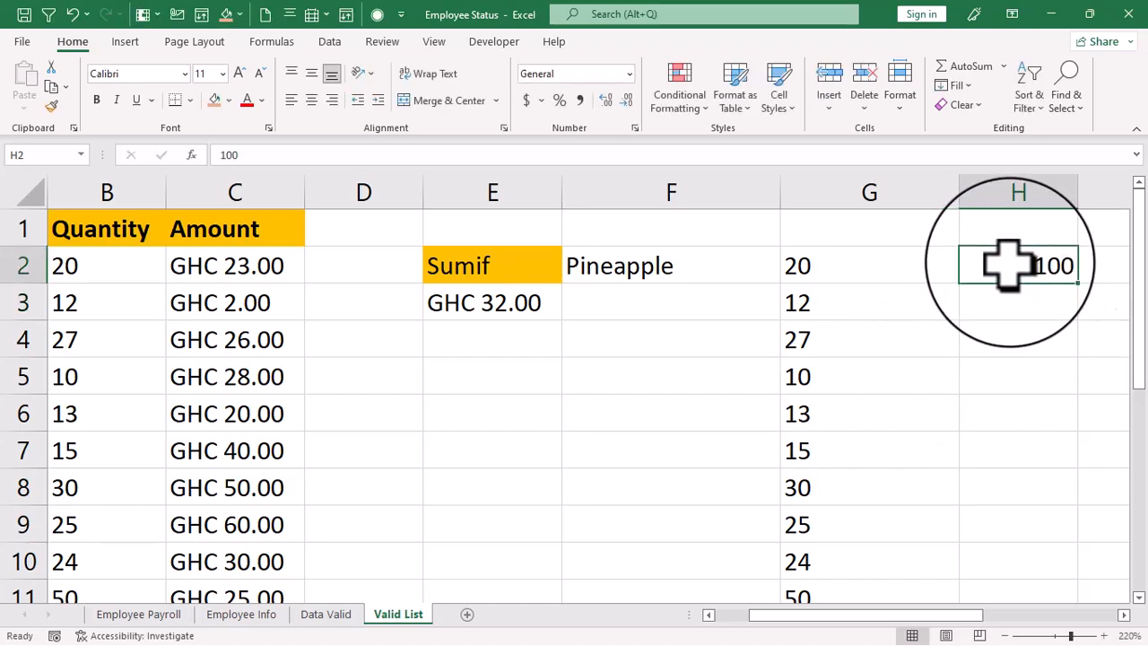
- Divide G2:G11 by the 100 copied from H2 using Paste Special's Divide operation, and format the results as percentages
{"action": "key", "text": "ctrl+c"}
{"action": "left_click_drag", "start_coordinate": [802, 264], "coordinate": [820, 525]}
{"action": "scroll", "coordinate": [825, 267], "scroll_direction": "up", "scroll_amount": 1}
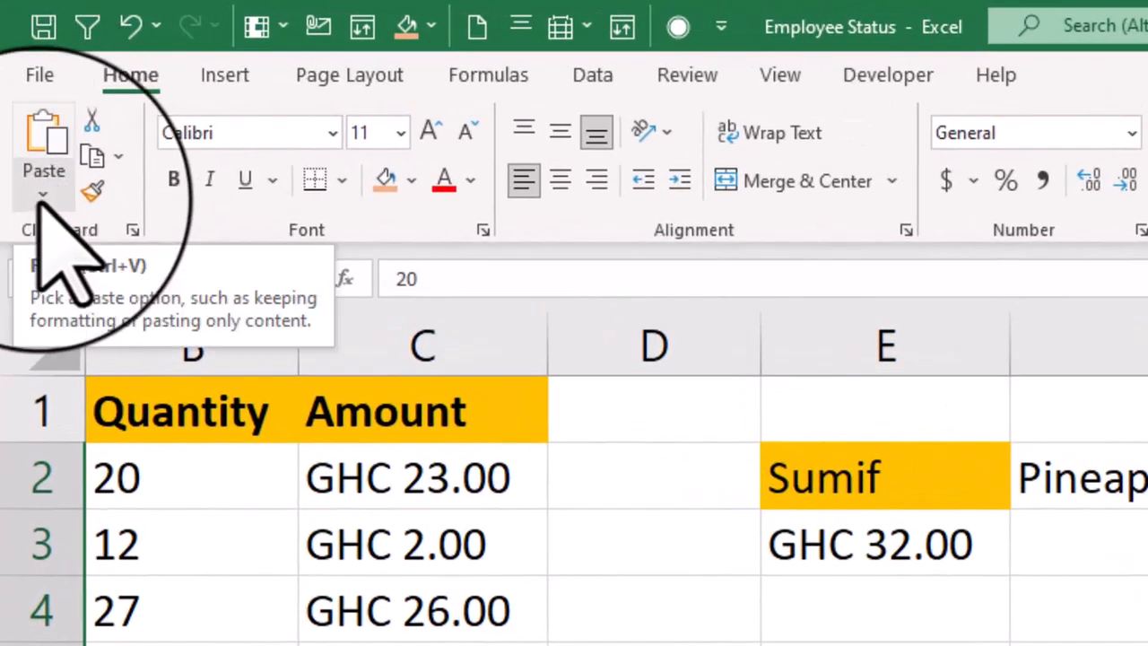
{"action": "left_click", "coordinate": [45, 206]}
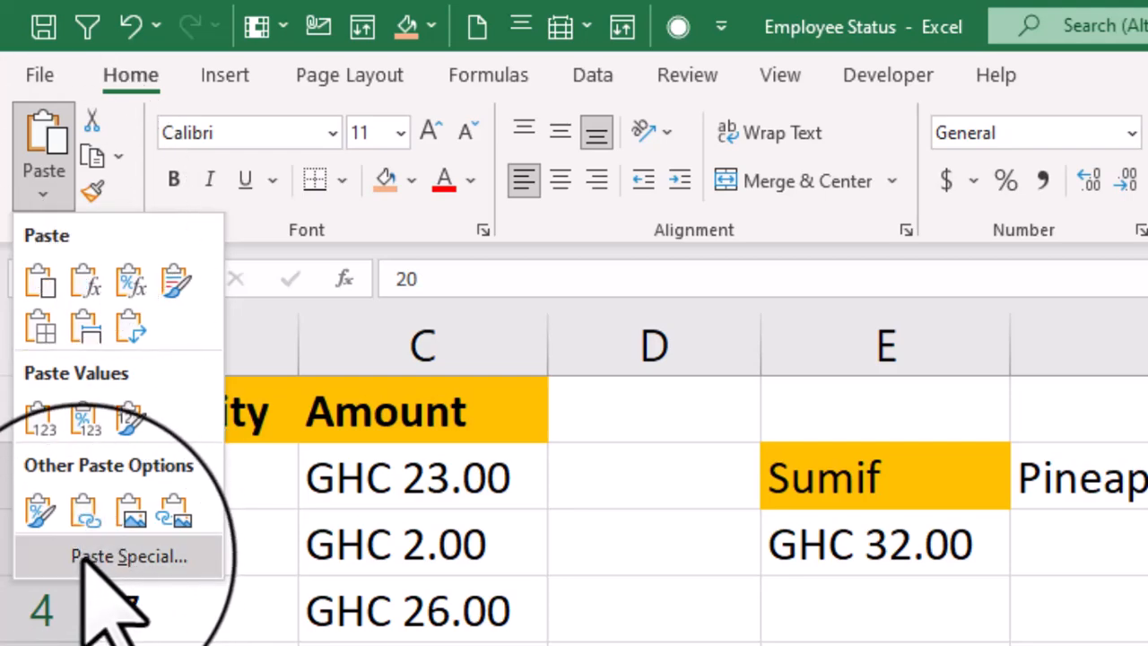
{"action": "left_click", "coordinate": [142, 558]}
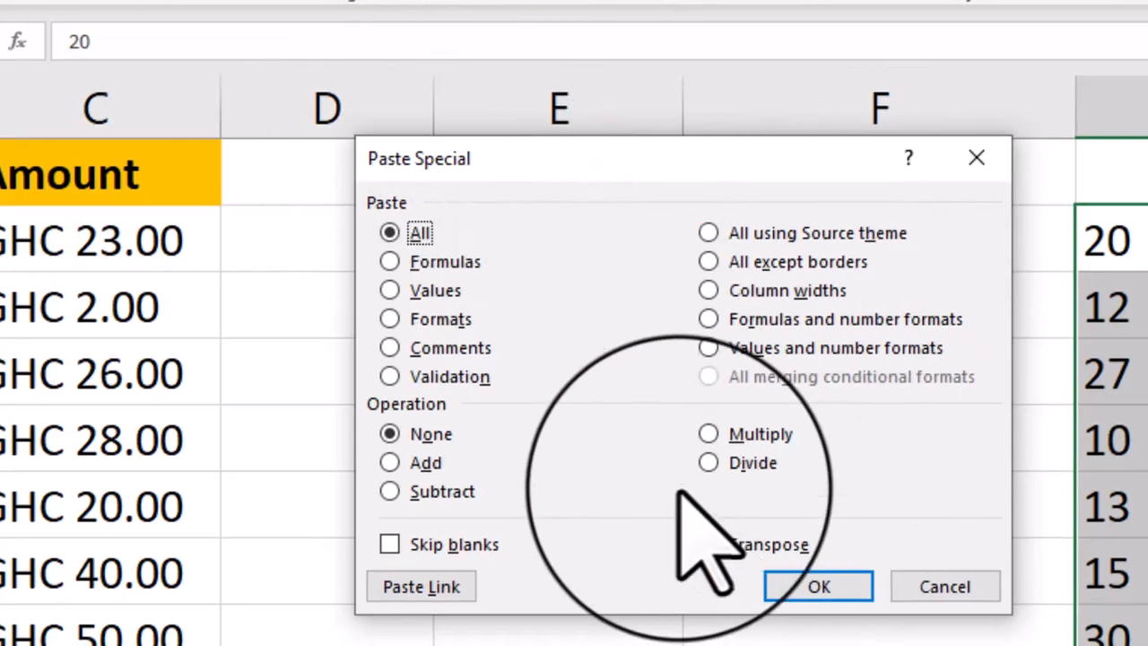
{"action": "left_click", "coordinate": [709, 462]}
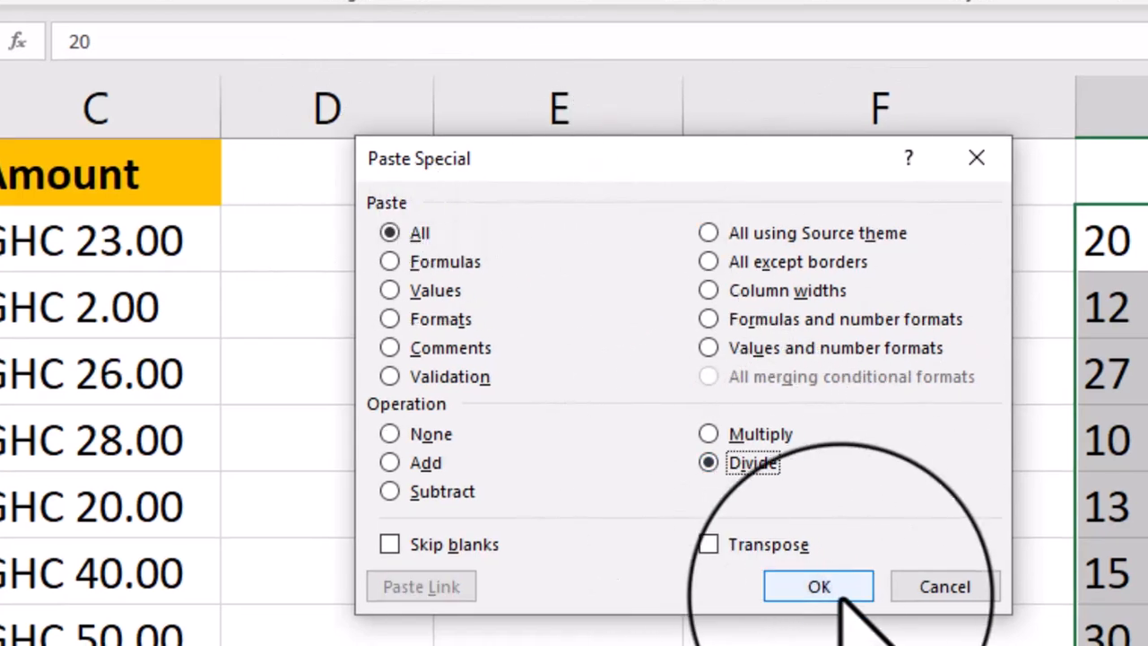
{"action": "left_click", "coordinate": [818, 587]}
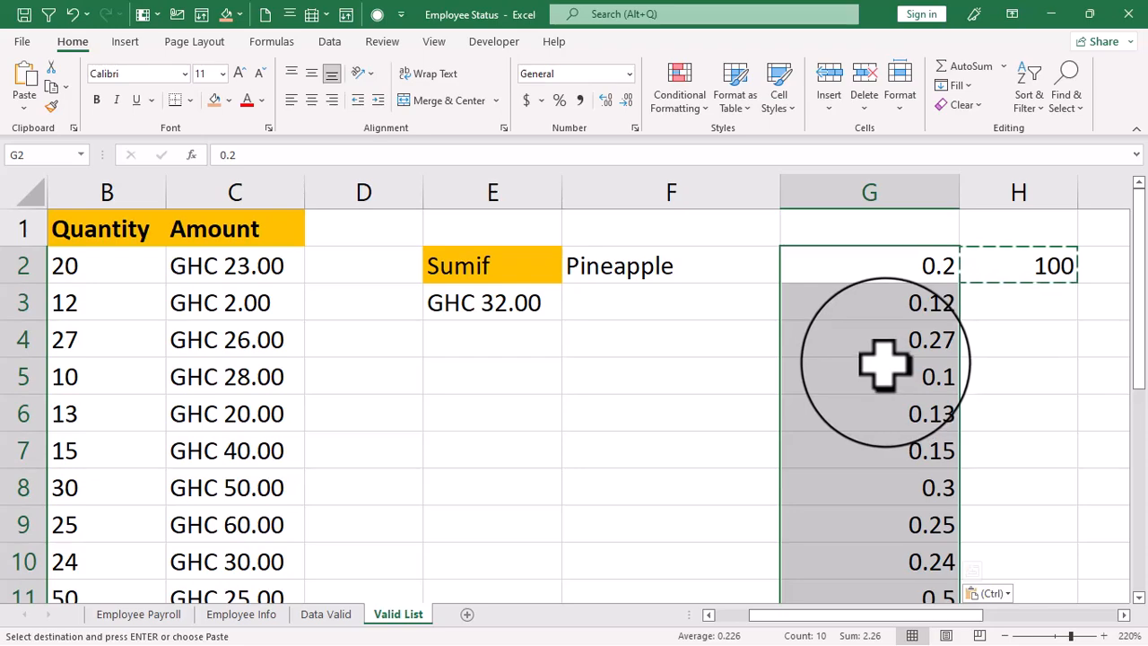
{"action": "key", "text": "Escape"}
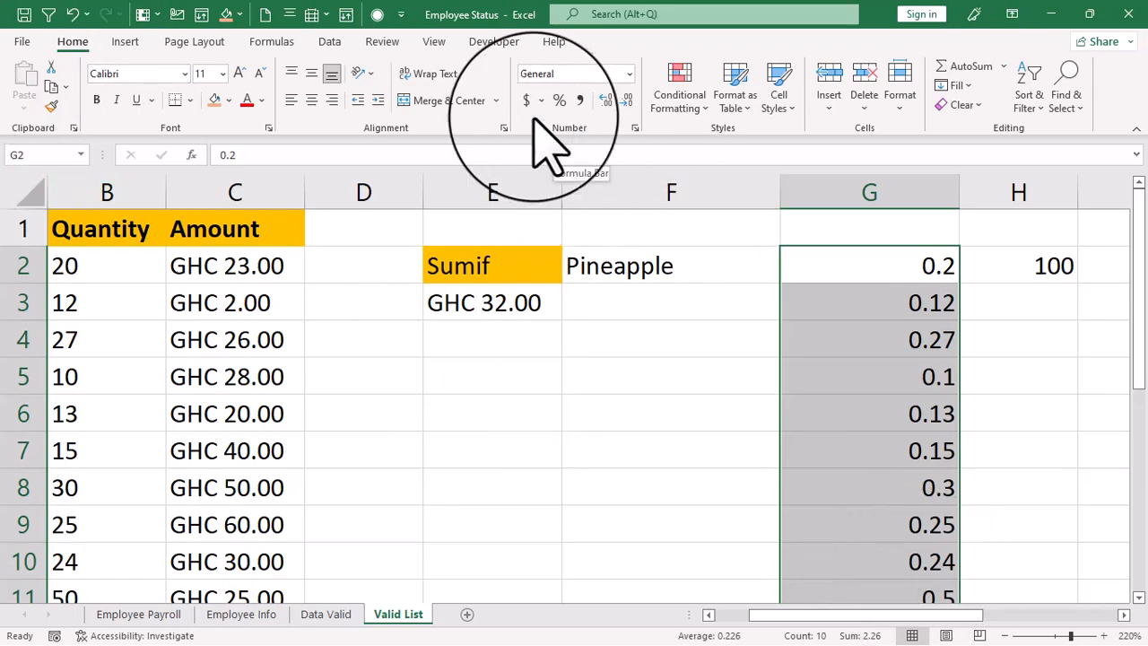
{"action": "left_click", "coordinate": [559, 100]}
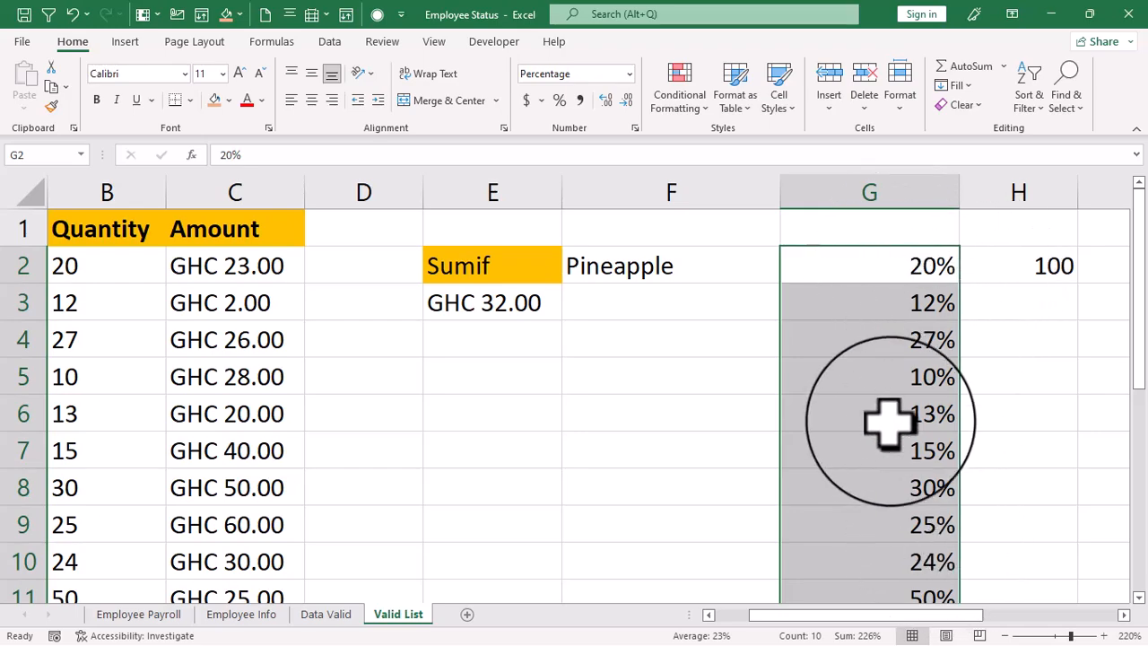
- Copy G2:G11 and paste it as values over the Quantity column from B2, accepting replacement of the existing data
{"action": "right_click", "coordinate": [845, 269]}
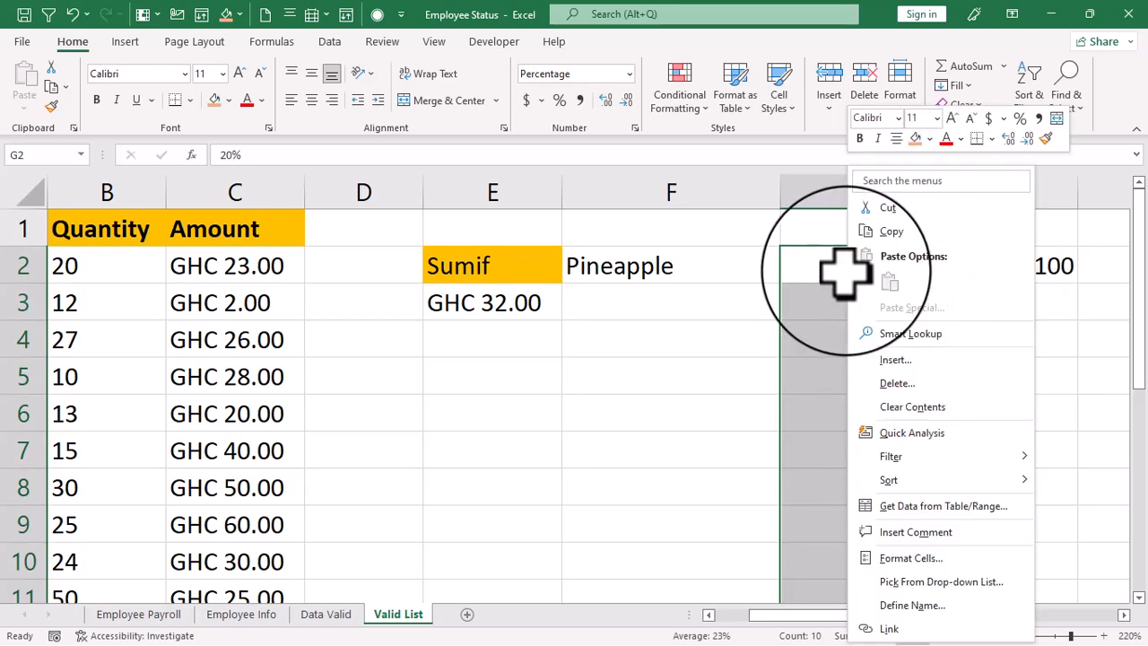
{"action": "left_click", "coordinate": [882, 230]}
{"action": "left_click_drag", "start_coordinate": [76, 266], "coordinate": [76, 487]}
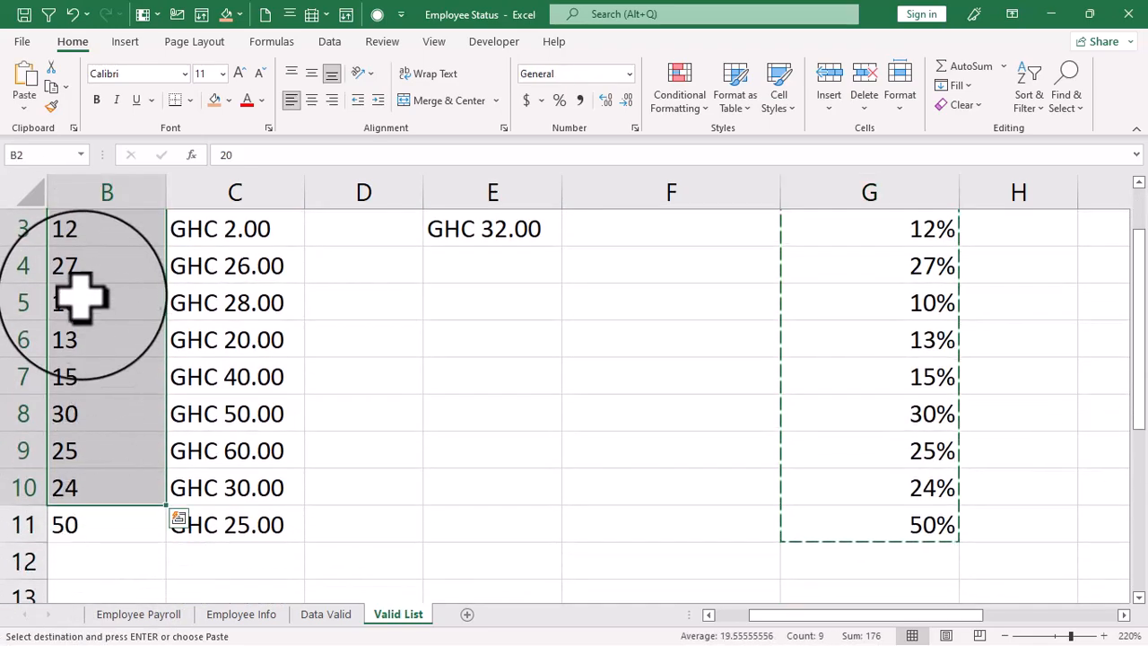
{"action": "right_click", "coordinate": [82, 269]}
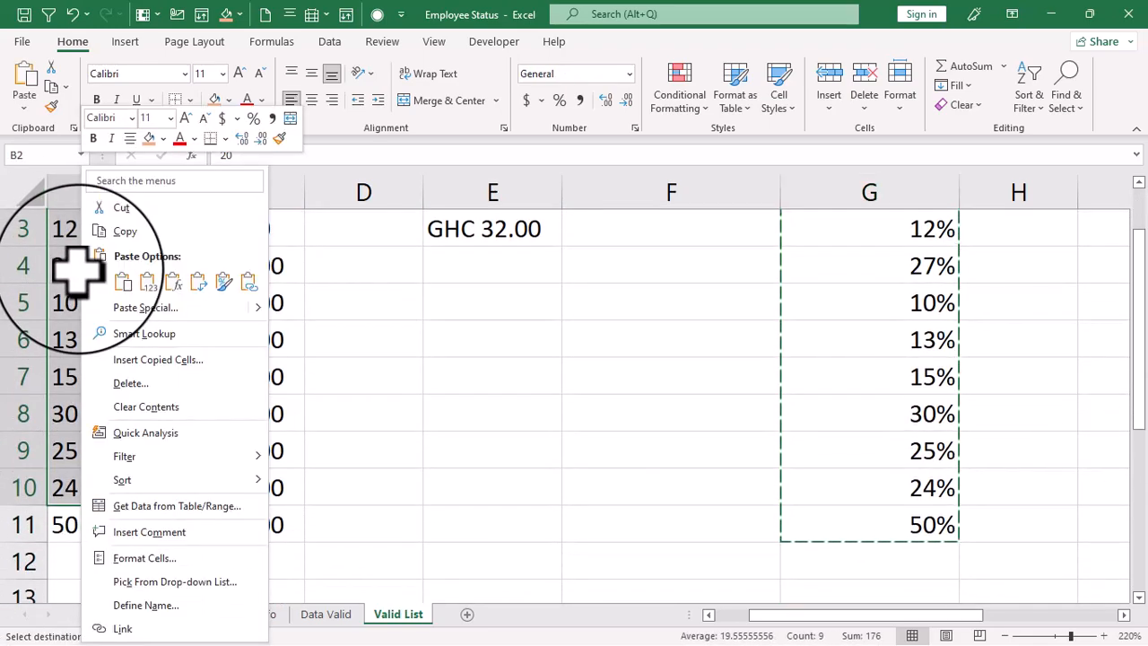
{"action": "left_click", "coordinate": [148, 284]}
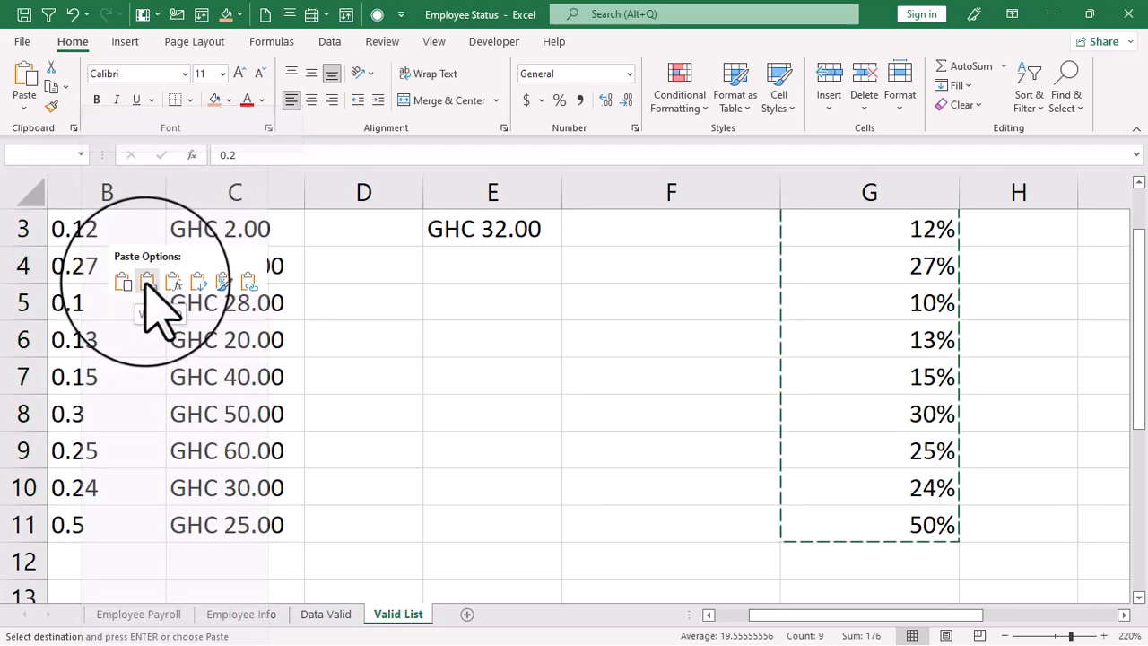
{"action": "left_click", "coordinate": [146, 282]}
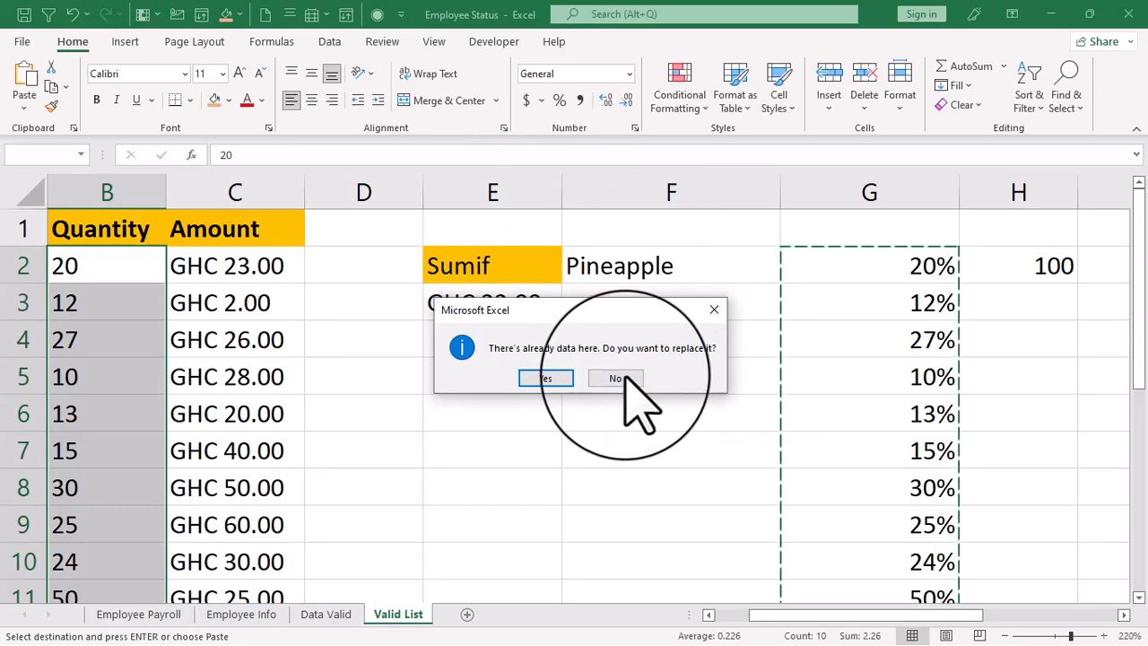
{"action": "left_click", "coordinate": [546, 378]}
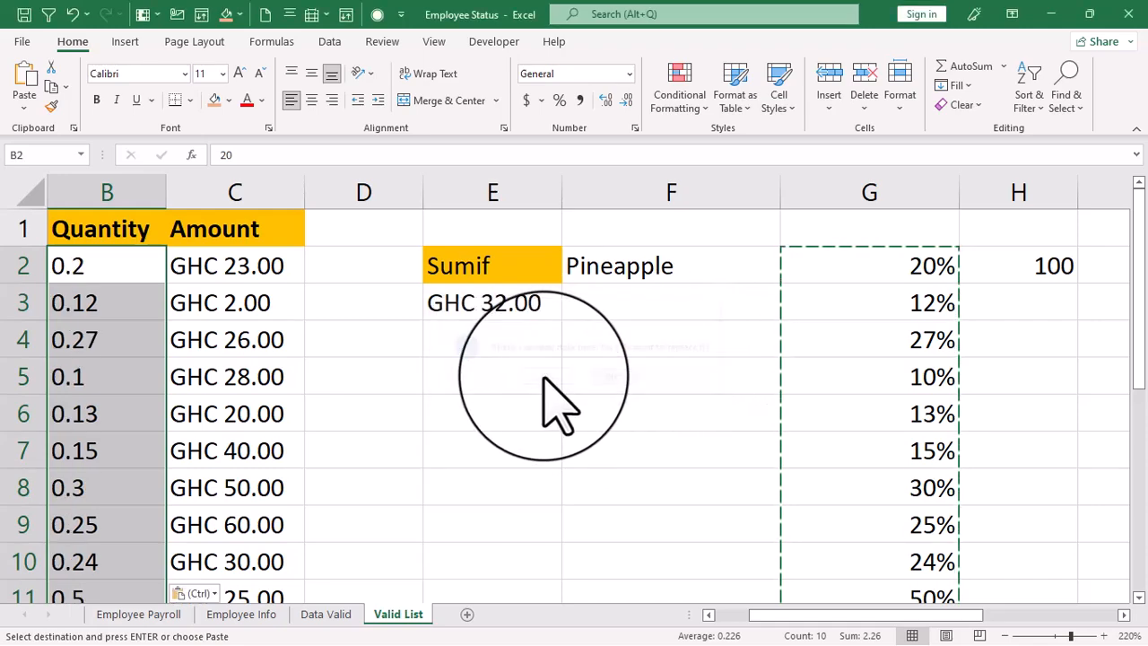
- Apply the percentage number format to the newly pasted Quantity values in column B
{"action": "left_click", "coordinate": [559, 100]}
{"action": "left_click", "coordinate": [846, 294]}
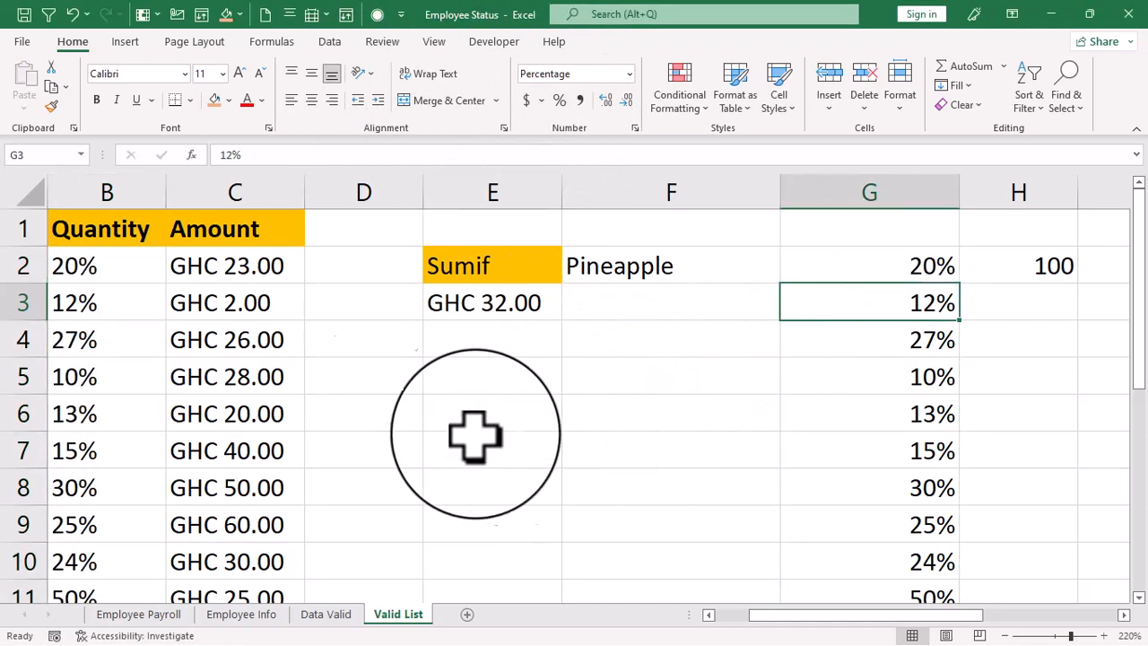
{"action": "left_click_drag", "start_coordinate": [834, 619], "coordinate": [691, 615]}
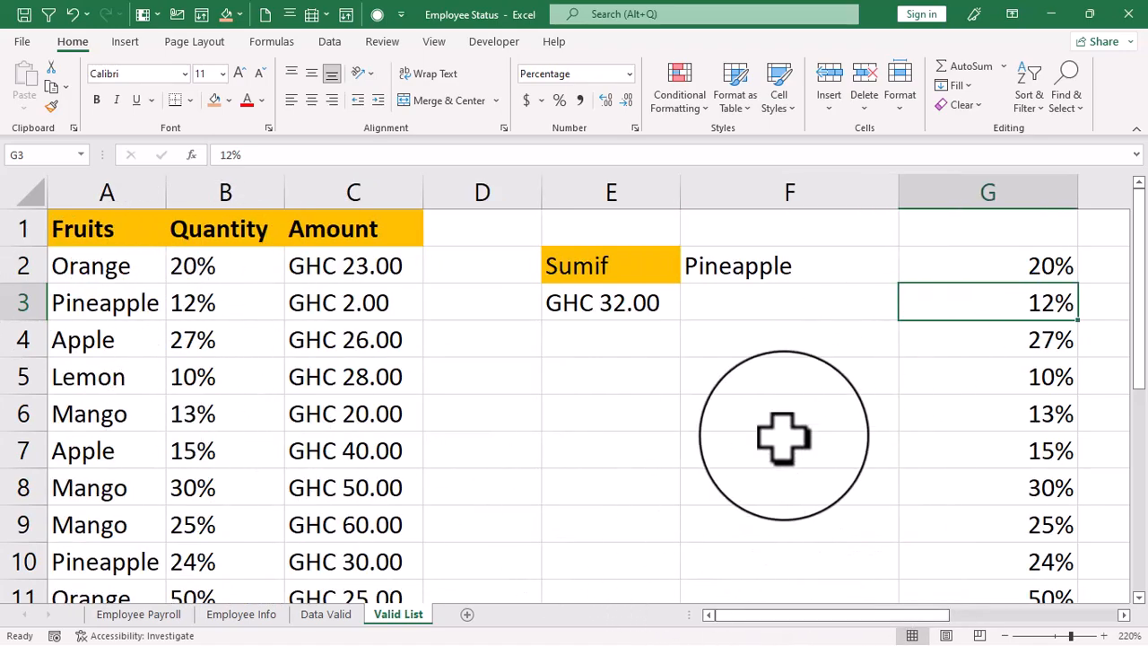
- Examine the First Name, Last Name and Full Name columns in J:L and select the empty cell L3
{"action": "left_click_drag", "start_coordinate": [801, 616], "coordinate": [931, 587]}
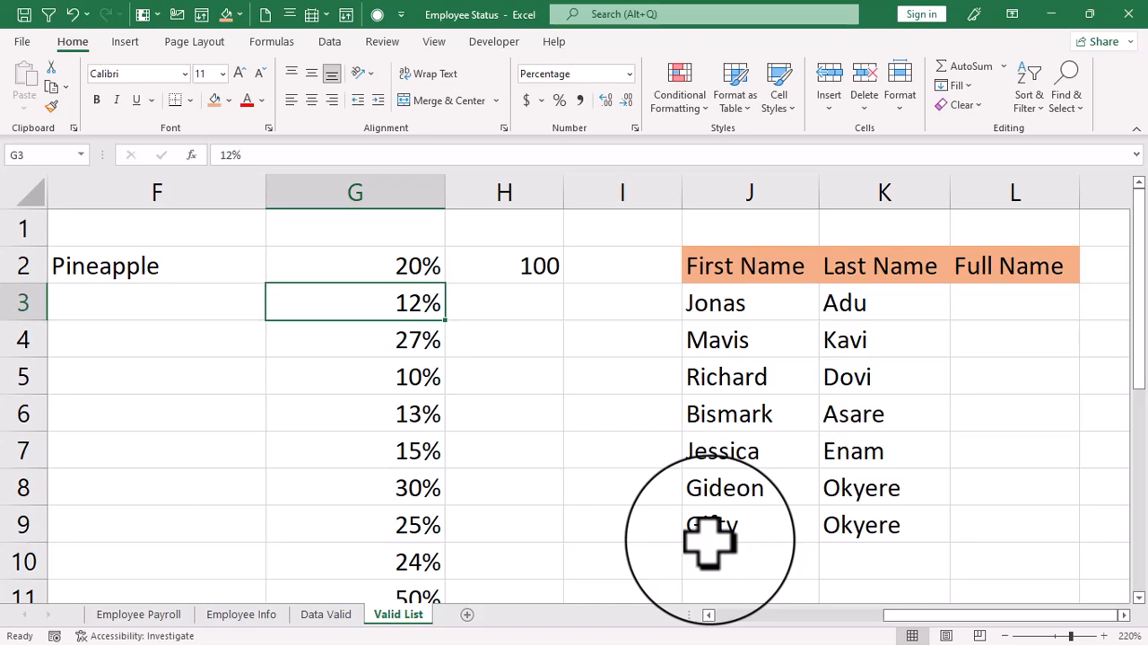
{"action": "left_click", "coordinate": [704, 273]}
{"action": "left_click", "coordinate": [938, 266]}
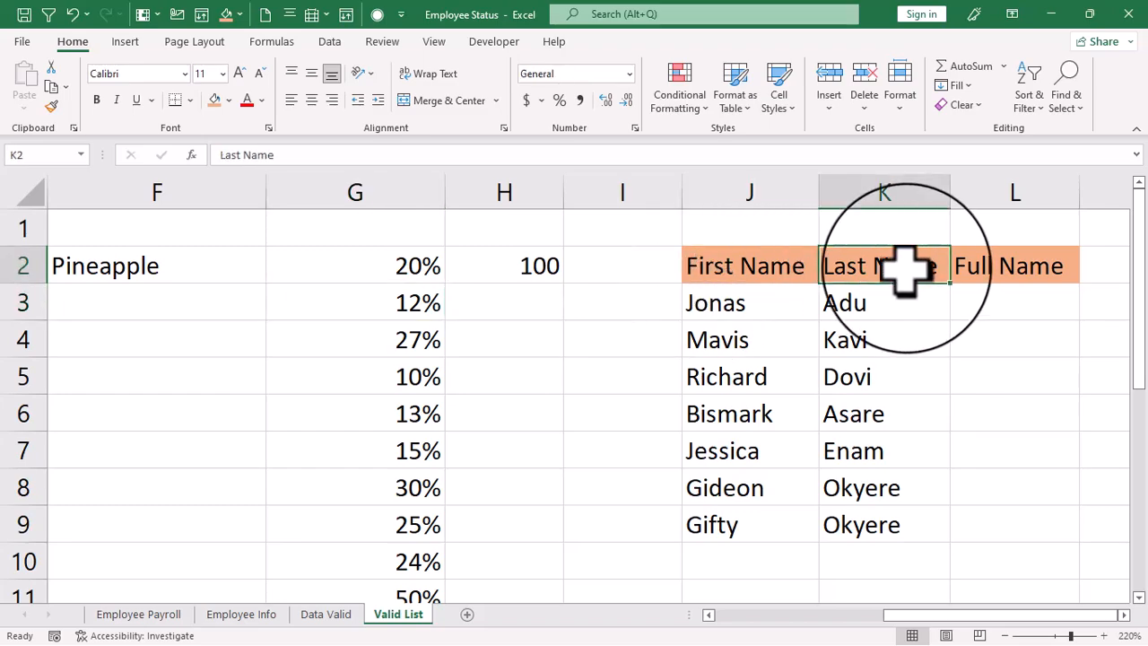
{"action": "left_click", "coordinate": [1022, 274]}
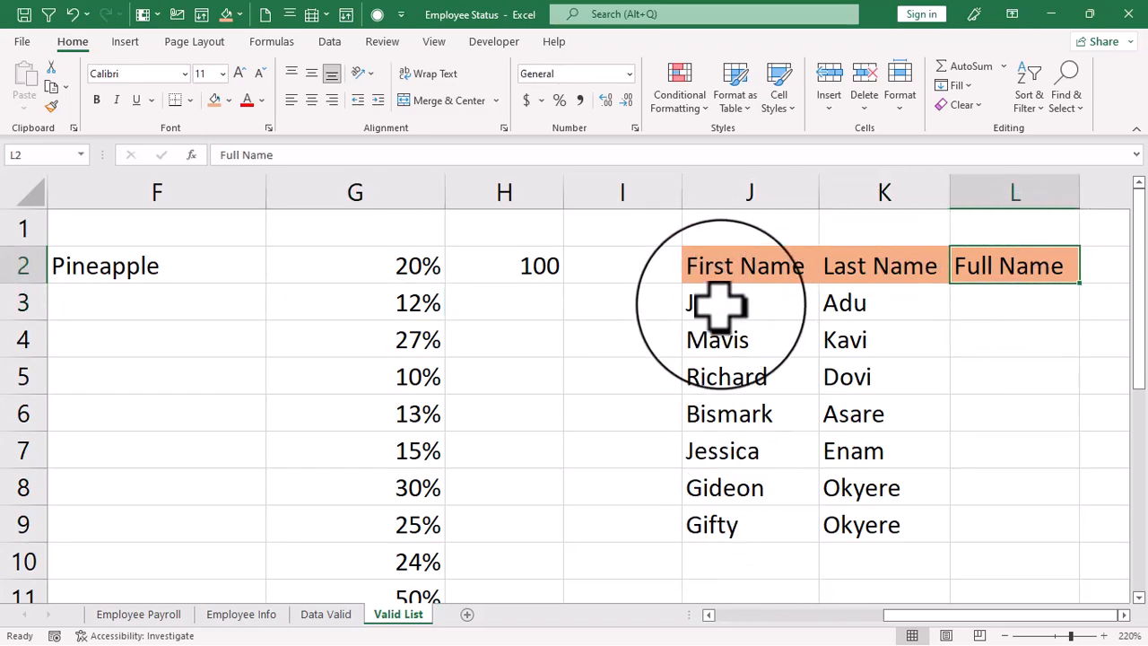
{"action": "left_click", "coordinate": [973, 305]}
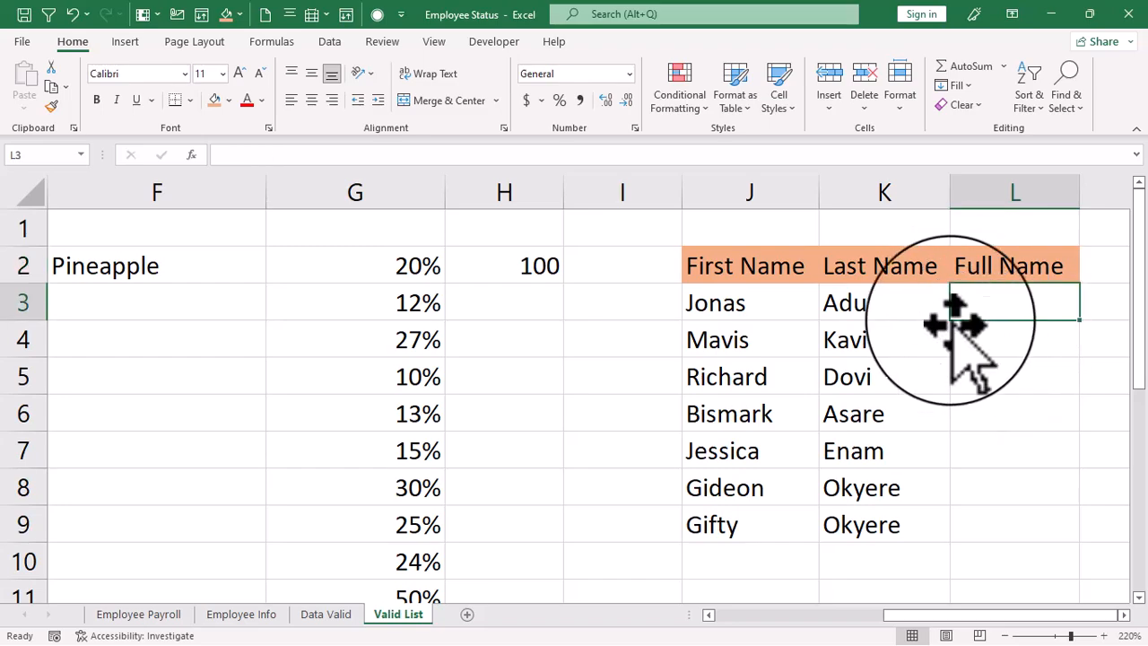
{"action": "left_click", "coordinate": [722, 305]}
{"action": "left_click", "coordinate": [839, 301]}
{"action": "left_click", "coordinate": [976, 303]}
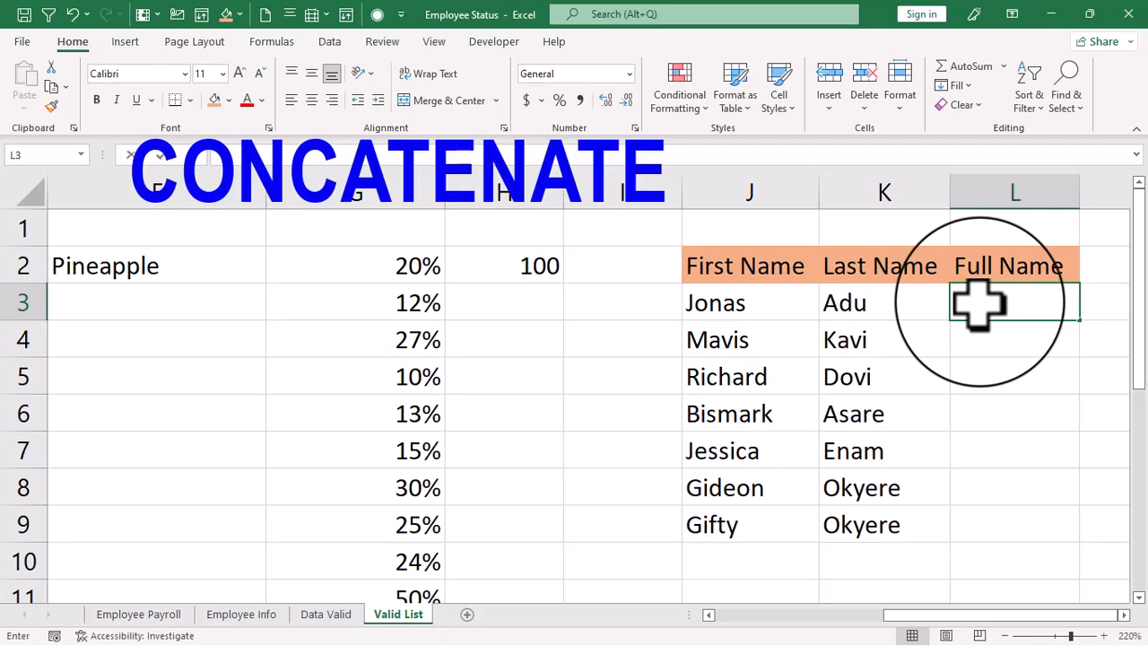
- Enter the formula =CONCATENATE(J3," ",K3) in L3 to join the first and last names with a space
{"action": "type", "text": "=conca"}
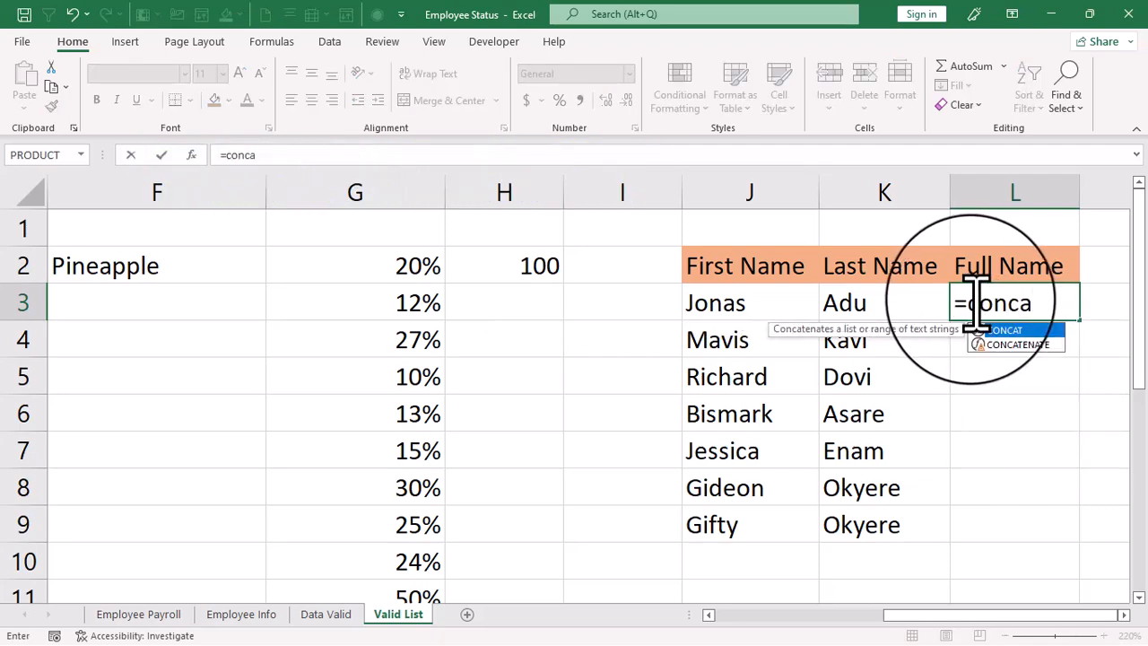
{"action": "double_click", "coordinate": [1021, 345]}
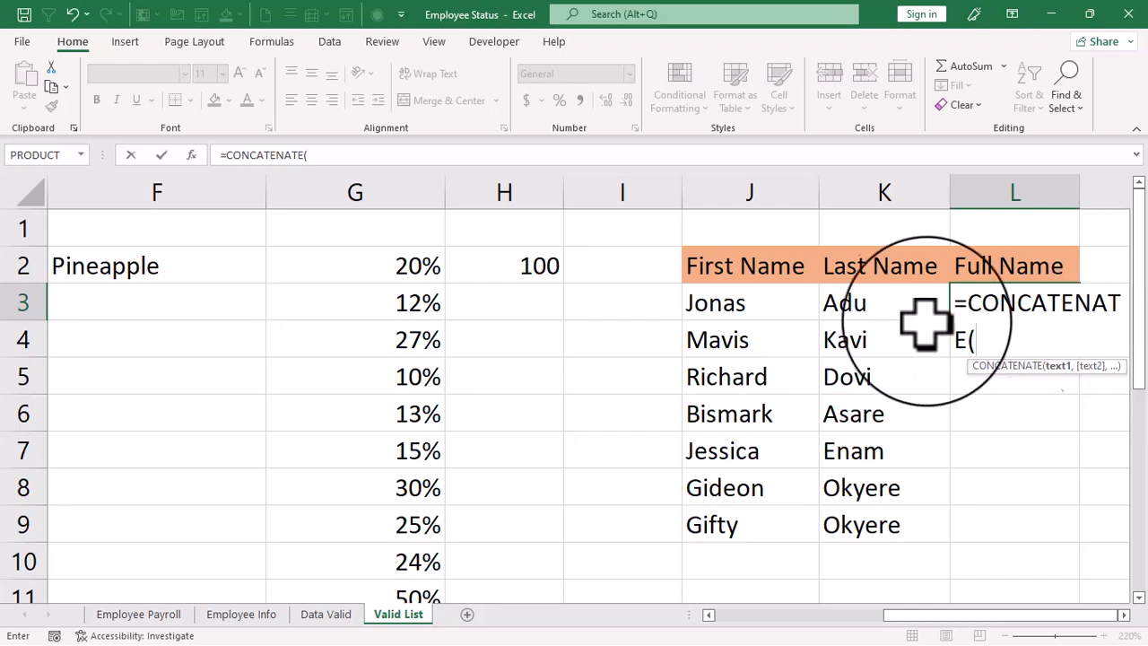
{"action": "left_click", "coordinate": [718, 302]}
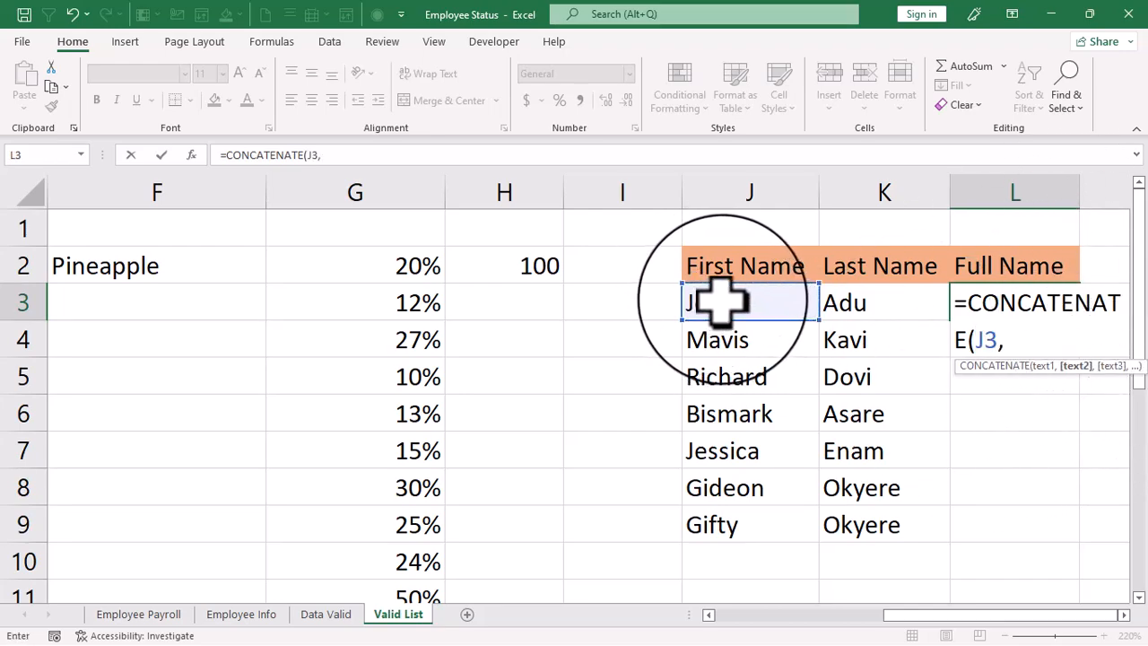
{"action": "type", "text": ",\""}
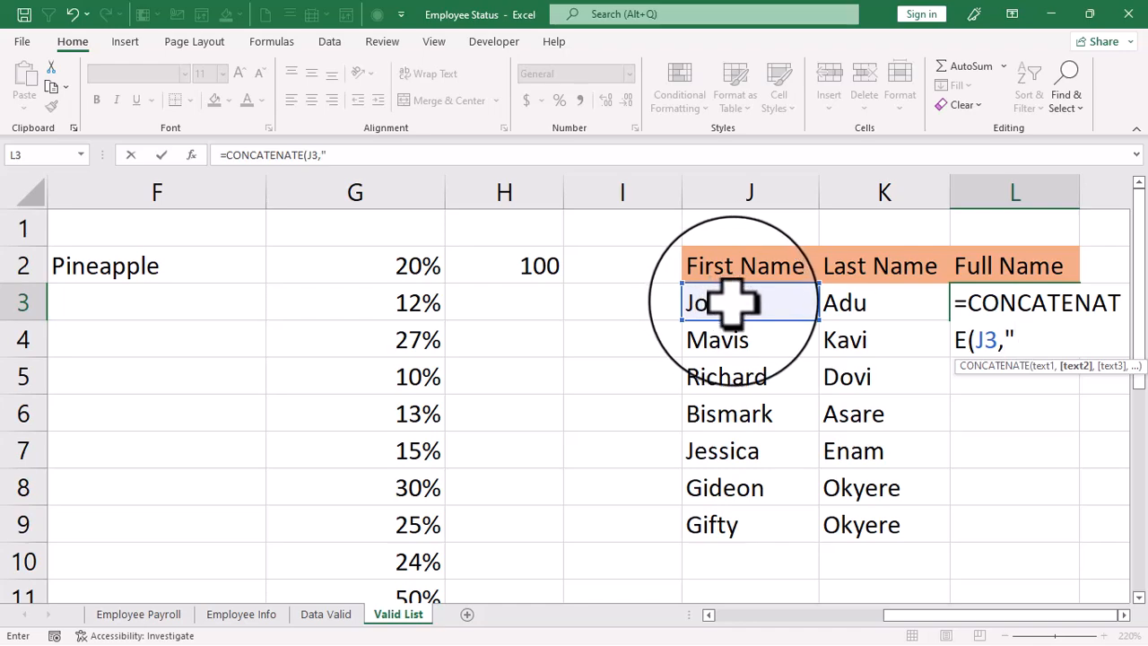
{"action": "type", "text": " \""}
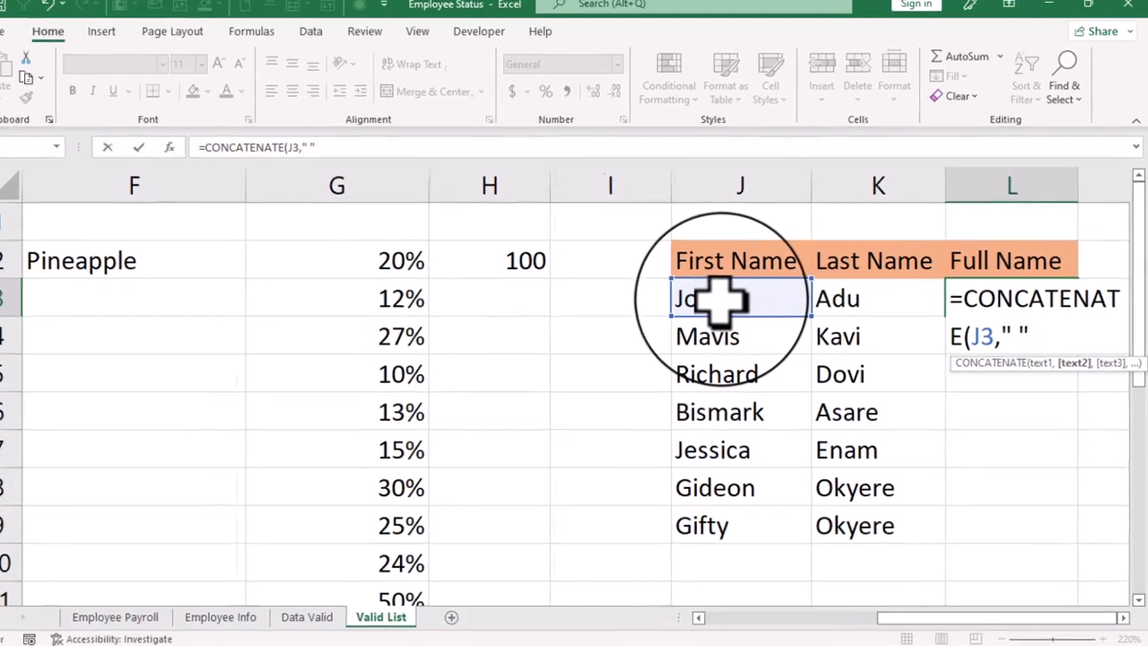
{"action": "type", "text": ","}
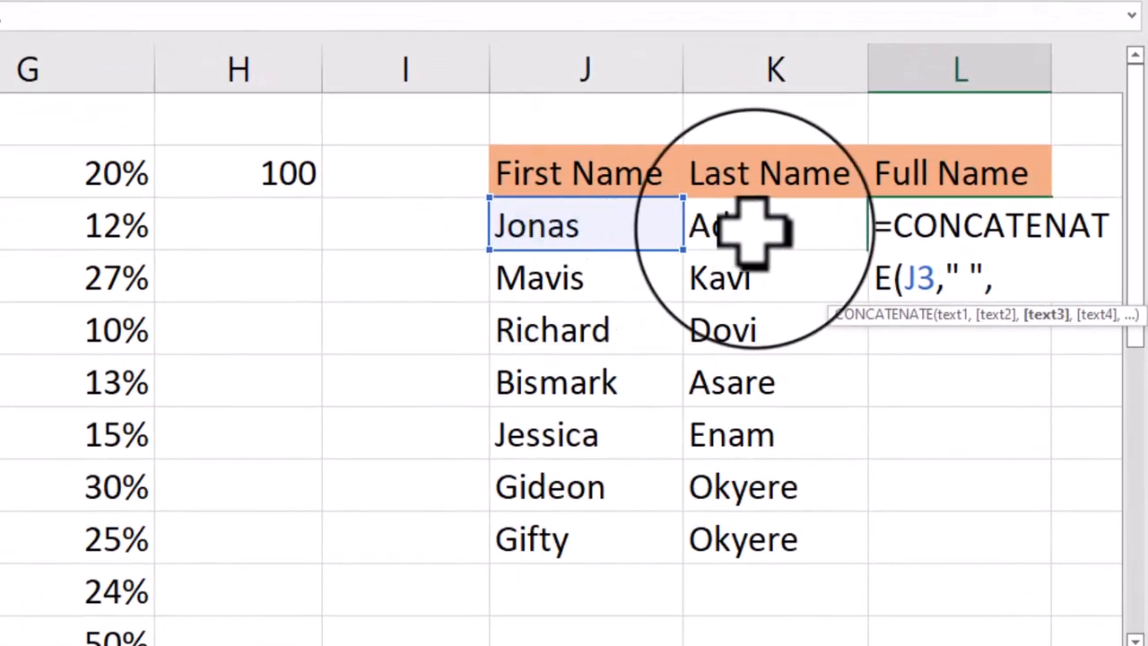
{"action": "left_click", "coordinate": [761, 224]}
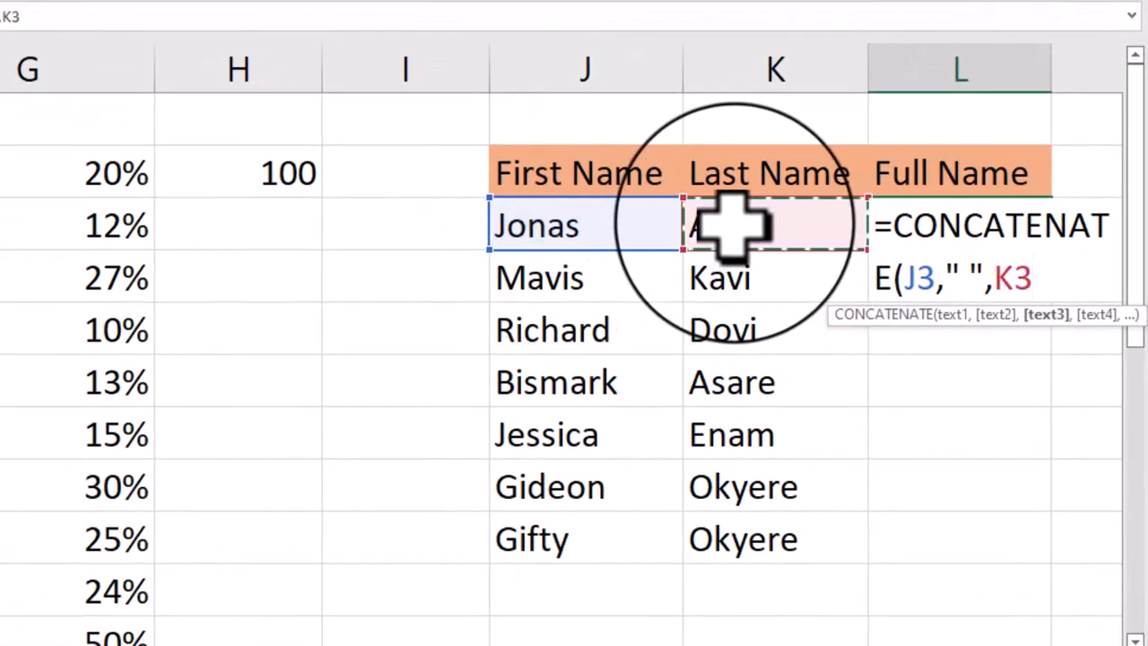
{"action": "type", "text": ")"}
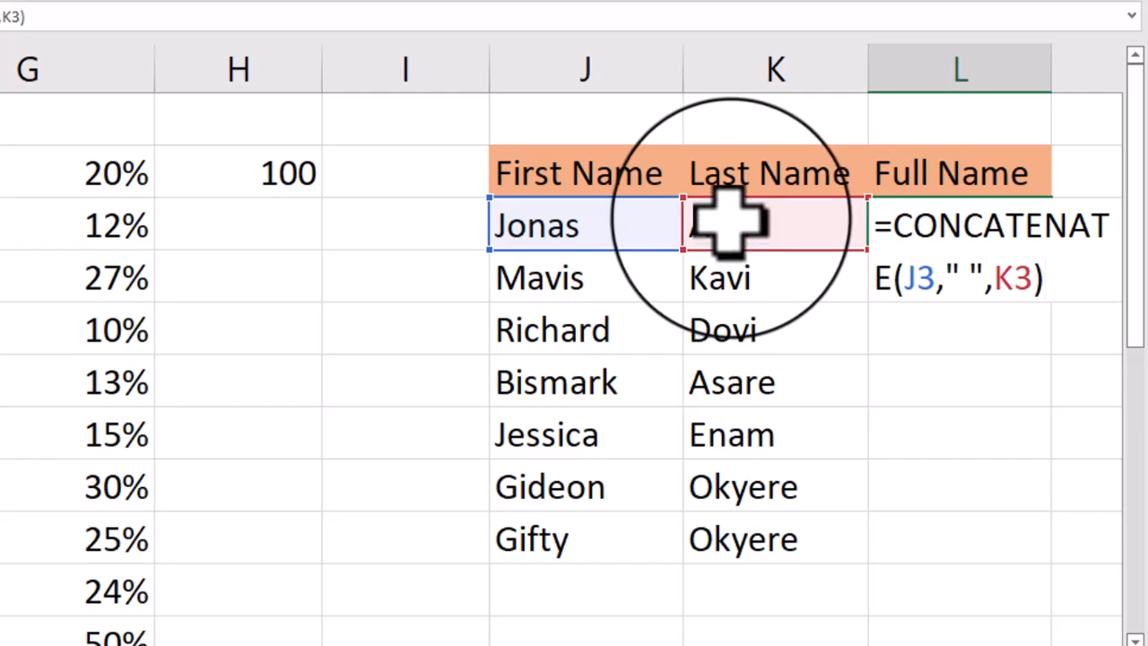
{"action": "key", "text": "Return"}
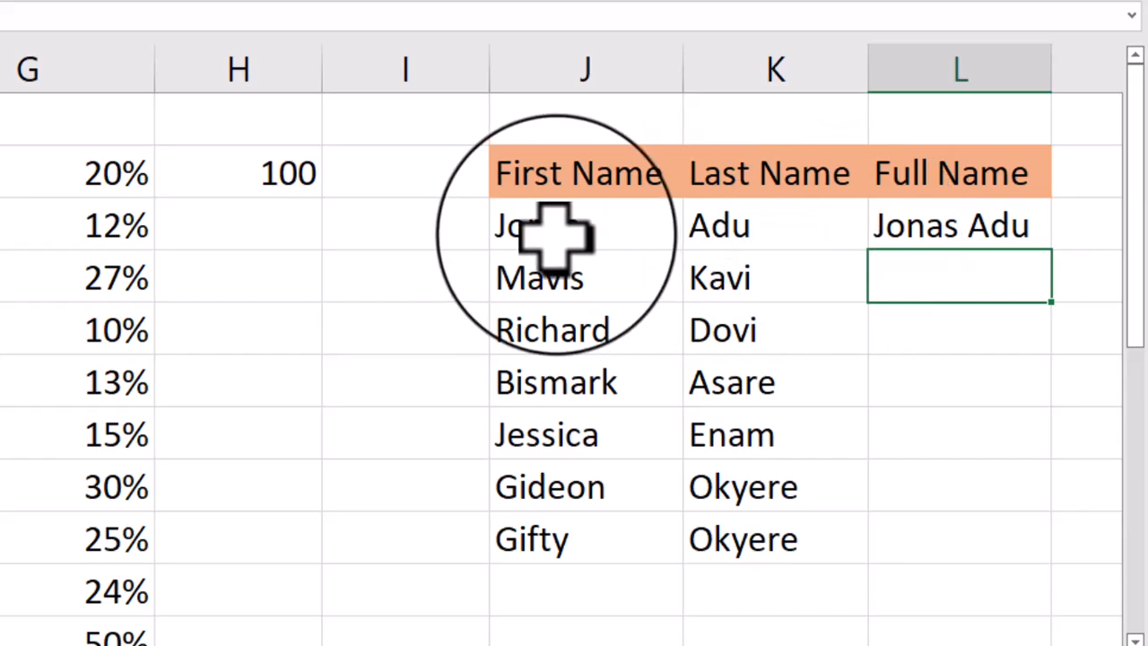
- Fill the CONCATENATE formula from L3 down to L9 and autofit the width of column L
{"action": "left_click", "coordinate": [938, 226]}
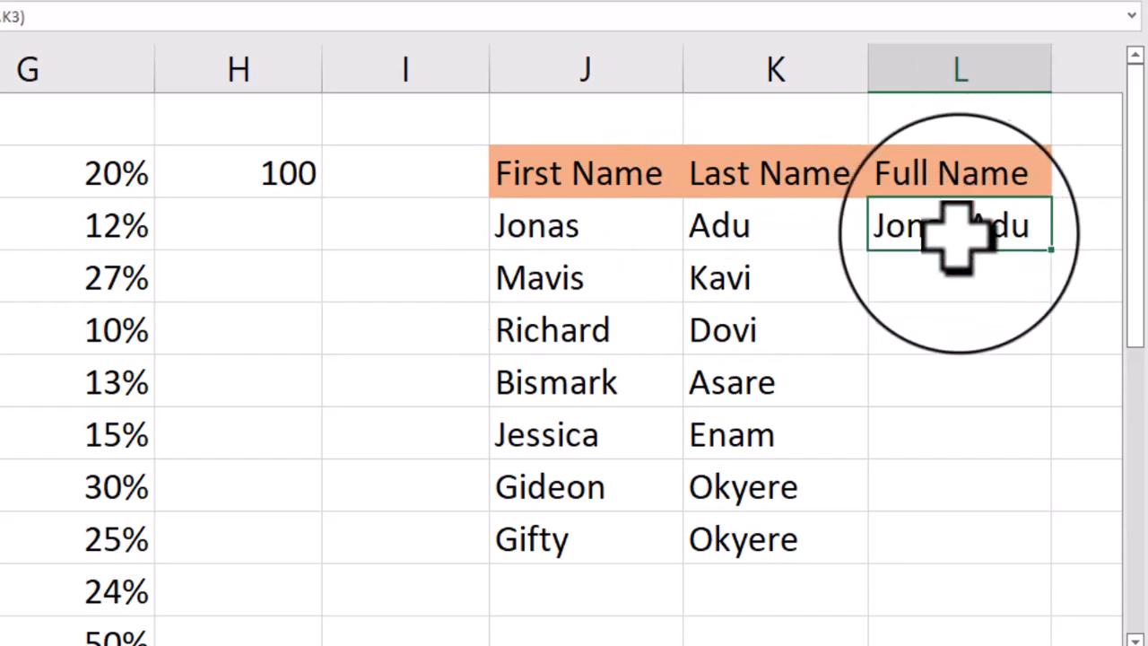
{"action": "double_click", "coordinate": [1051, 251]}
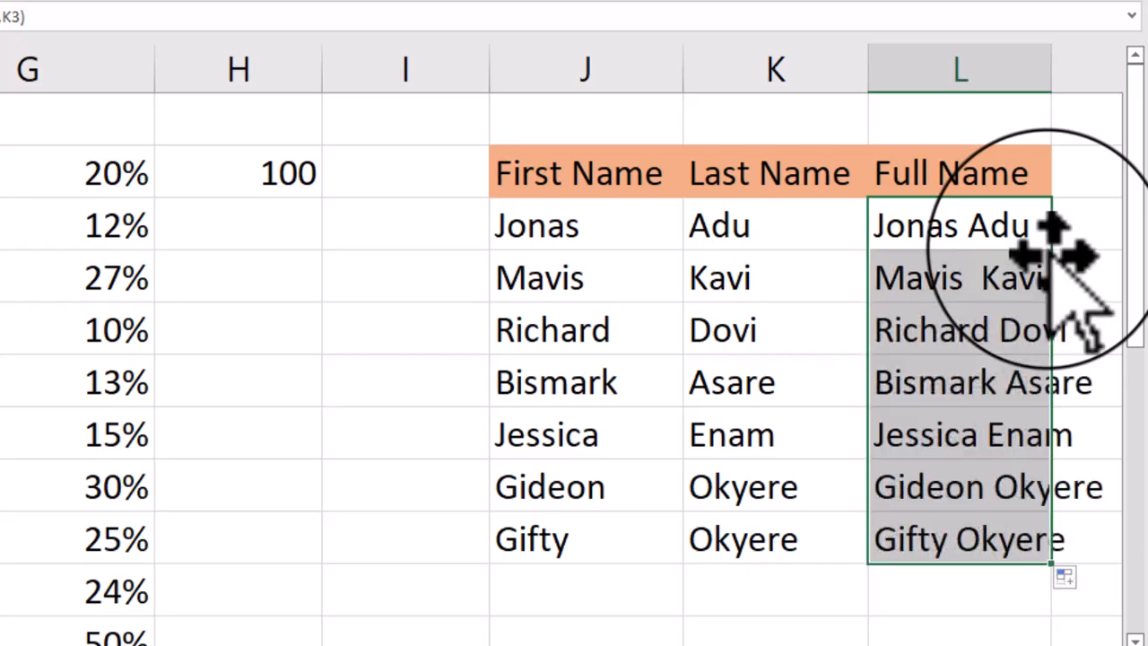
{"action": "double_click", "coordinate": [1051, 85]}
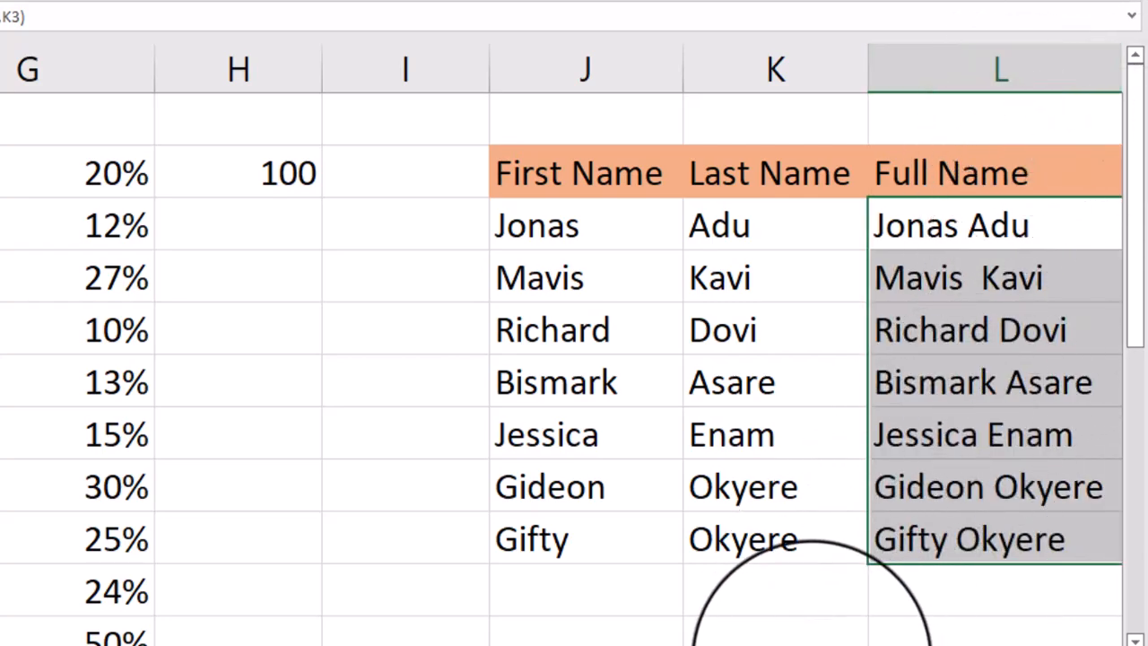
{"action": "scroll", "coordinate": [834, 583], "scroll_direction": "right", "scroll_amount": 2}
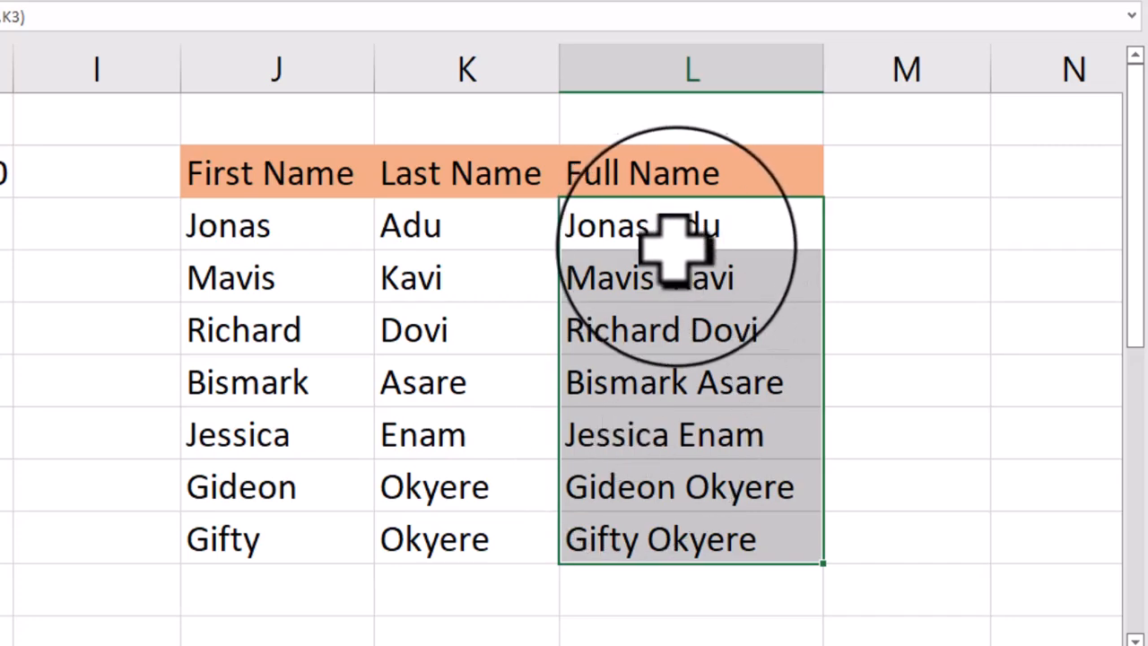
- Replace the Full Name results in L3:L9 with the ampersand formula =J3&" "&K3, filled down from L3
{"action": "key", "text": "Delete"}
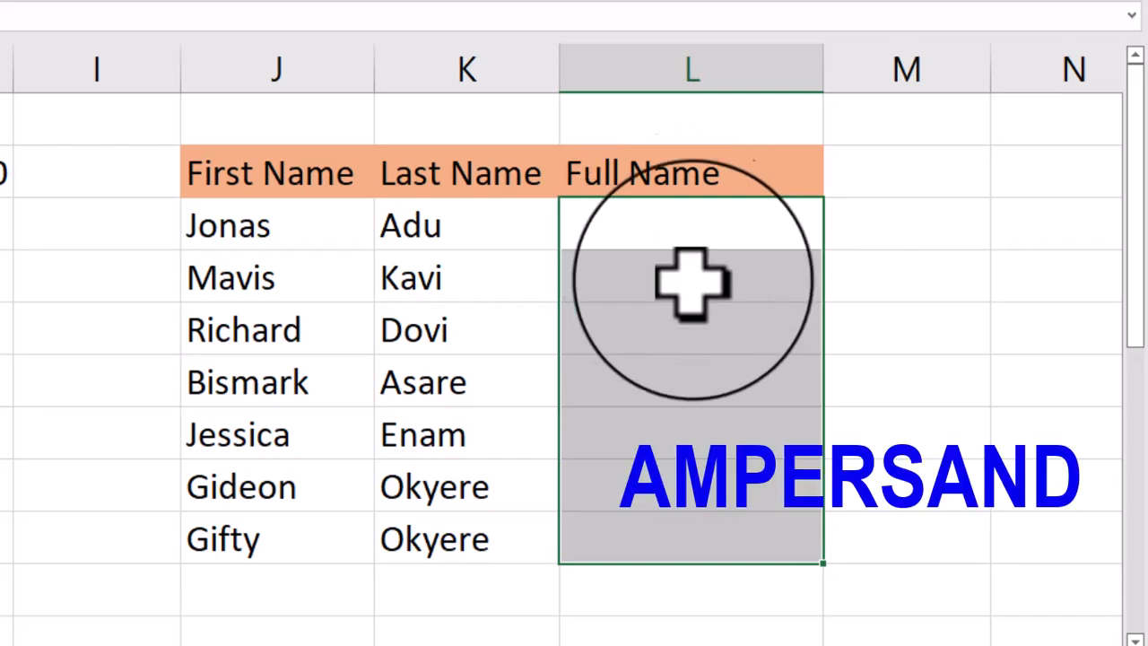
{"action": "left_click", "coordinate": [632, 238]}
{"action": "type", "text": "="}
{"action": "left_click", "coordinate": [236, 226]}
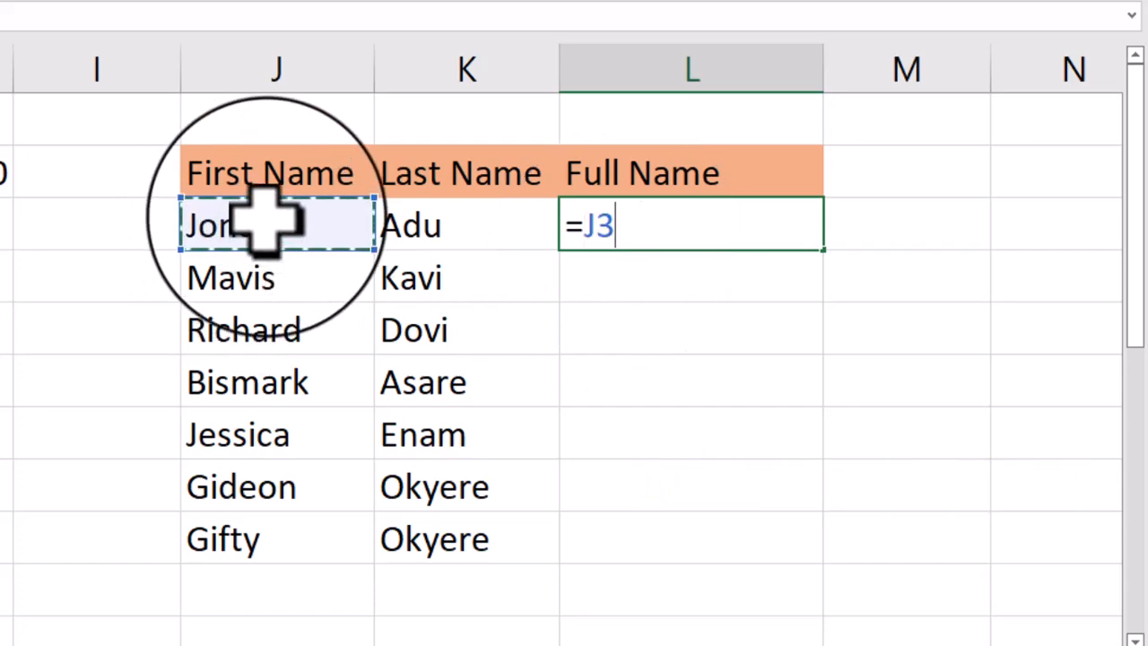
{"action": "type", "text": "&\""}
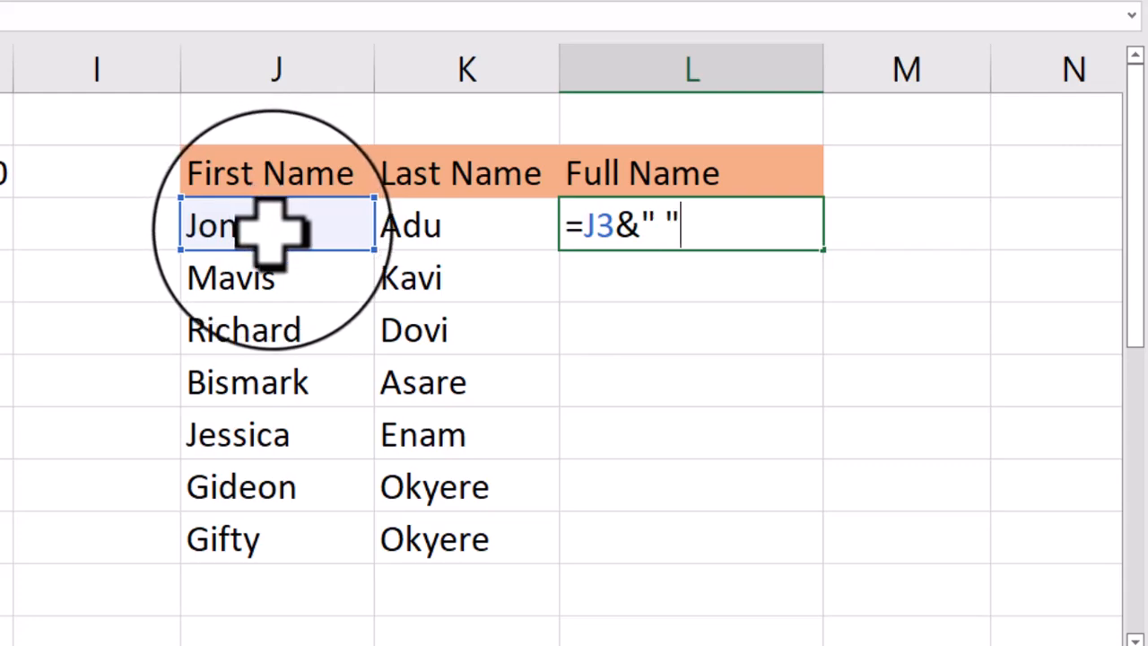
{"action": "type", "text": " \"&"}
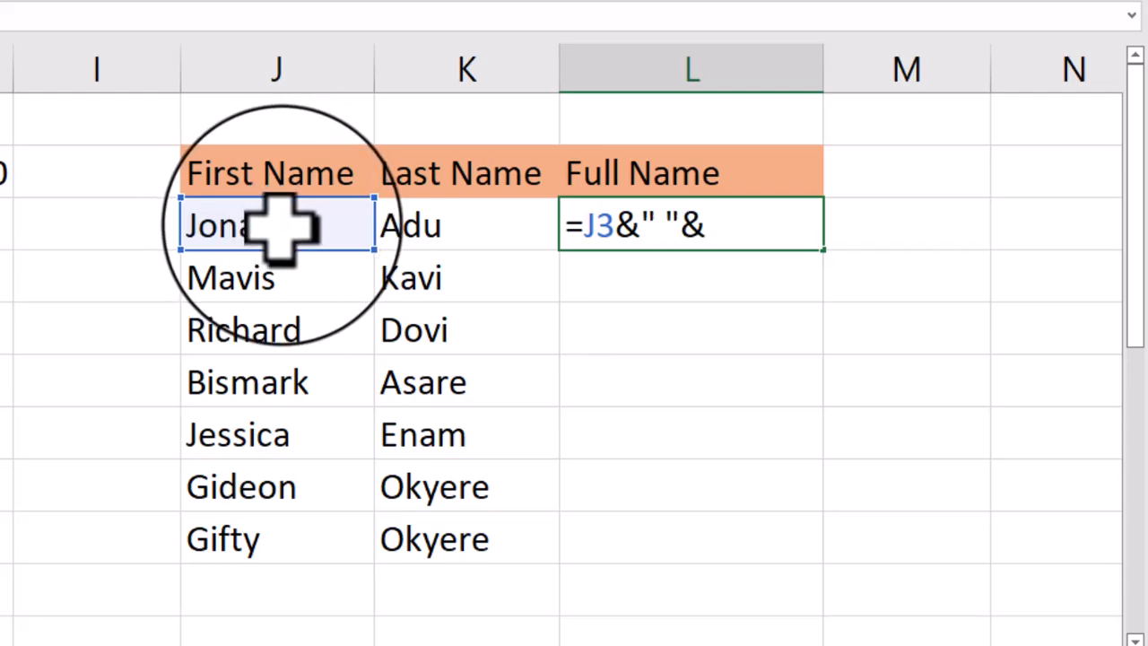
{"action": "left_click", "coordinate": [459, 225]}
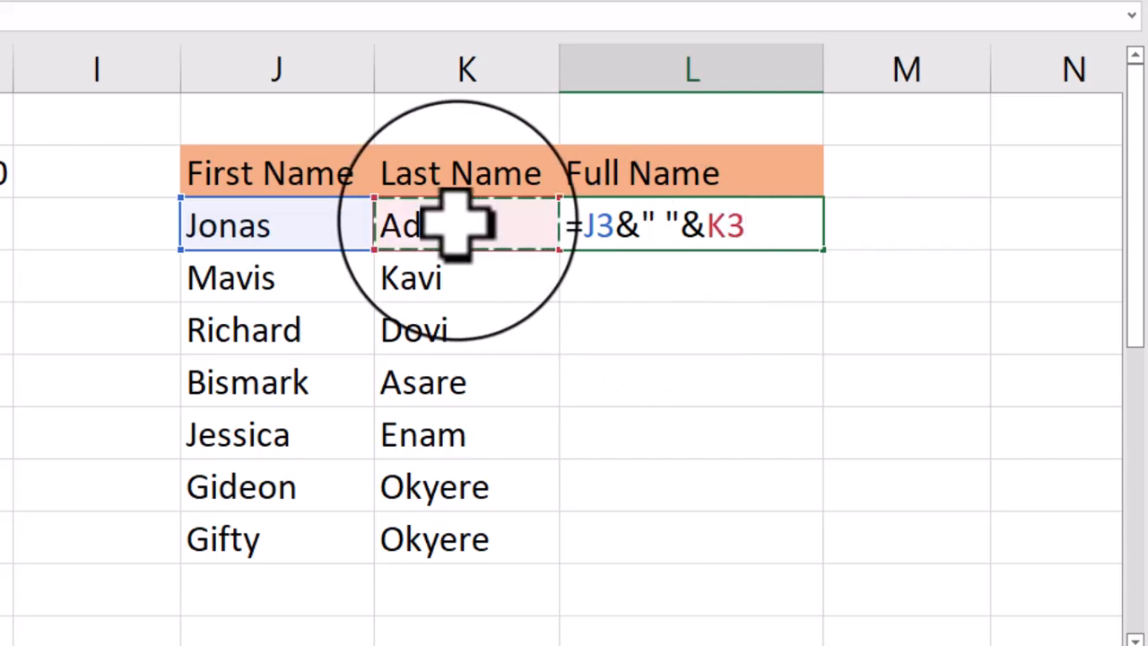
{"action": "key", "text": "Return"}
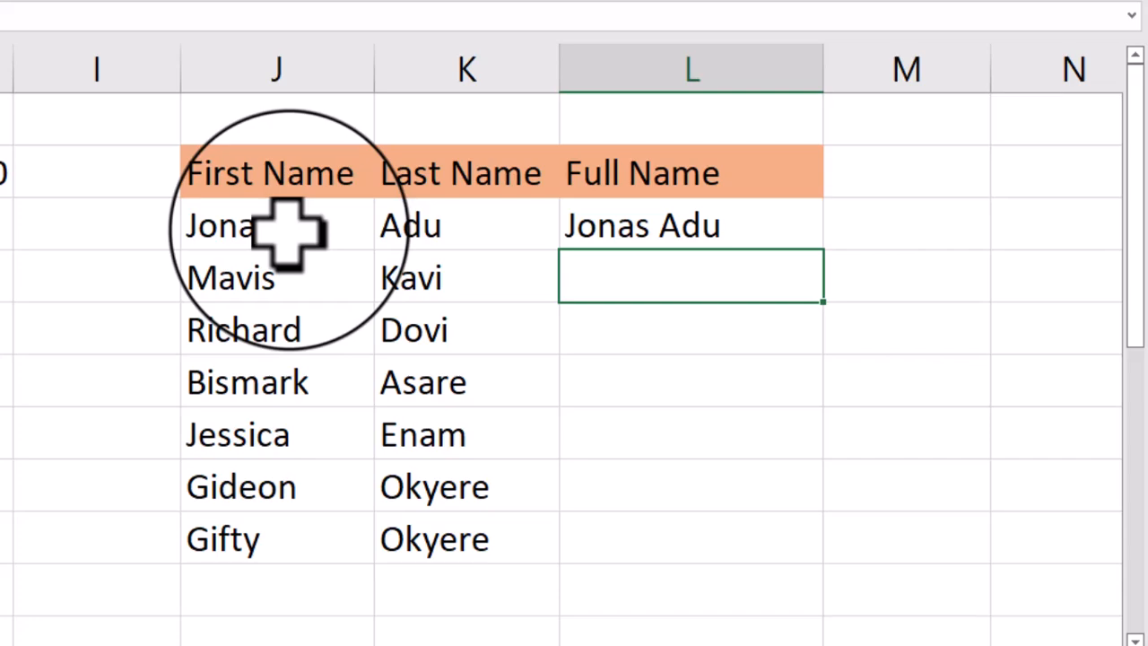
{"action": "left_click", "coordinate": [669, 224]}
{"action": "double_click", "coordinate": [824, 250]}
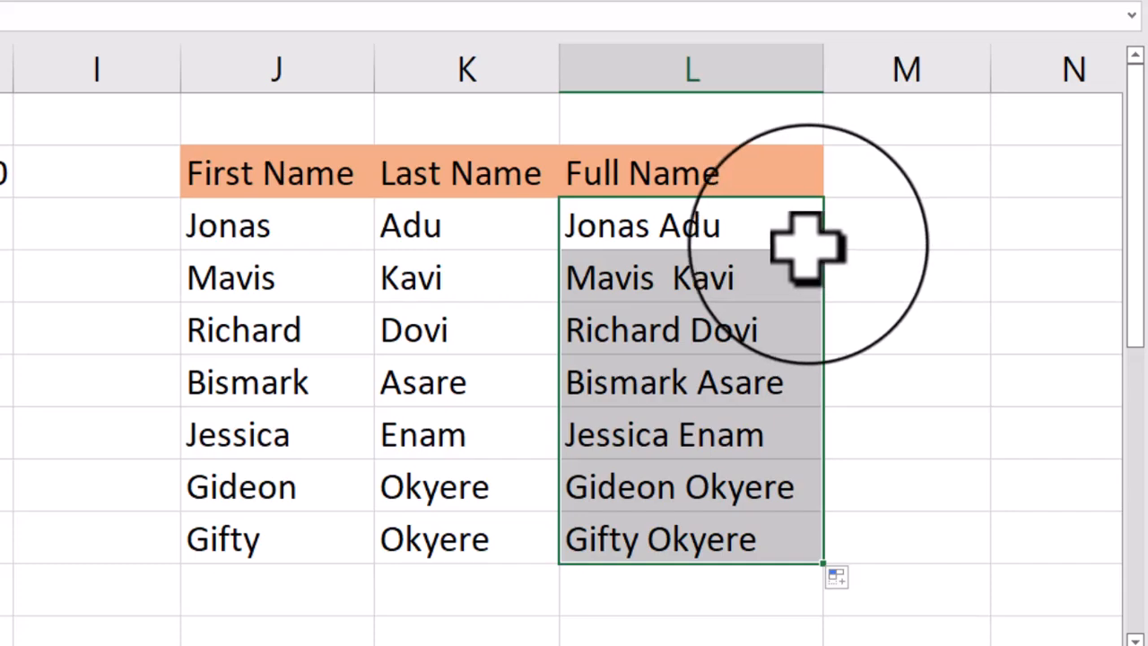
- Replace the formulas in L3:L9 with the first row's full name entered as text in L3 and Flash Fill the remaining rows from L4
{"action": "key", "text": "Delete"}
{"action": "left_click", "coordinate": [658, 232]}
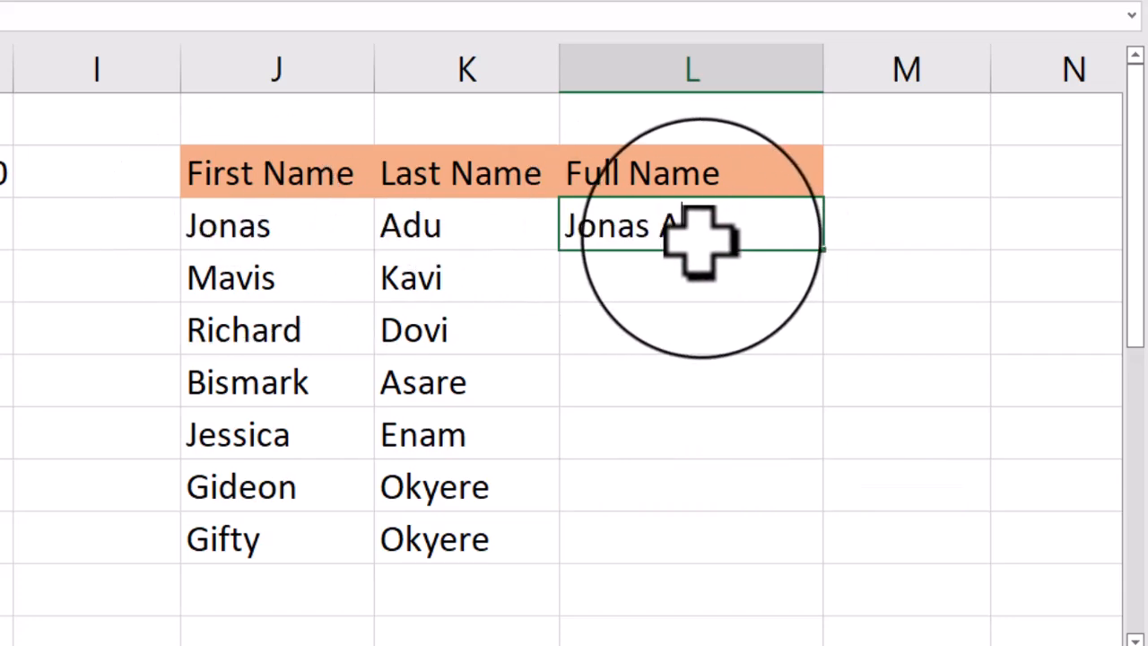
{"action": "type", "text": "du"}
{"action": "key", "text": "Return"}
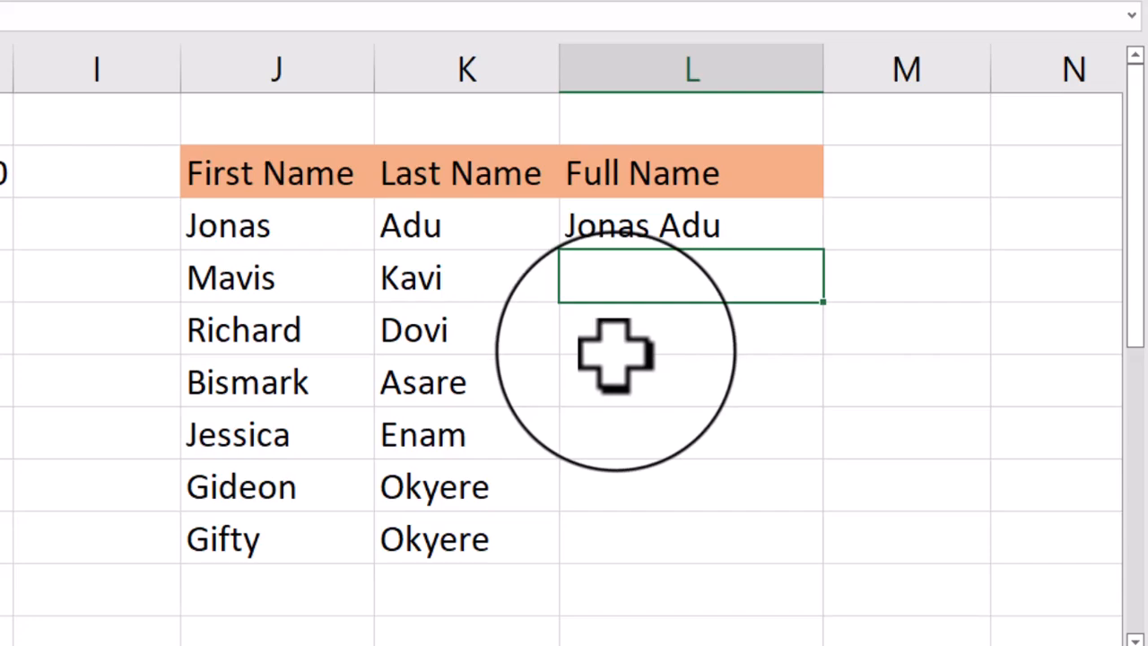
{"action": "key", "text": "ctrl+e"}
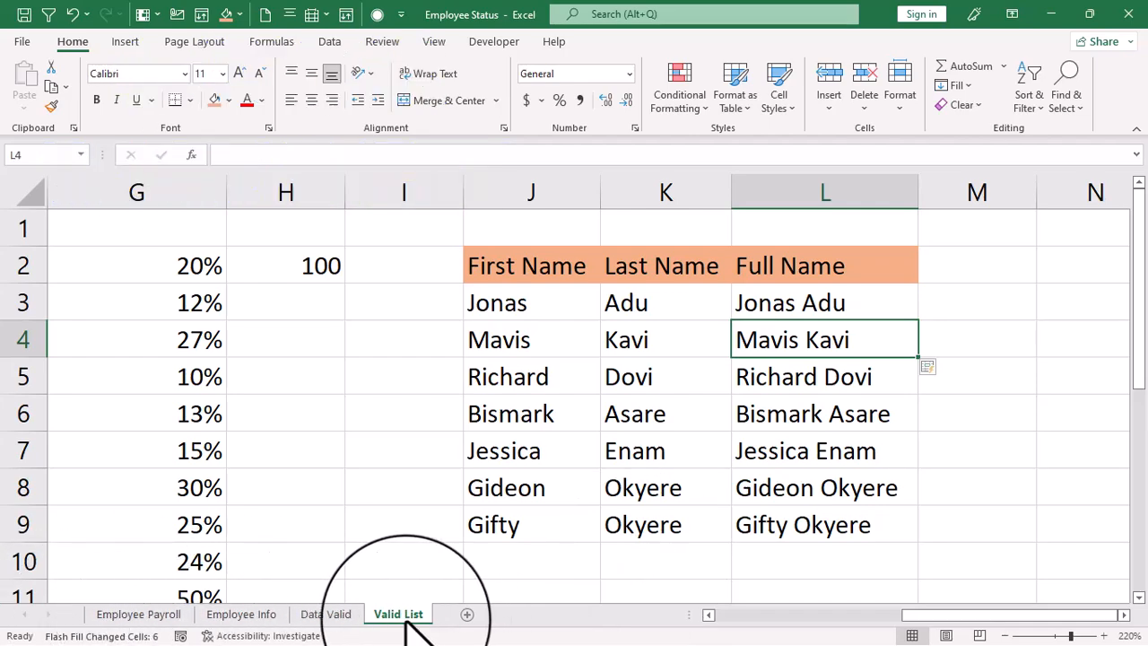
- Look through the other sheets and set the Valid List sheet's tab color to standard dark red
{"action": "left_click", "coordinate": [136, 614]}
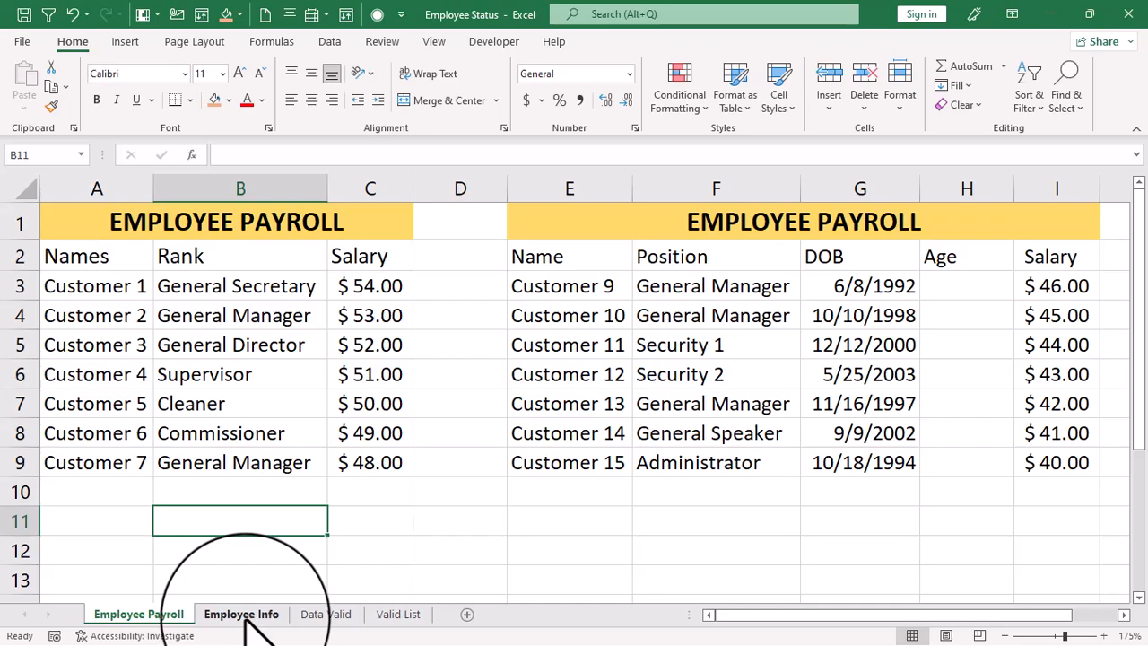
{"action": "left_click", "coordinate": [242, 616]}
{"action": "left_click", "coordinate": [325, 615]}
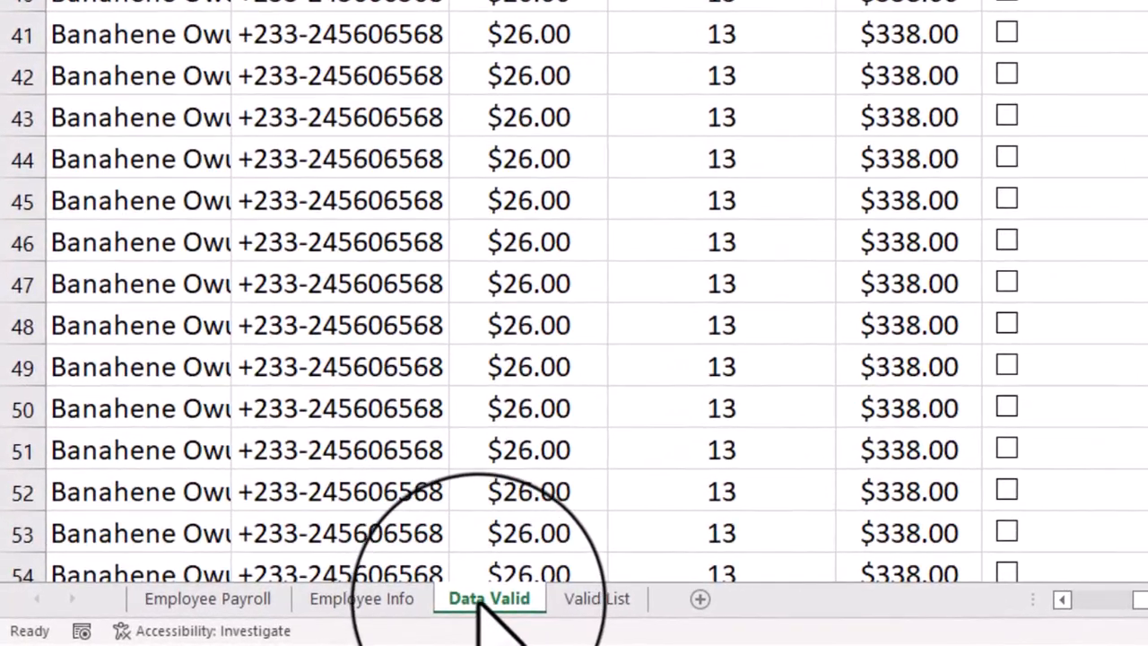
{"action": "right_click", "coordinate": [479, 603]}
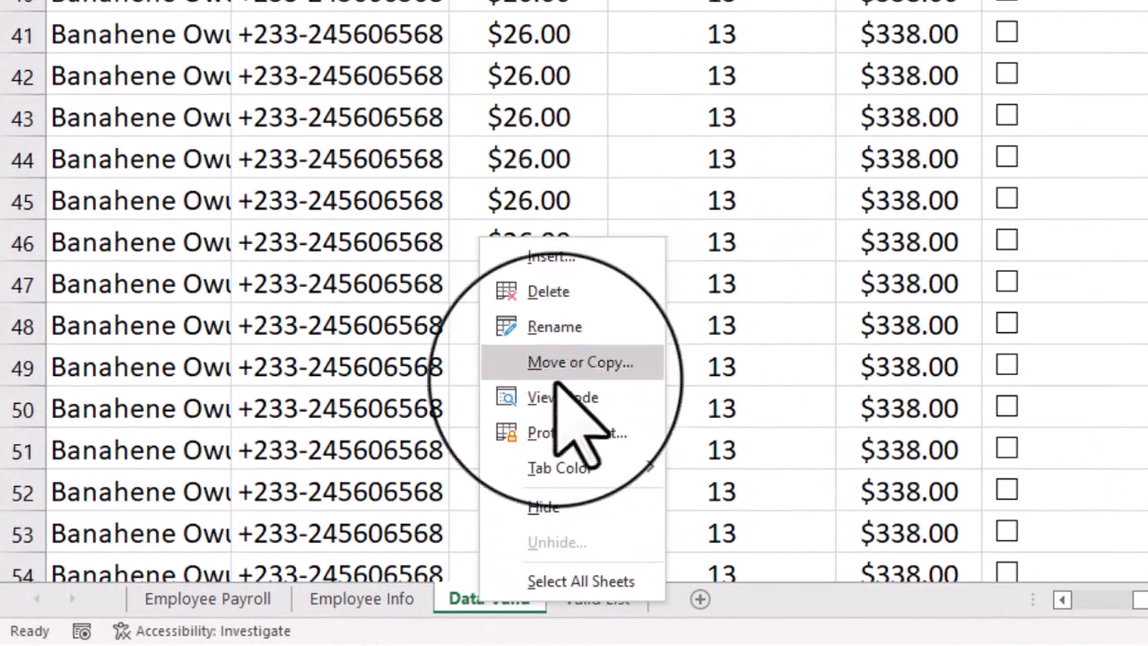
{"action": "mouse_move", "coordinate": [563, 471]}
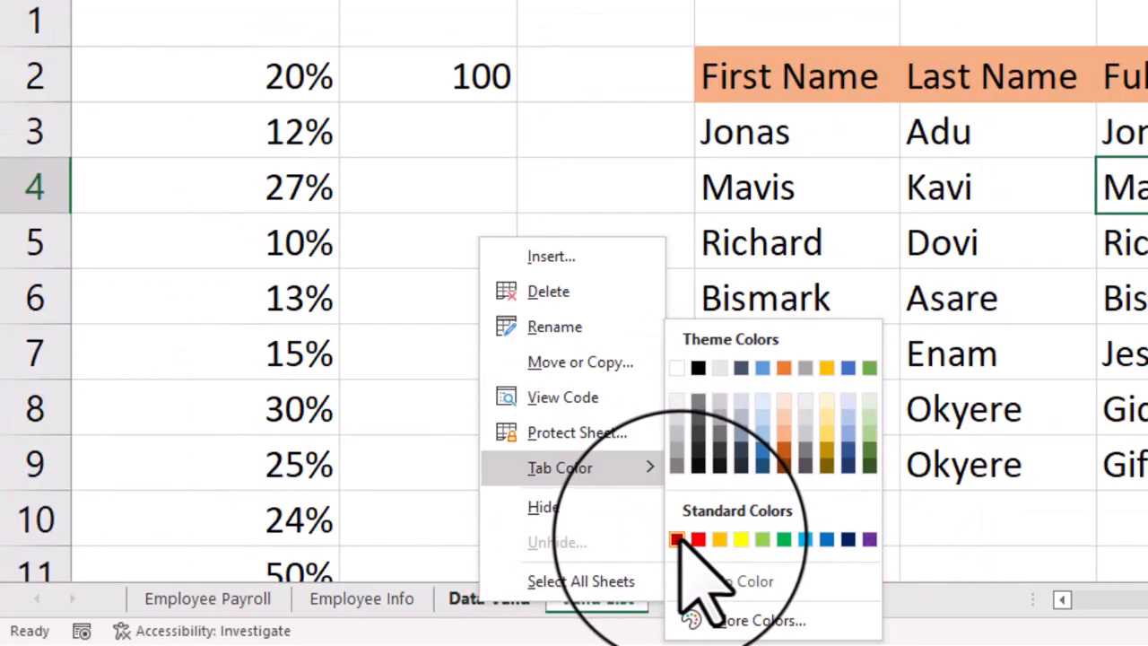
{"action": "left_click", "coordinate": [678, 538]}
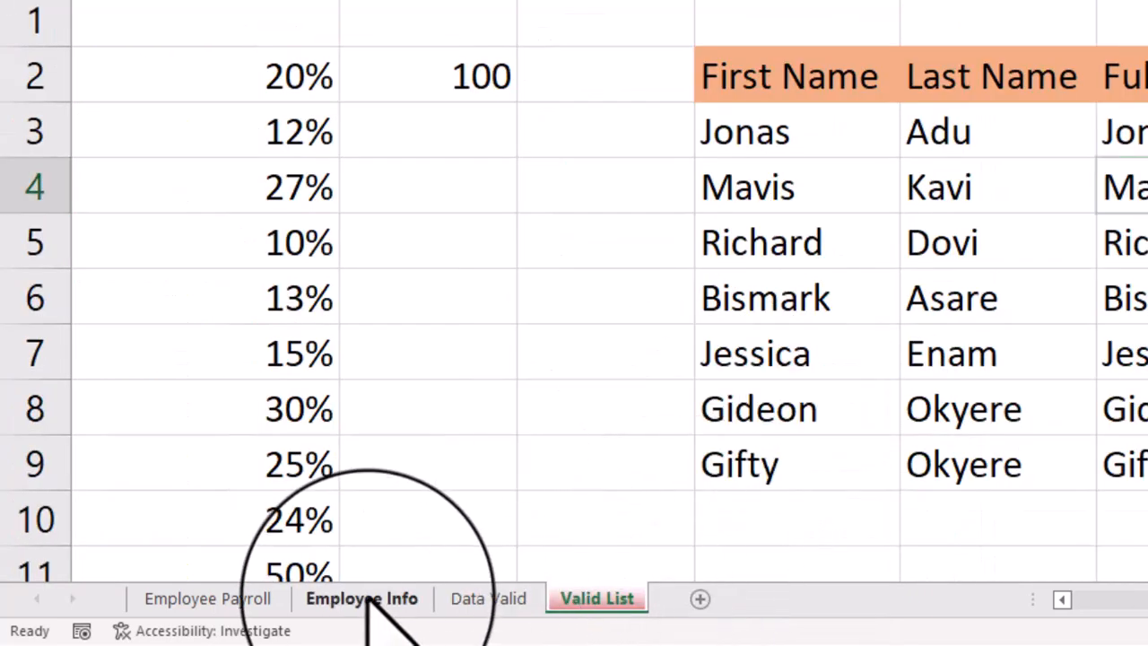
- Set the Employee Info sheet's tab color to standard orange
{"action": "left_click", "coordinate": [362, 598]}
{"action": "right_click", "coordinate": [366, 600]}
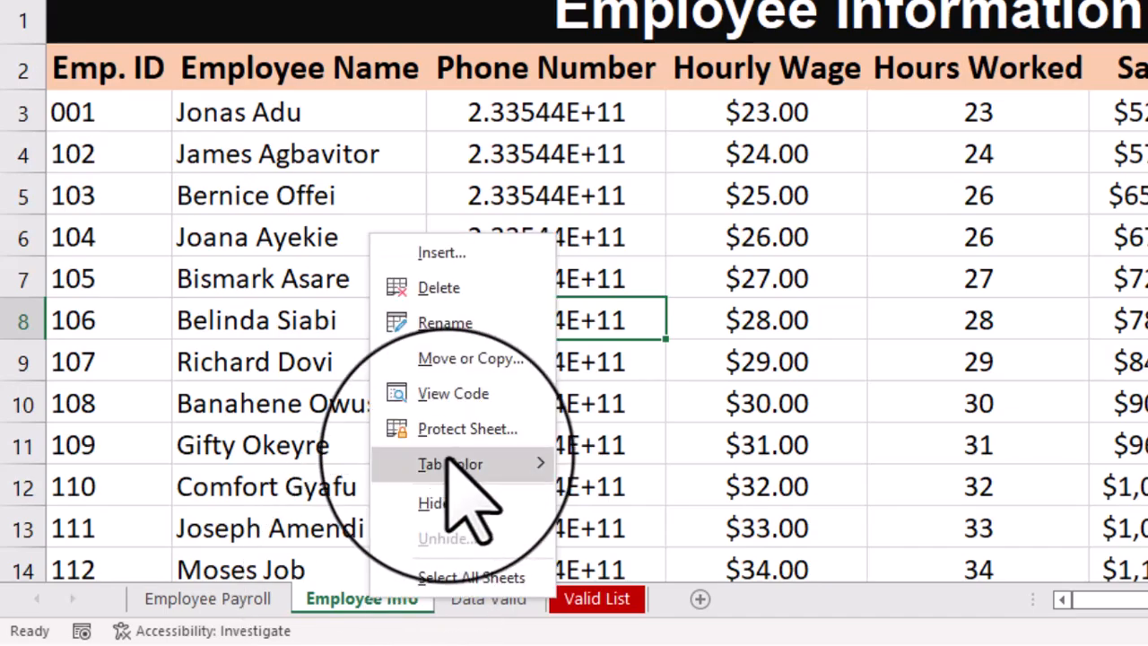
{"action": "mouse_move", "coordinate": [459, 464]}
{"action": "left_click", "coordinate": [610, 538]}
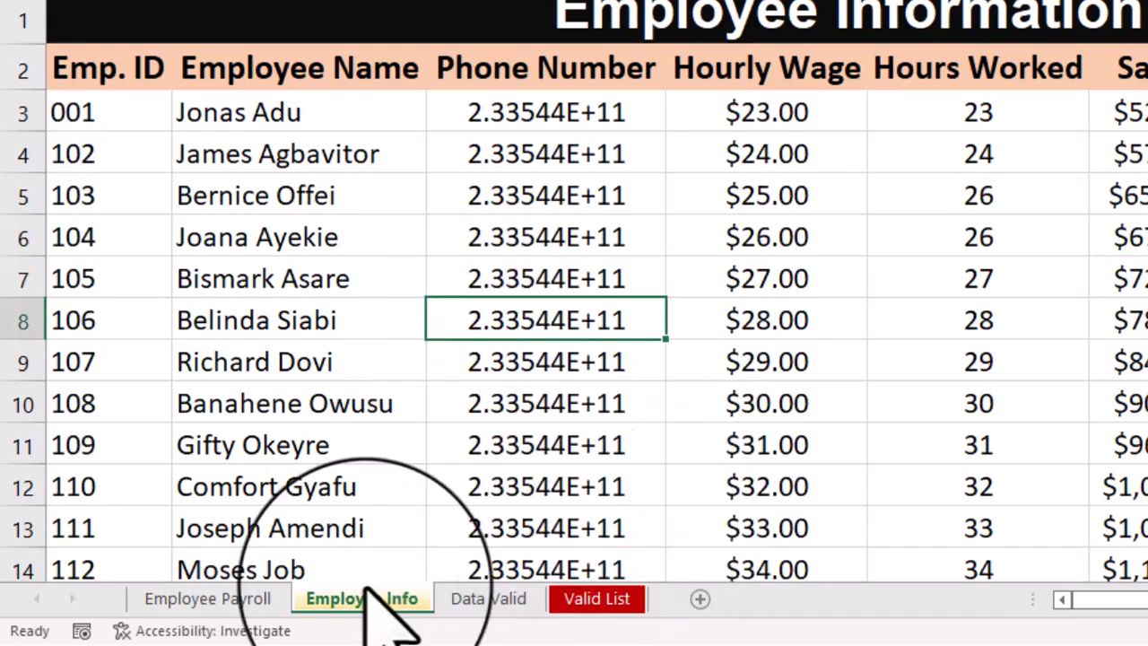
- Set the Employee Payroll sheet's tab color to standard dark blue
{"action": "left_click", "coordinate": [238, 598]}
{"action": "right_click", "coordinate": [260, 600]}
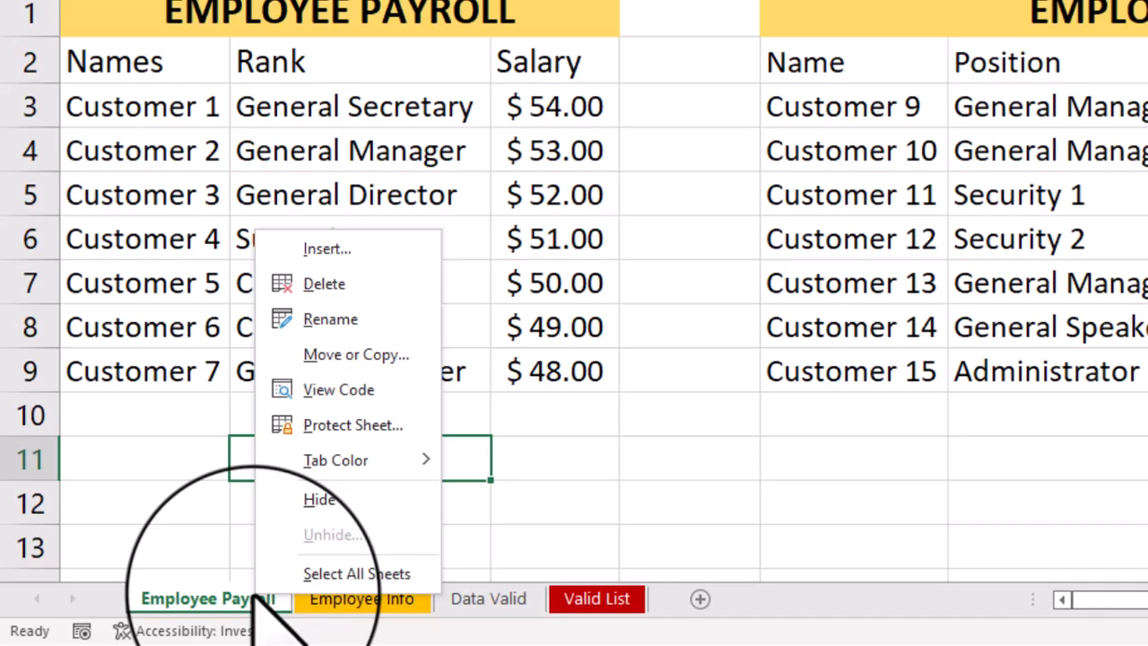
{"action": "mouse_move", "coordinate": [386, 461]}
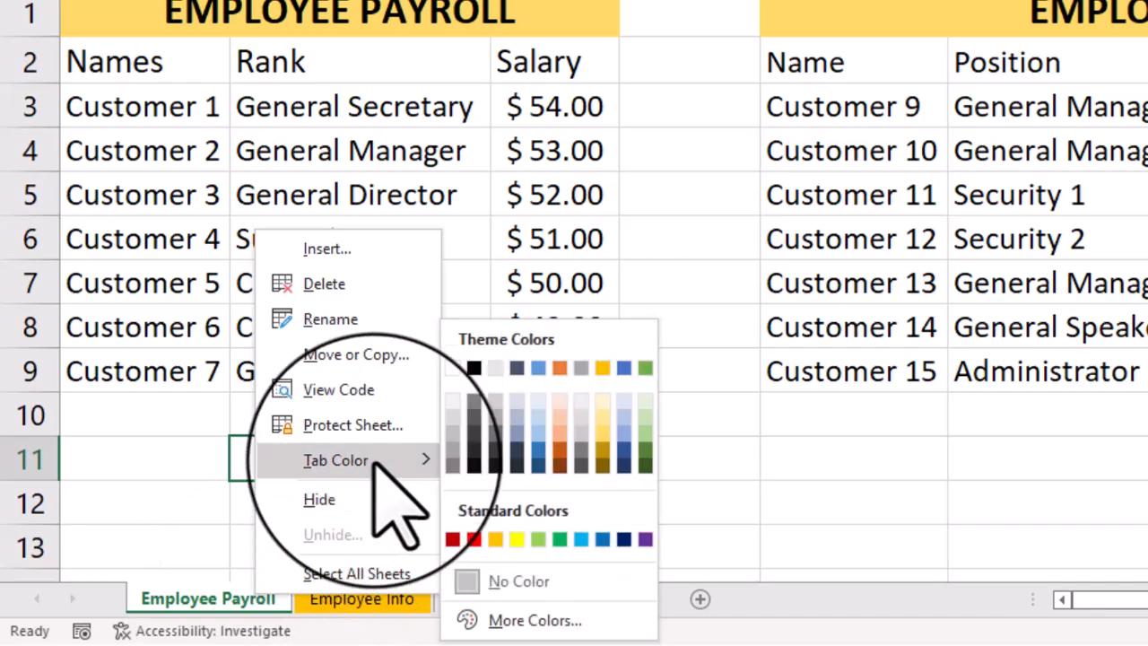
{"action": "left_click", "coordinate": [623, 539]}
- Set the Data Valid sheet's tab color to standard light blue and return to the Valid List sheet
{"action": "left_click", "coordinate": [502, 599]}
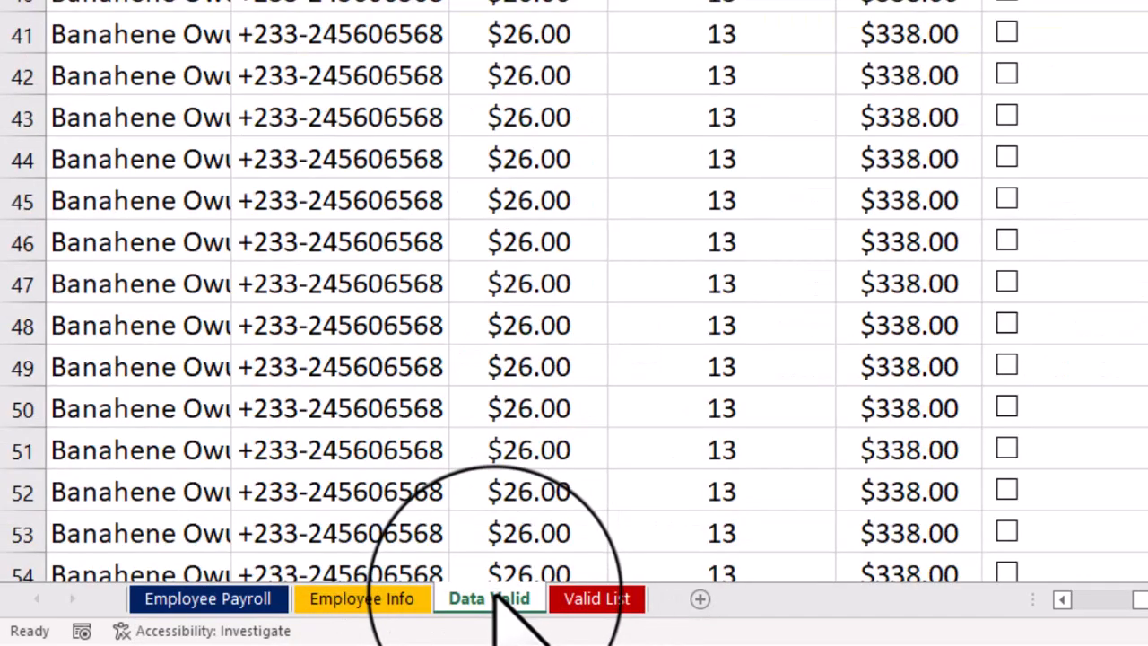
{"action": "right_click", "coordinate": [496, 598]}
{"action": "mouse_move", "coordinate": [603, 461]}
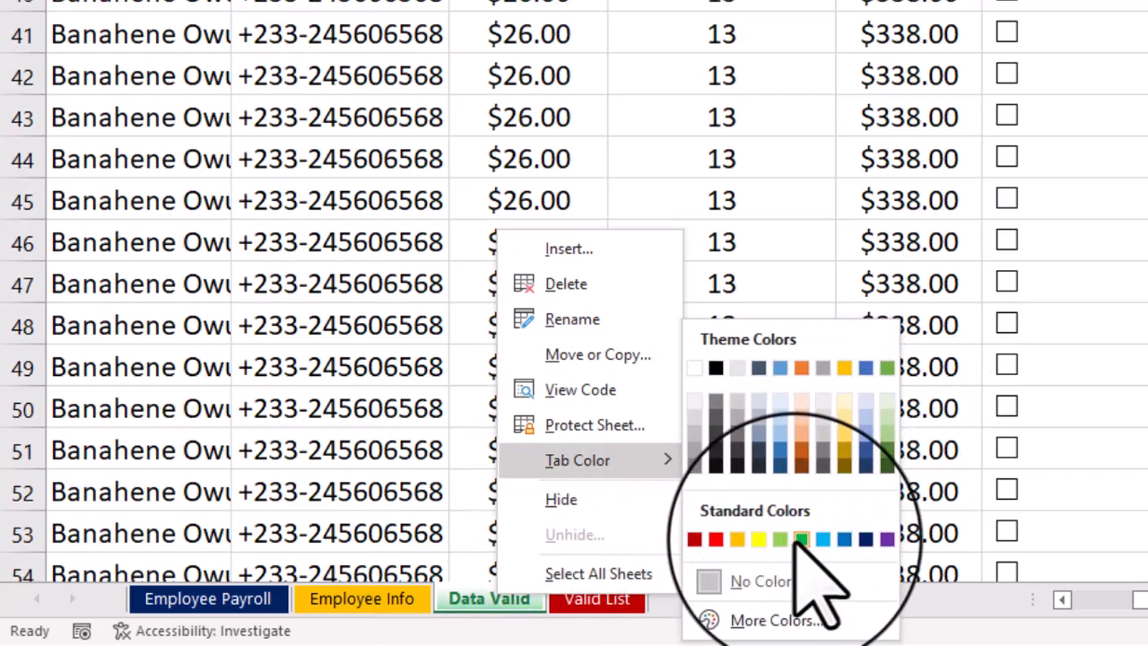
{"action": "left_click", "coordinate": [822, 539]}
{"action": "left_click", "coordinate": [593, 599]}
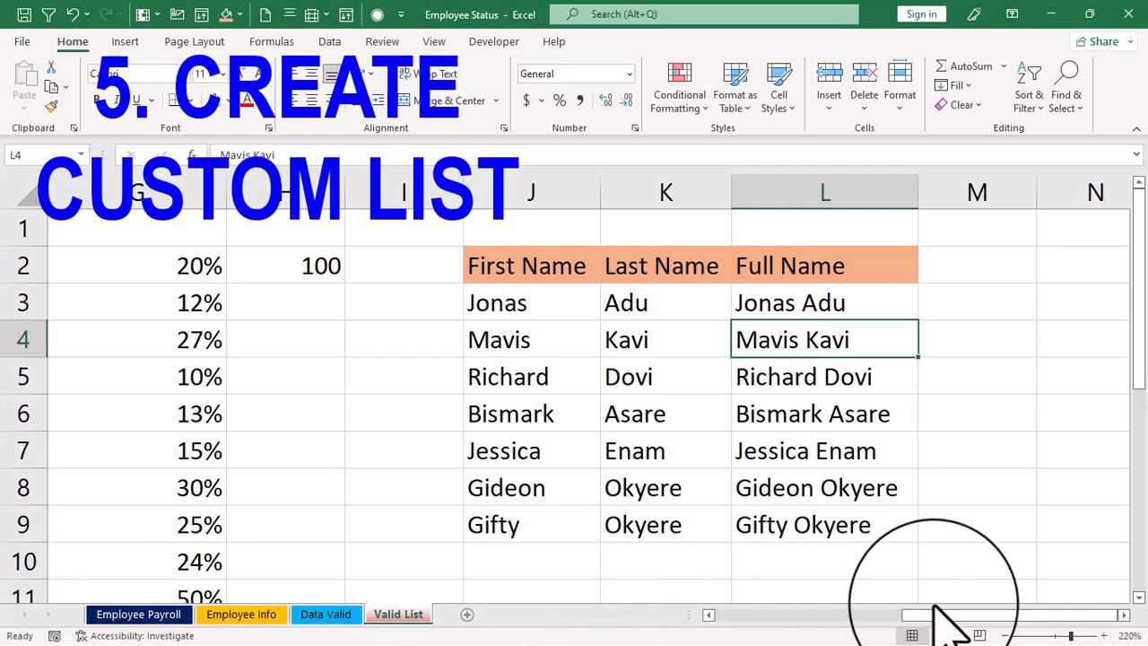
- Fill M2:M6 with the weekday series starting at Monday and autofit the width of column M
{"action": "left_click", "coordinate": [976, 275]}
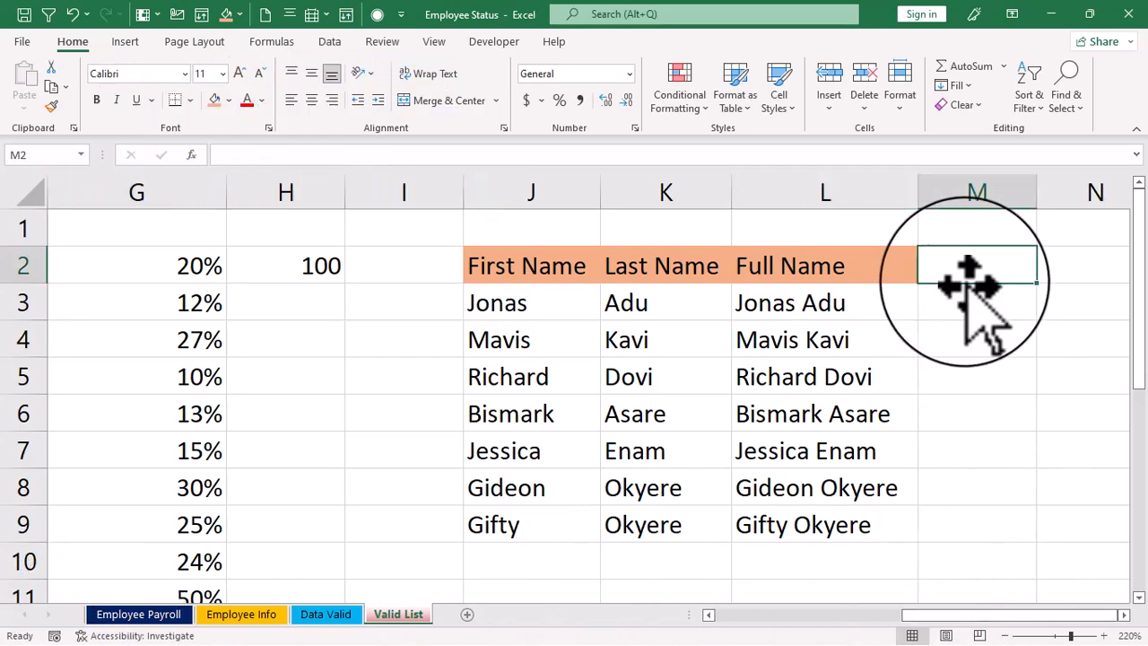
{"action": "type", "text": "monday"}
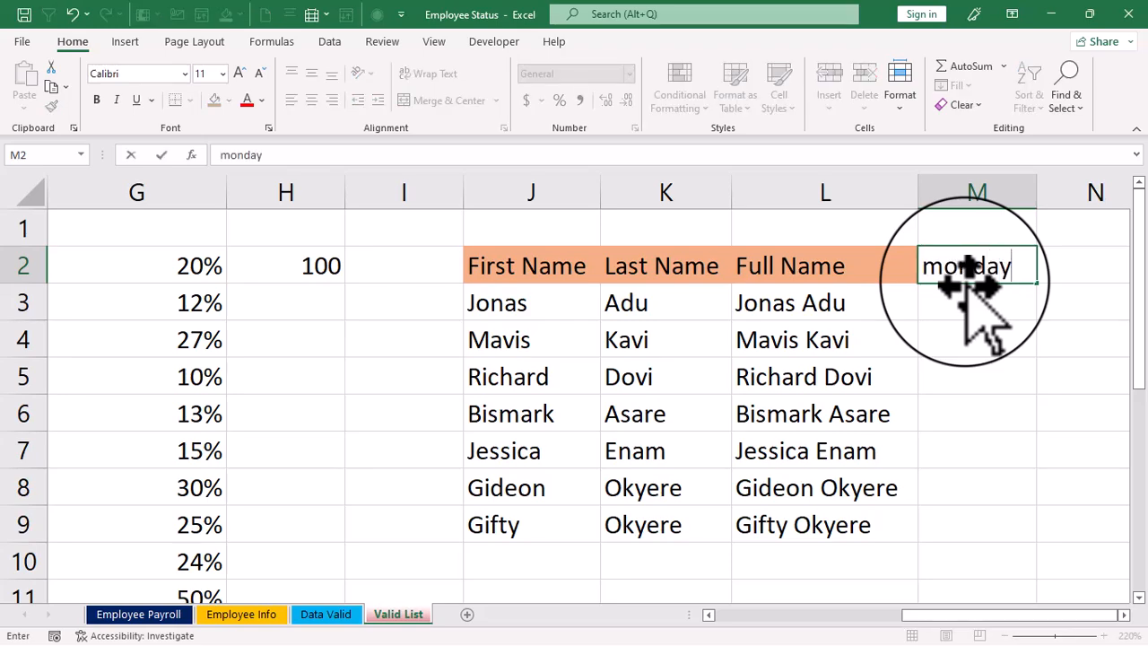
{"action": "key", "text": "Return"}
{"action": "left_click", "coordinate": [982, 274]}
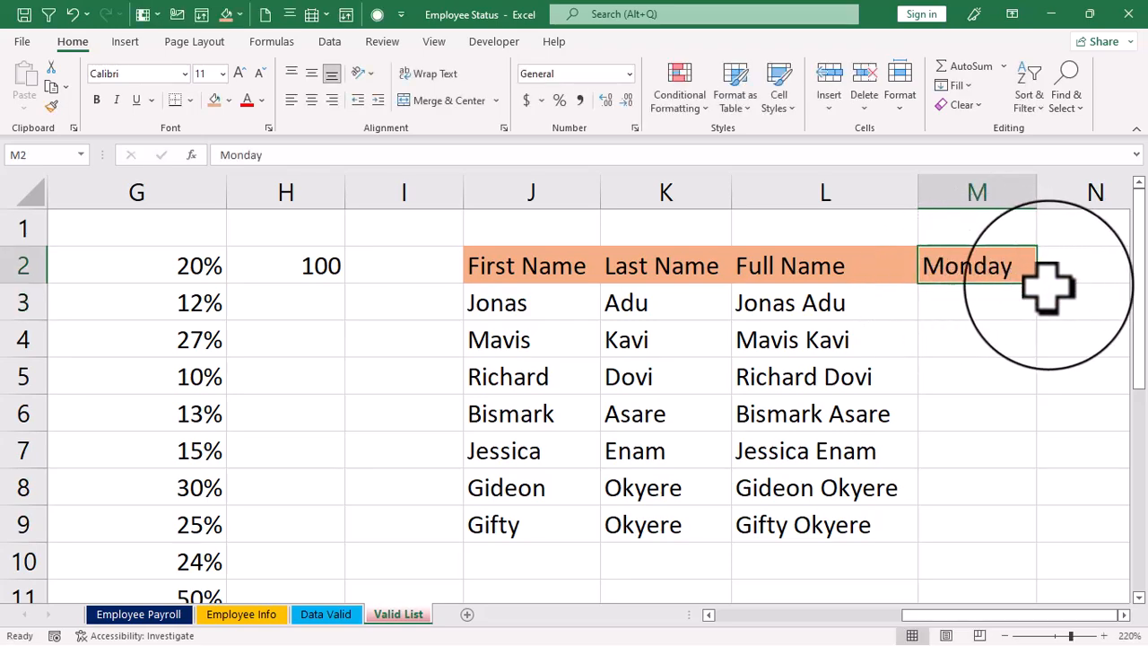
{"action": "left_click_drag", "start_coordinate": [1037, 288], "coordinate": [1046, 440]}
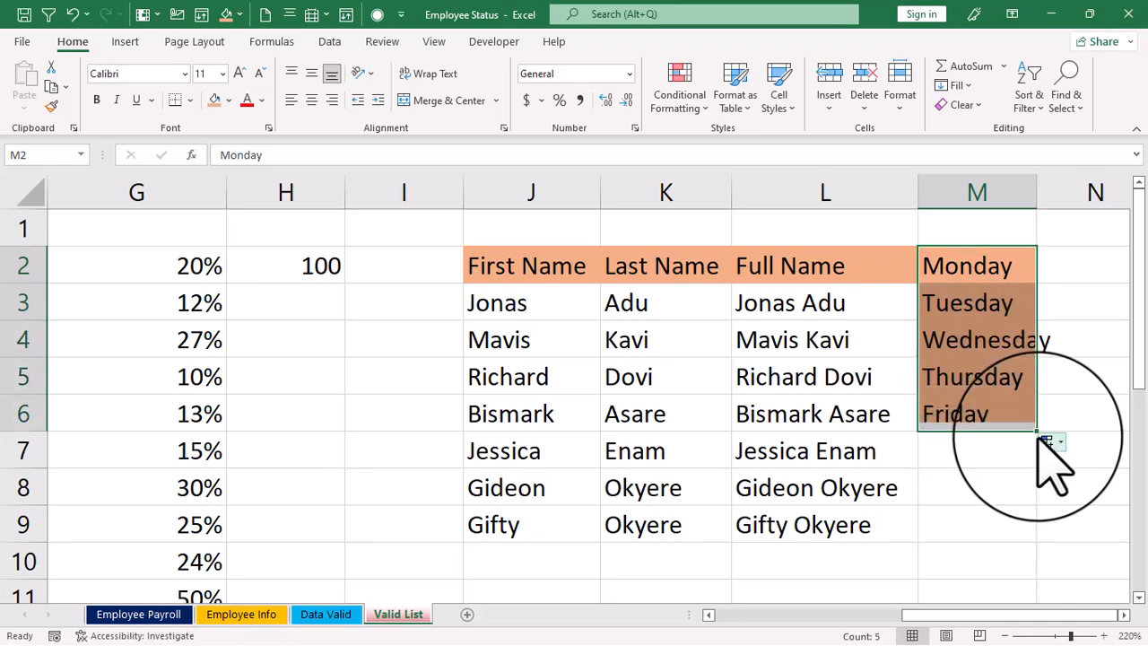
{"action": "double_click", "coordinate": [1038, 193]}
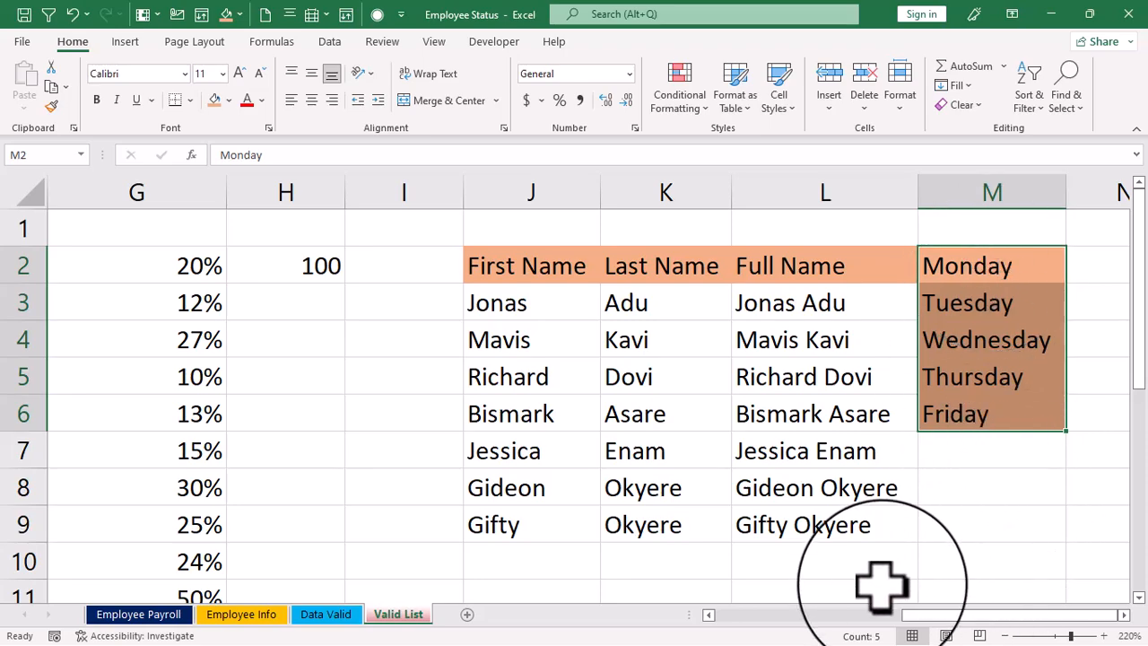
- Select the empty cell O2 and open the custom lists editor from the advanced options
{"action": "scroll", "coordinate": [942, 538], "scroll_direction": "right", "scroll_amount": 2}
{"action": "left_click", "coordinate": [942, 266]}
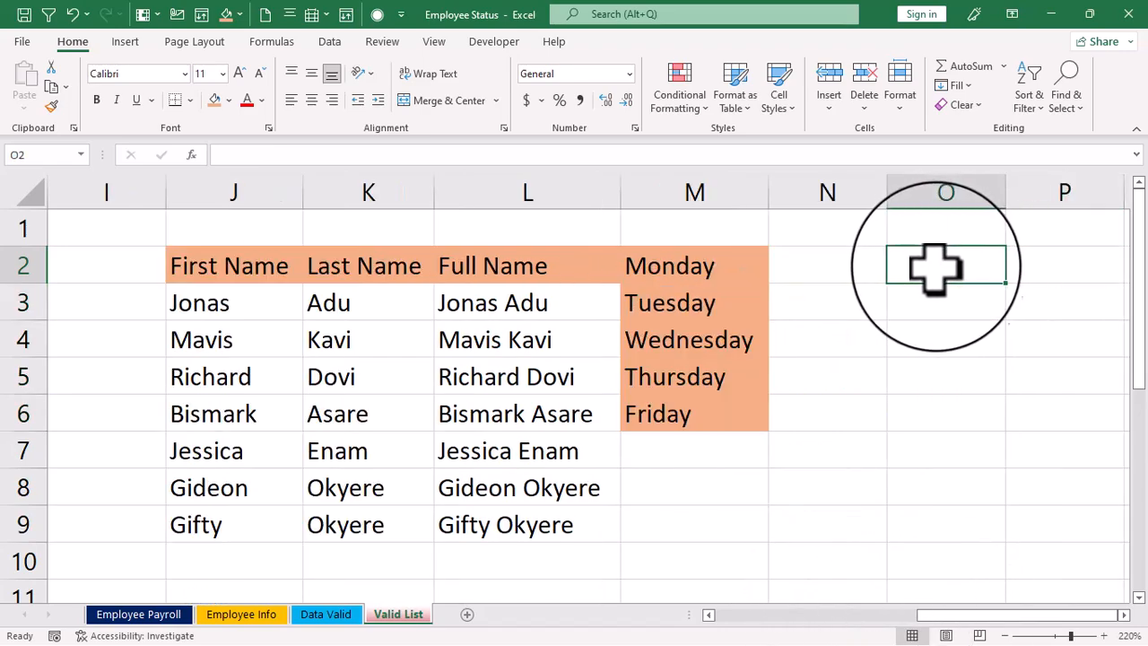
{"action": "left_click", "coordinate": [22, 42]}
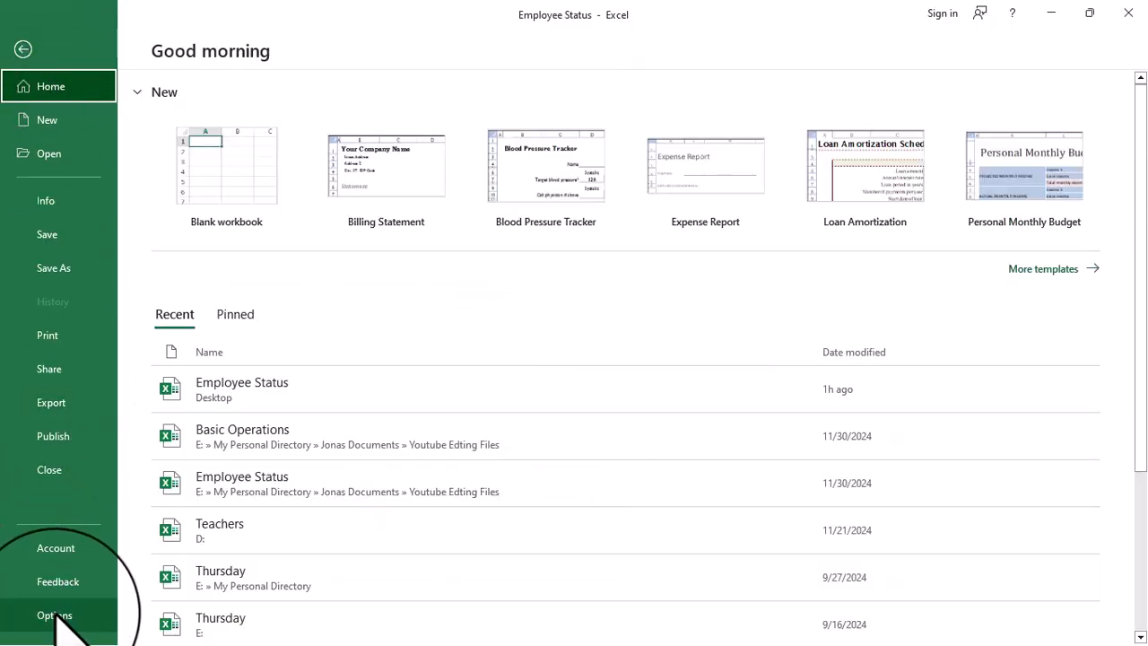
{"action": "left_click", "coordinate": [54, 615]}
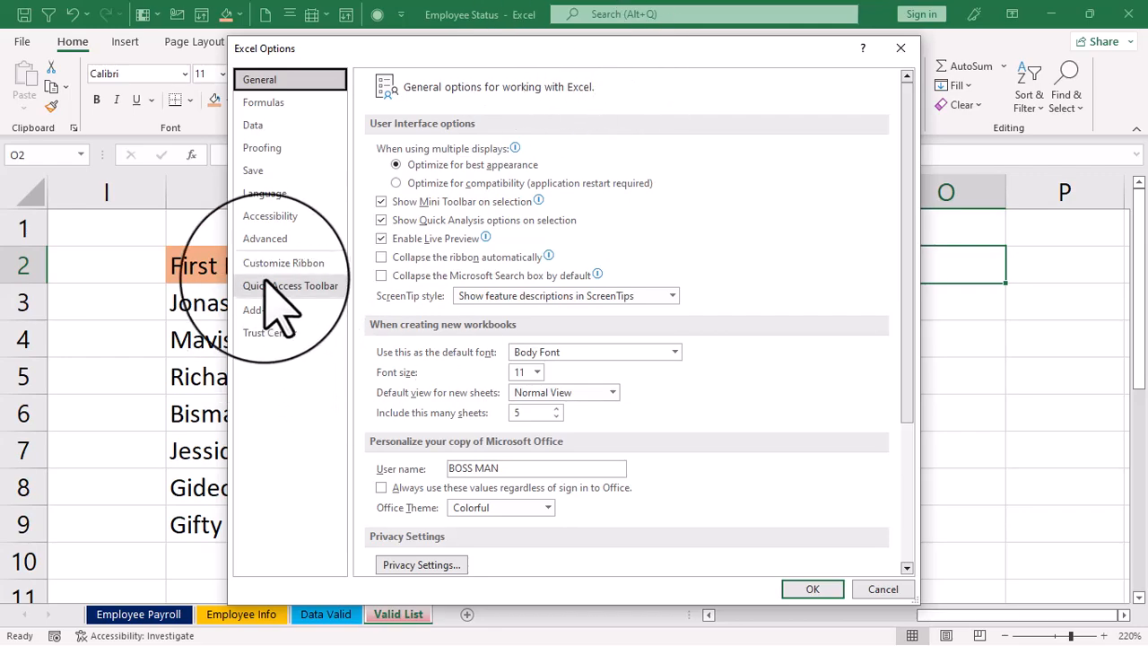
{"action": "left_click", "coordinate": [269, 239]}
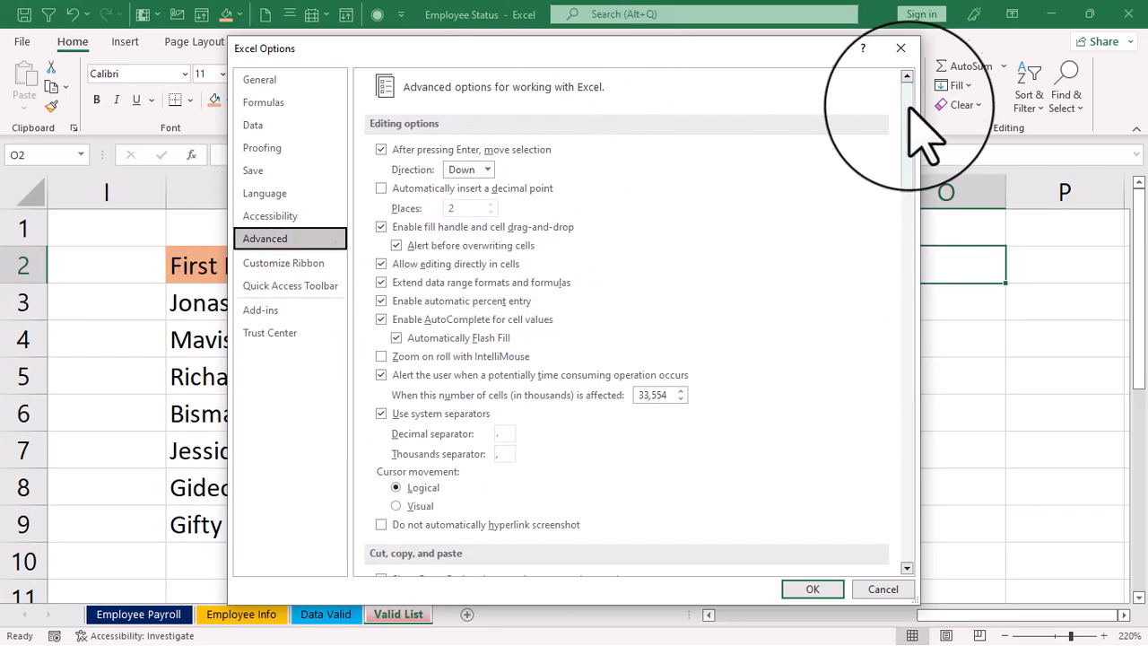
{"action": "left_click_drag", "start_coordinate": [904, 141], "coordinate": [878, 279]}
{"action": "left_click_drag", "start_coordinate": [875, 402], "coordinate": [904, 500]}
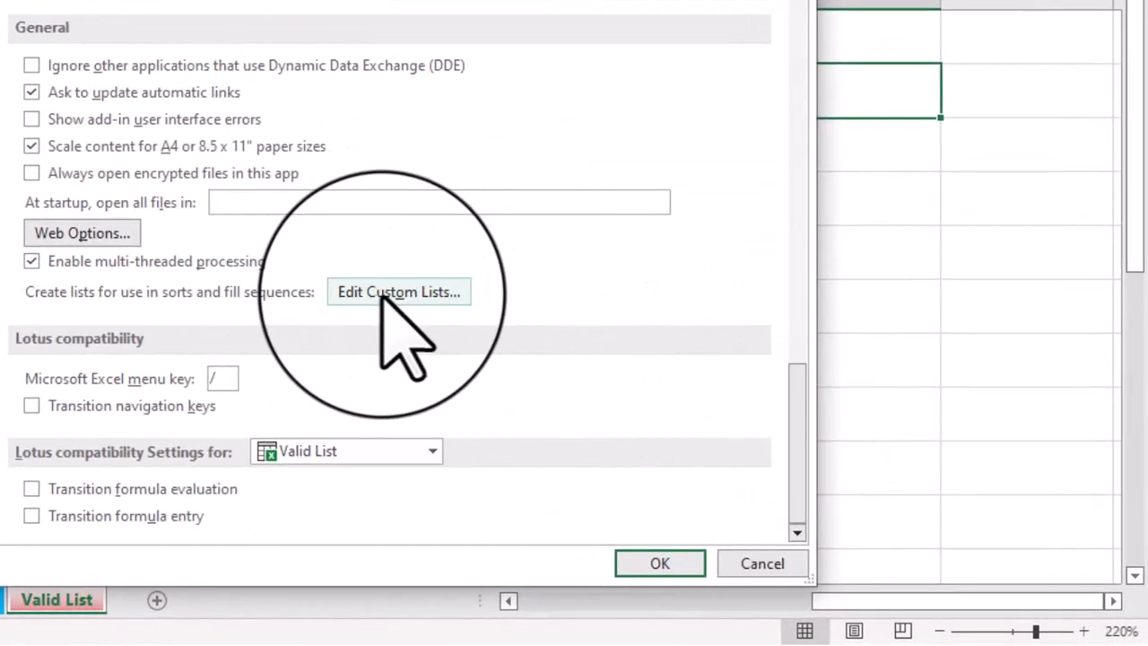
{"action": "left_click", "coordinate": [394, 292]}
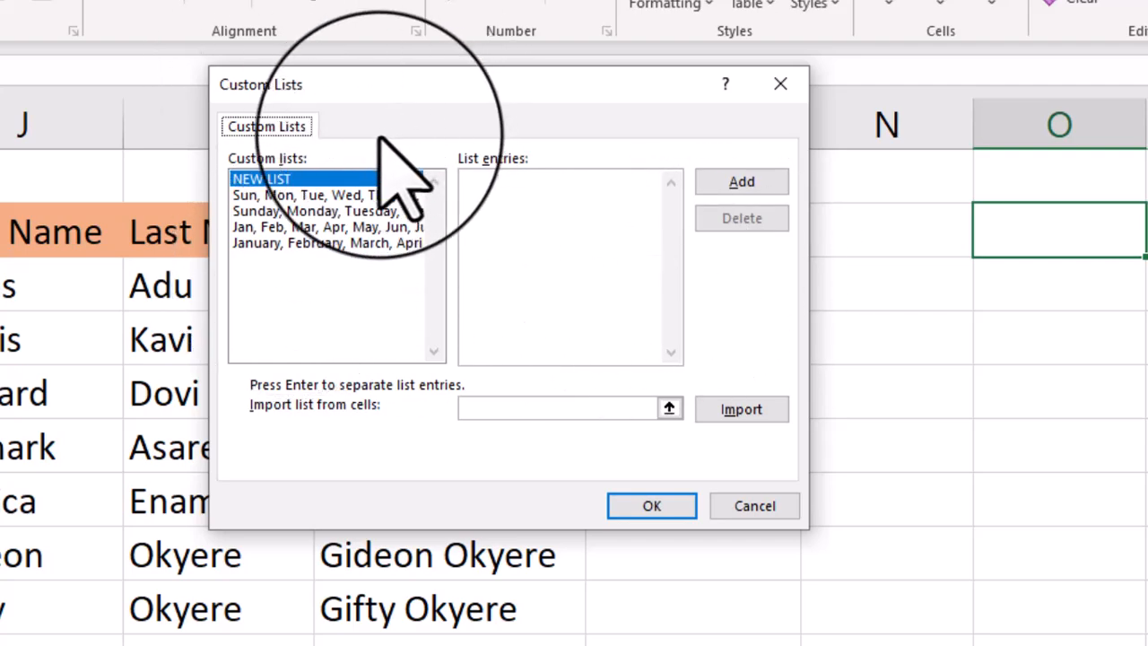
- Create a new custom list of four people's first names and accept the options
{"action": "left_click", "coordinate": [777, 183]}
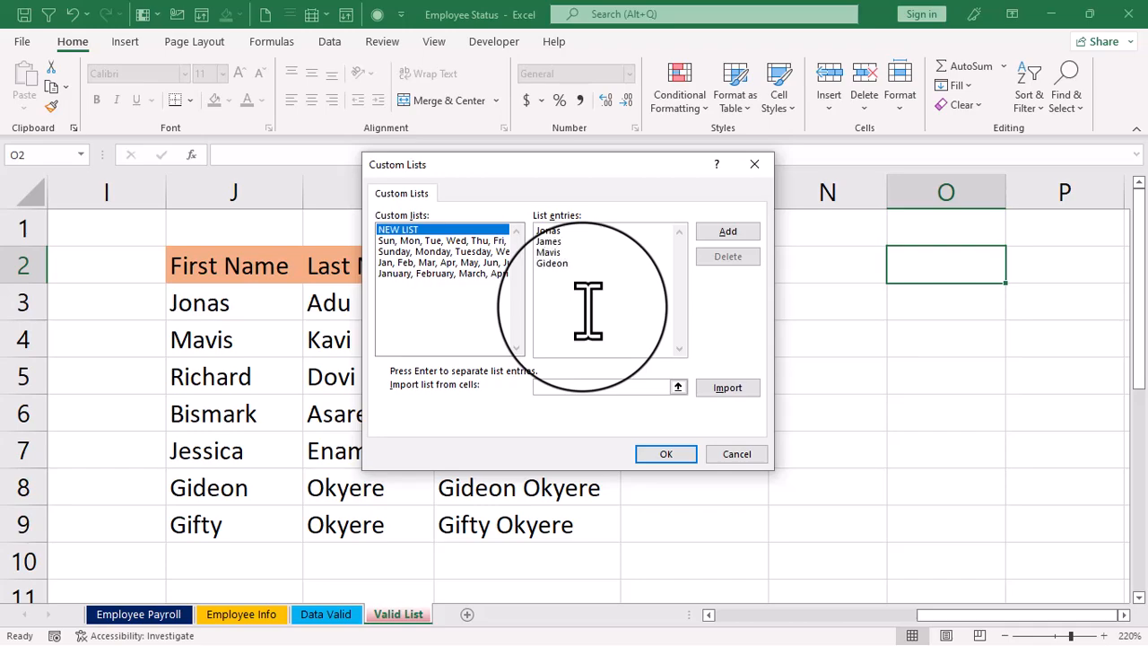
{"action": "left_click", "coordinate": [666, 454]}
{"action": "left_click", "coordinate": [812, 628]}
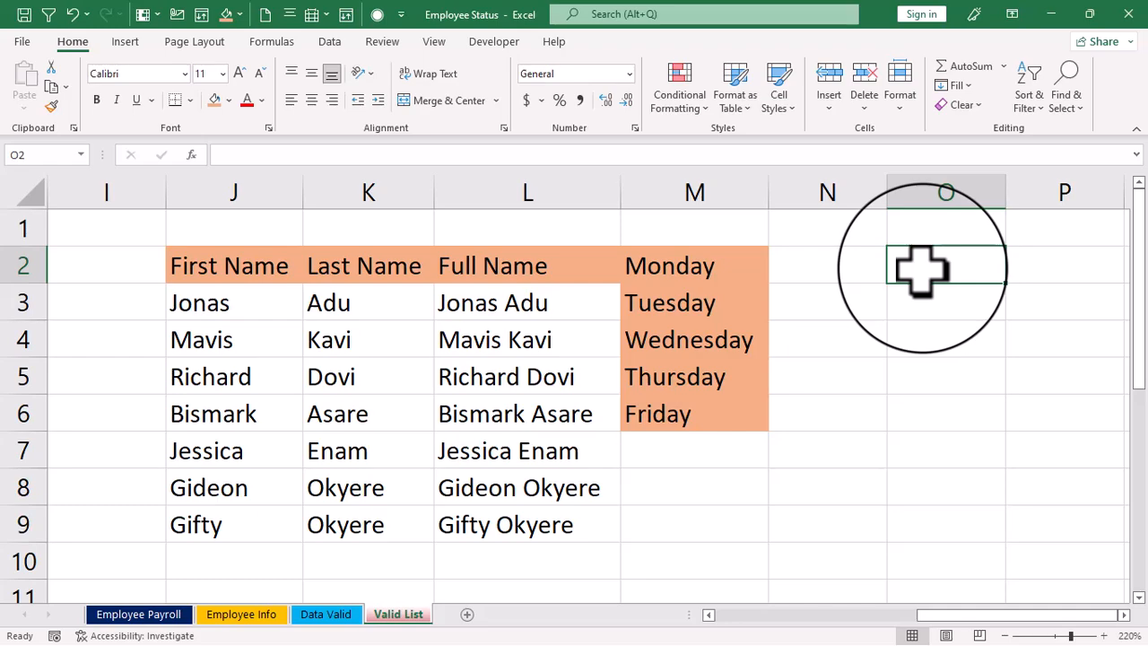
- Enter the custom list's first name in O2 and autofill the remaining names down to O5
{"action": "type", "text": "Jona"}
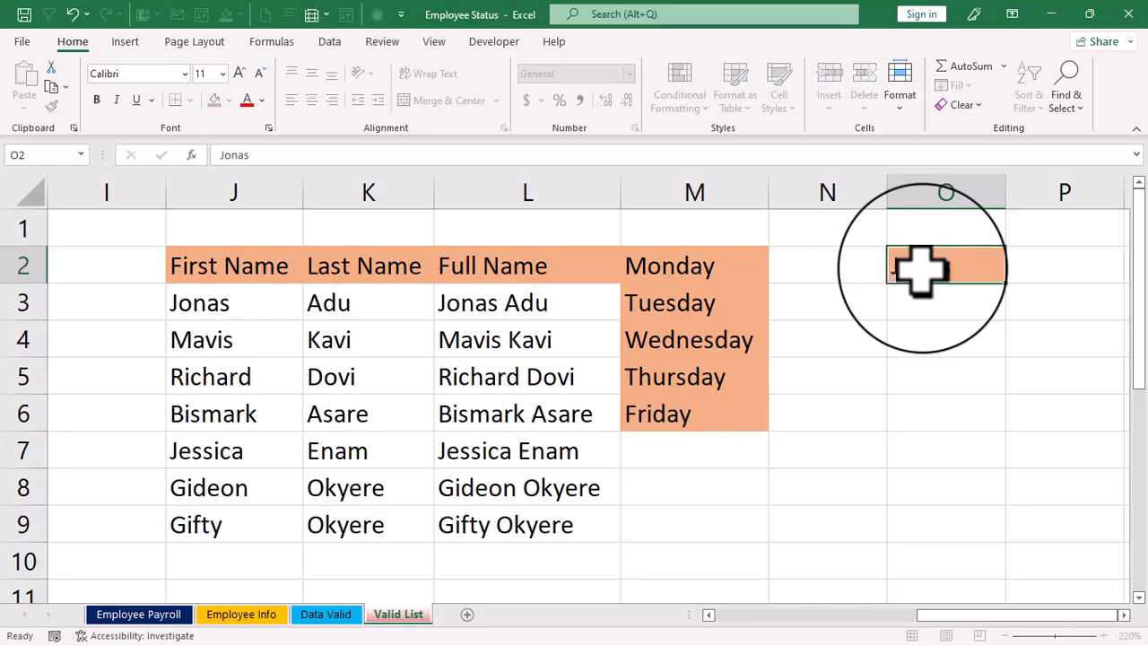
{"action": "type", "text": "s"}
{"action": "key", "text": "Return"}
{"action": "left_click", "coordinate": [933, 265]}
{"action": "left_click_drag", "start_coordinate": [1009, 292], "coordinate": [996, 383]}
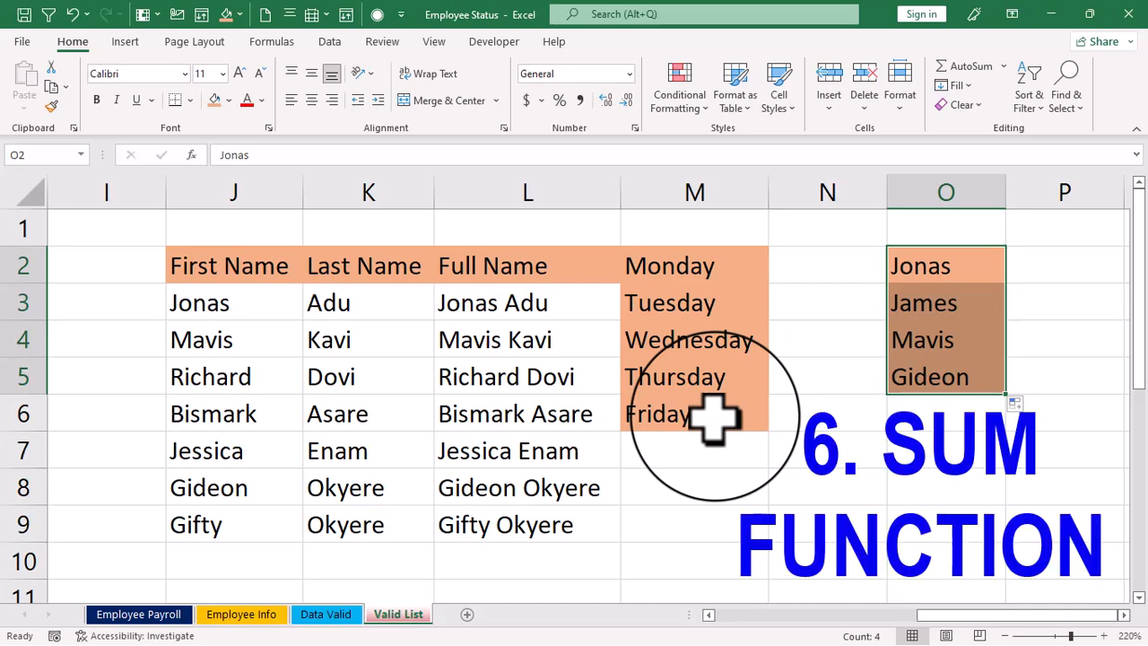
- Total the Amount column in C13 with a SUM formula over C2:C11
{"action": "left_click_drag", "start_coordinate": [1012, 615], "coordinate": [695, 617]}
{"action": "scroll", "coordinate": [458, 385], "scroll_direction": "down", "scroll_amount": 3}
{"action": "scroll", "coordinate": [384, 377], "scroll_direction": "up", "scroll_amount": 3}
{"action": "scroll", "coordinate": [348, 262], "scroll_direction": "down", "scroll_amount": 1}
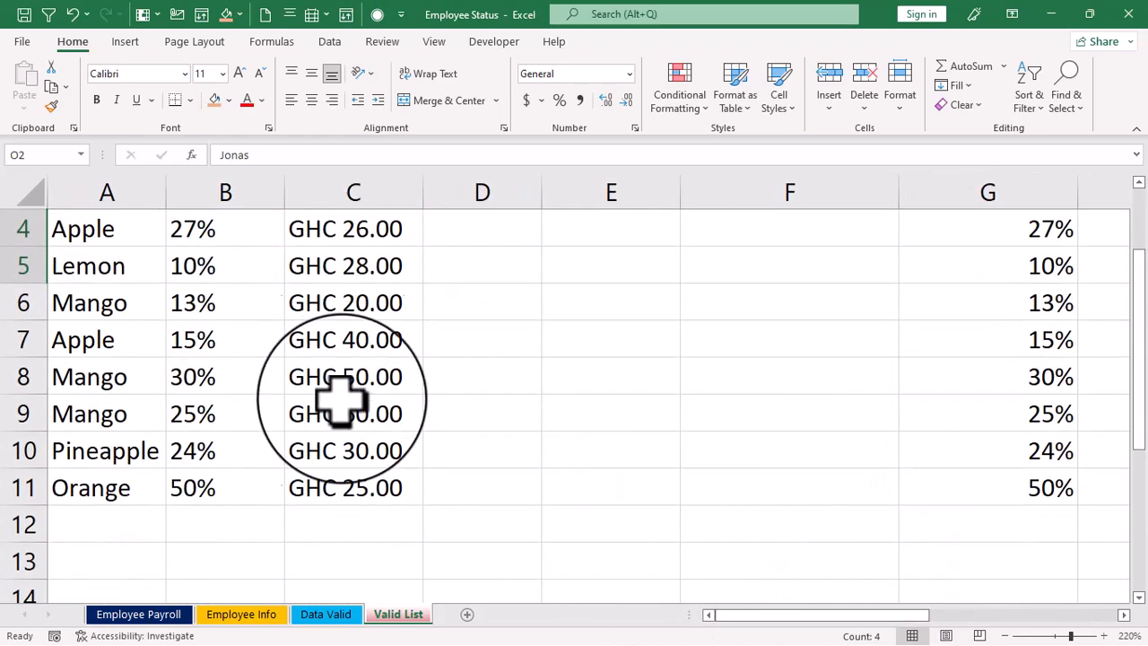
{"action": "scroll", "coordinate": [356, 350], "scroll_direction": "up", "scroll_amount": 1}
{"action": "scroll", "coordinate": [361, 305], "scroll_direction": "down", "scroll_amount": 4}
{"action": "scroll", "coordinate": [374, 385], "scroll_direction": "up", "scroll_amount": 1}
{"action": "scroll", "coordinate": [363, 359], "scroll_direction": "up", "scroll_amount": 1}
{"action": "left_click", "coordinate": [349, 453]}
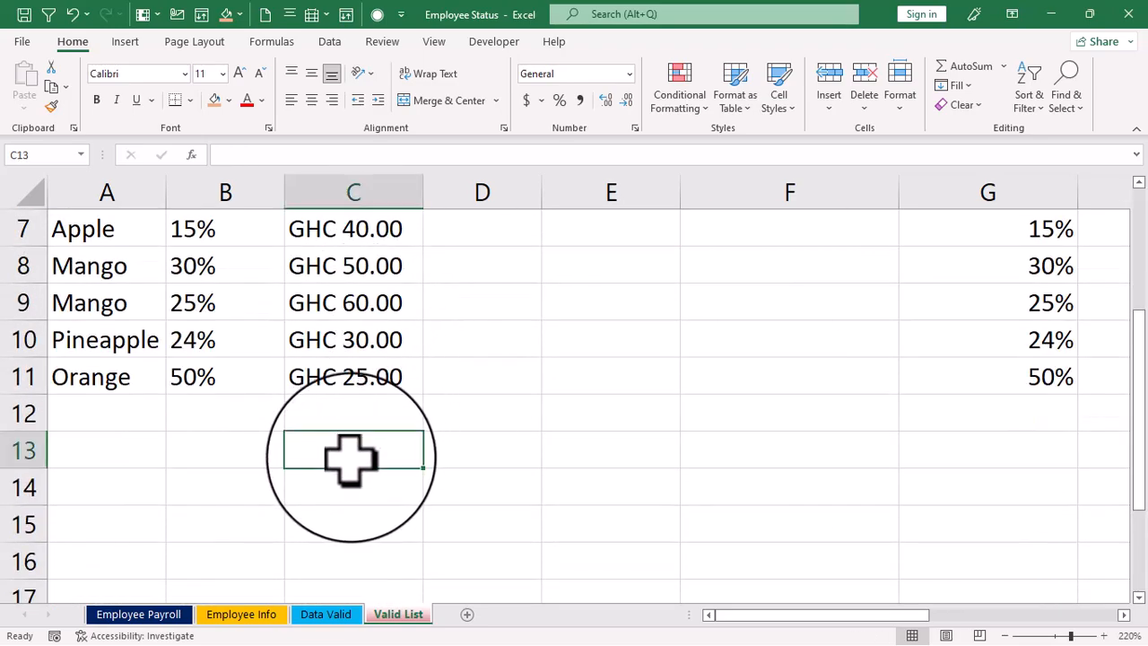
{"action": "type", "text": "=su"}
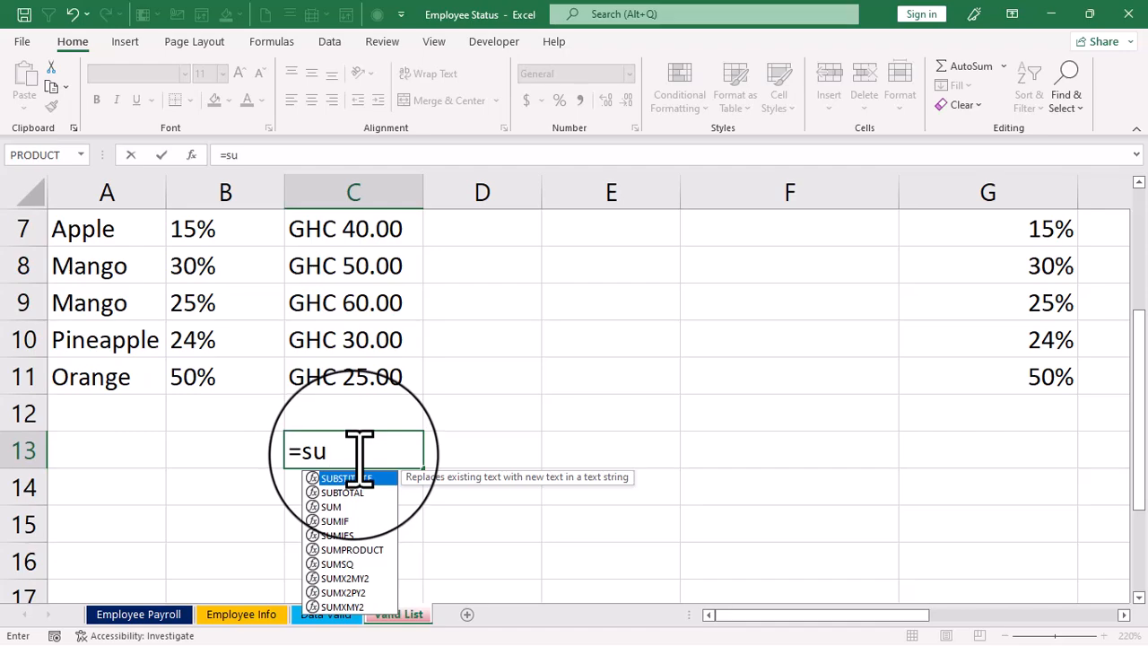
{"action": "double_click", "coordinate": [332, 508]}
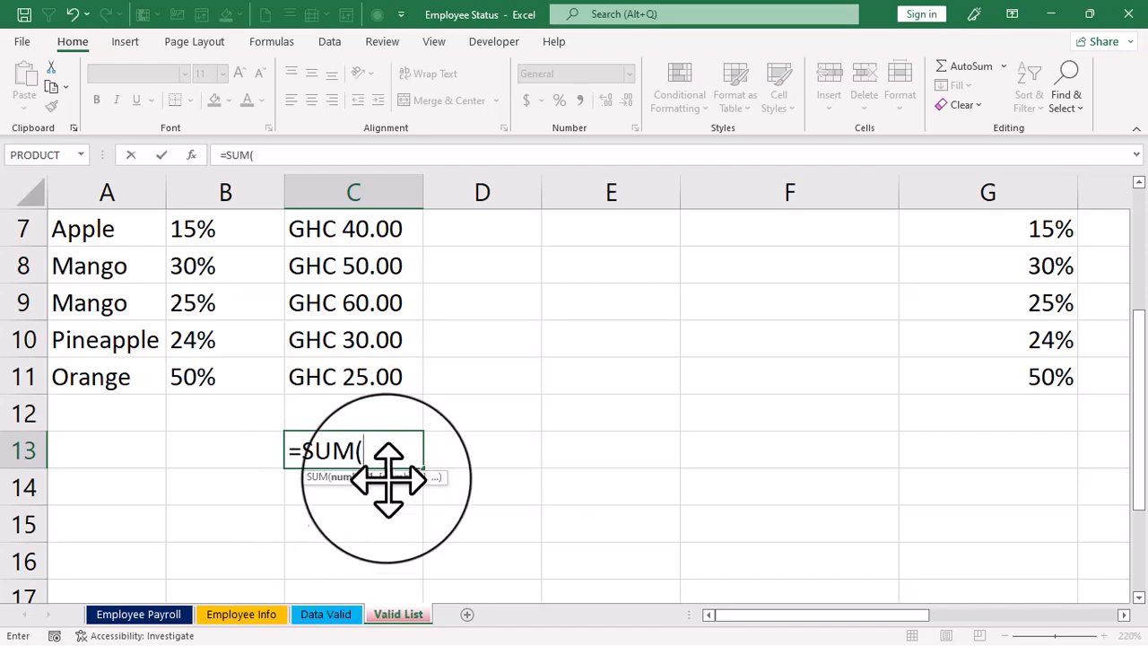
{"action": "scroll", "coordinate": [393, 467], "scroll_direction": "up", "scroll_amount": 2}
{"action": "left_click_drag", "start_coordinate": [341, 286], "coordinate": [359, 566]}
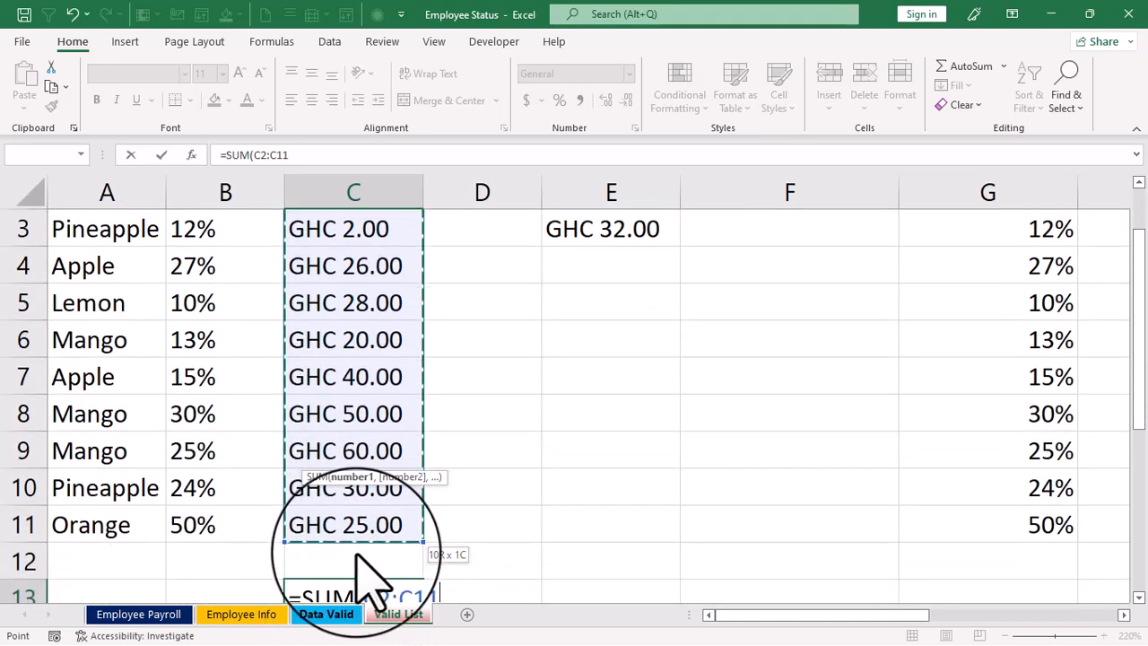
{"action": "left_click_drag", "start_coordinate": [354, 525], "coordinate": [355, 524]}
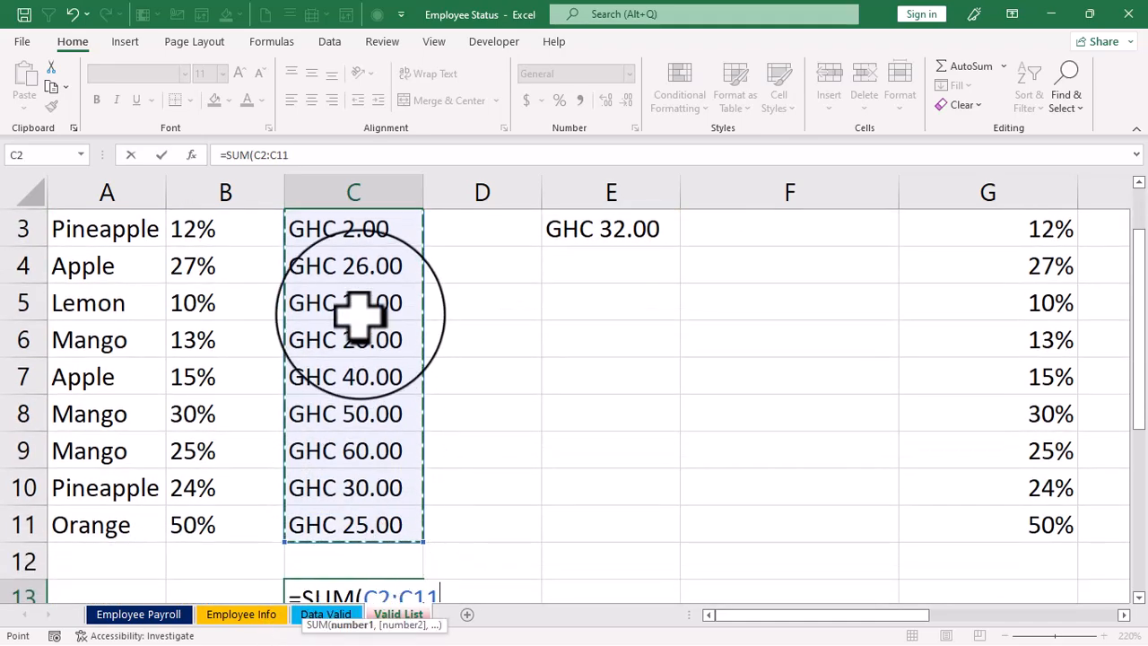
{"action": "scroll", "coordinate": [359, 313], "scroll_direction": "down", "scroll_amount": 1}
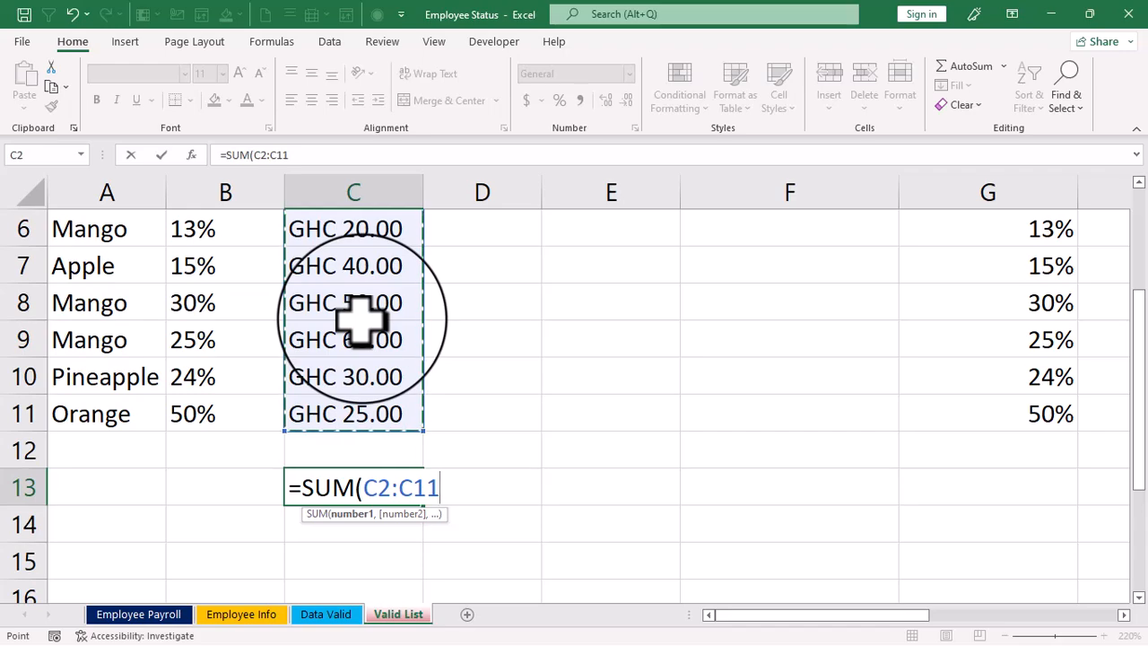
{"action": "key", "text": "Return"}
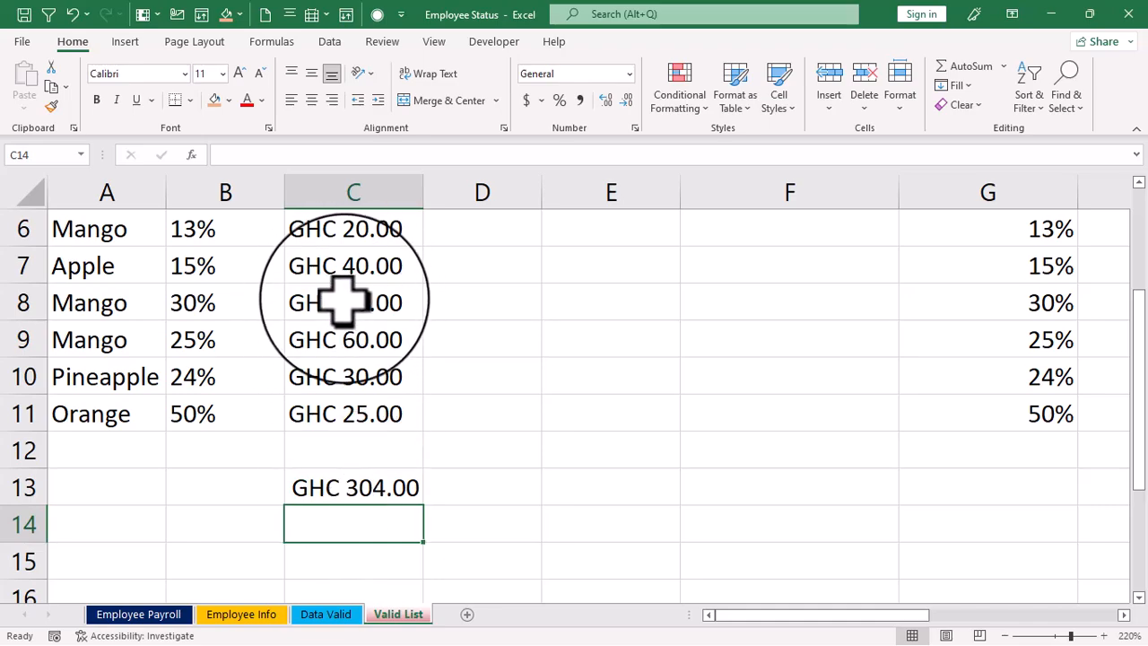
- Clear the total in C13 and insert an AutoSum formula there, shortening its range to exclude the blank cell C12
{"action": "left_click", "coordinate": [356, 487]}
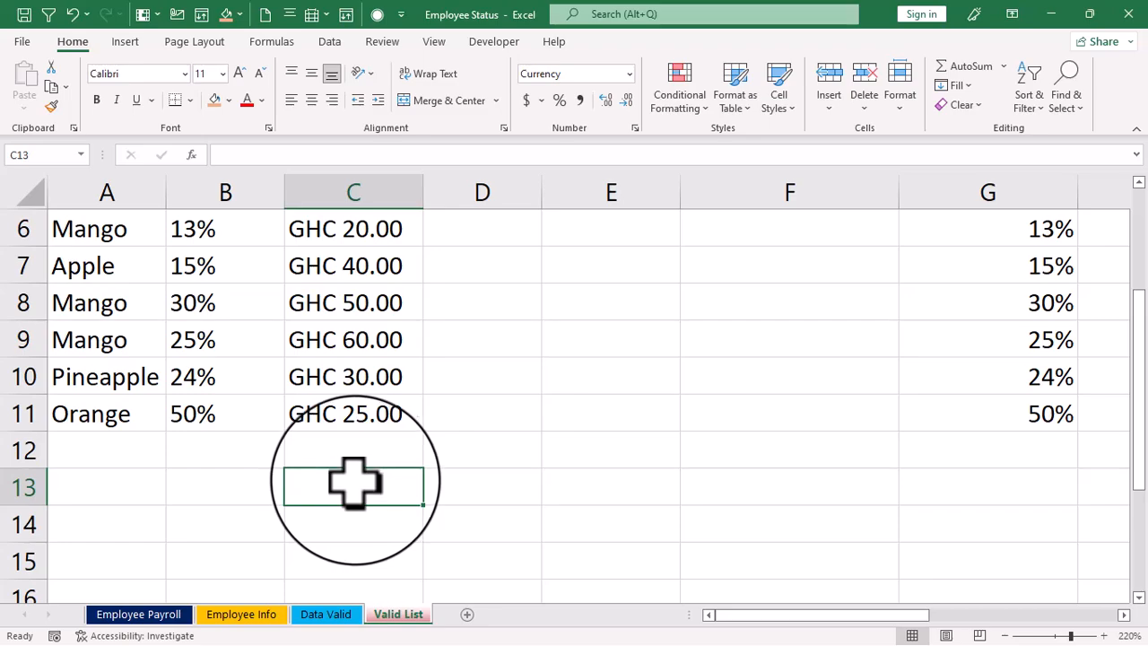
{"action": "scroll", "coordinate": [359, 449], "scroll_direction": "up", "scroll_amount": 2}
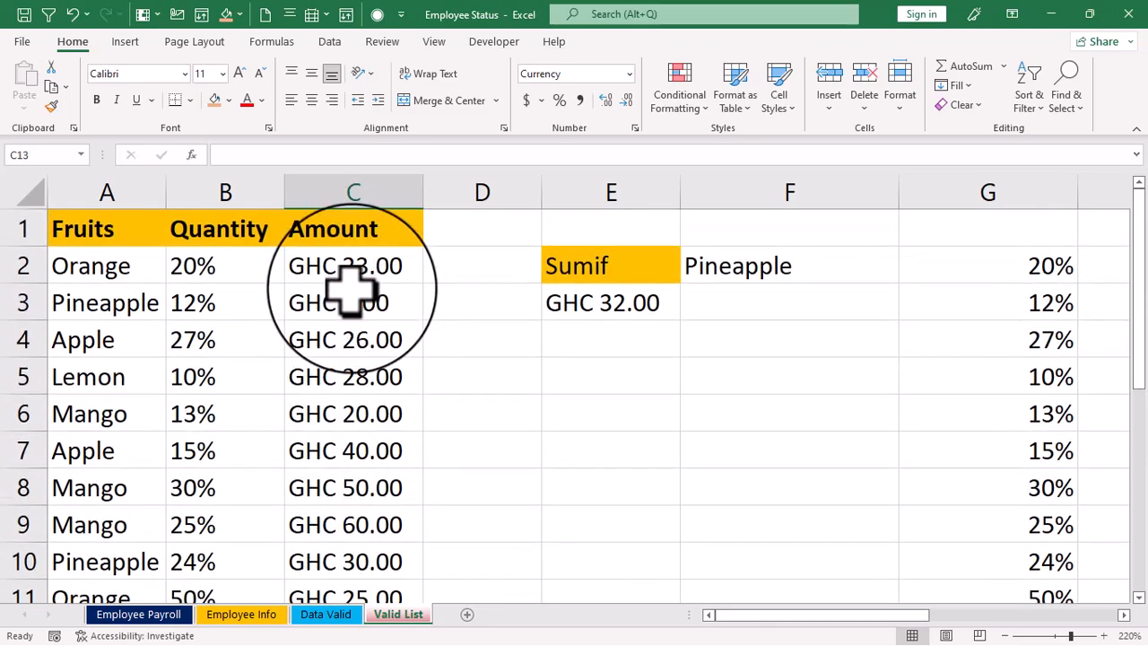
{"action": "scroll", "coordinate": [352, 289], "scroll_direction": "down", "scroll_amount": 3}
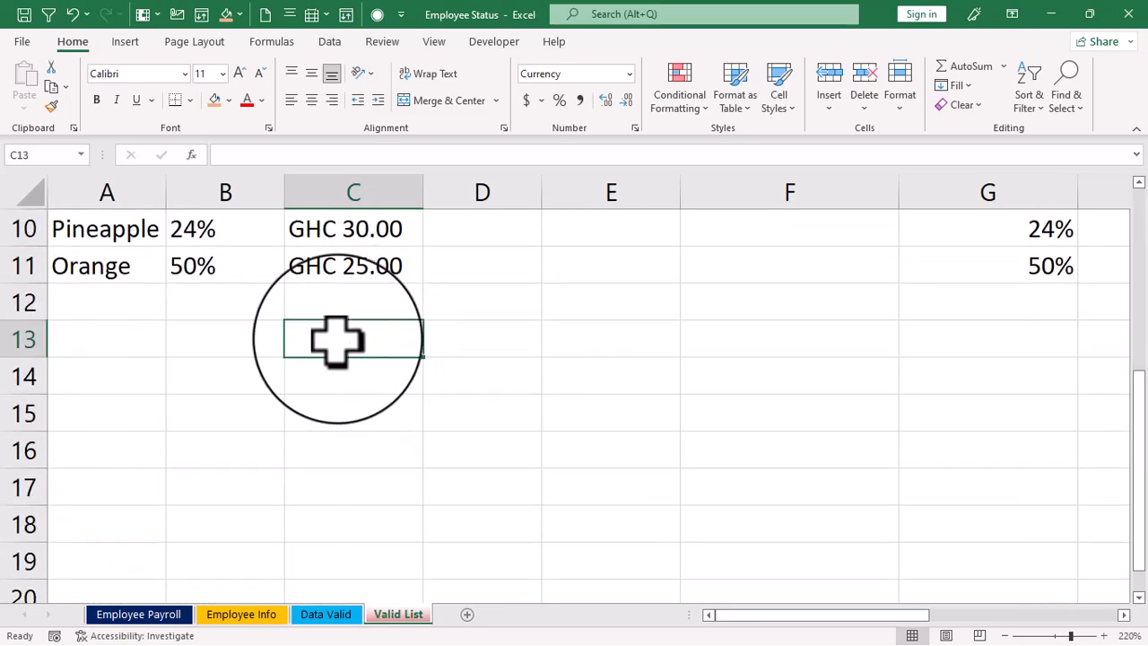
{"action": "key", "text": "alt+equal"}
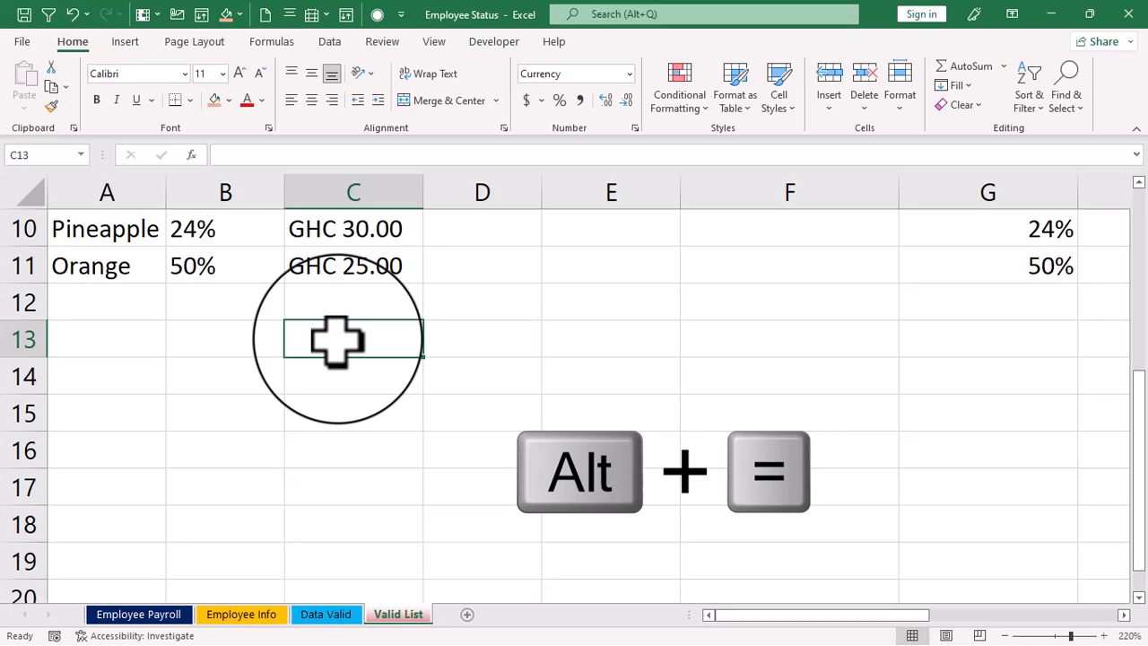
{"action": "scroll", "coordinate": [348, 359], "scroll_direction": "up", "scroll_amount": 4}
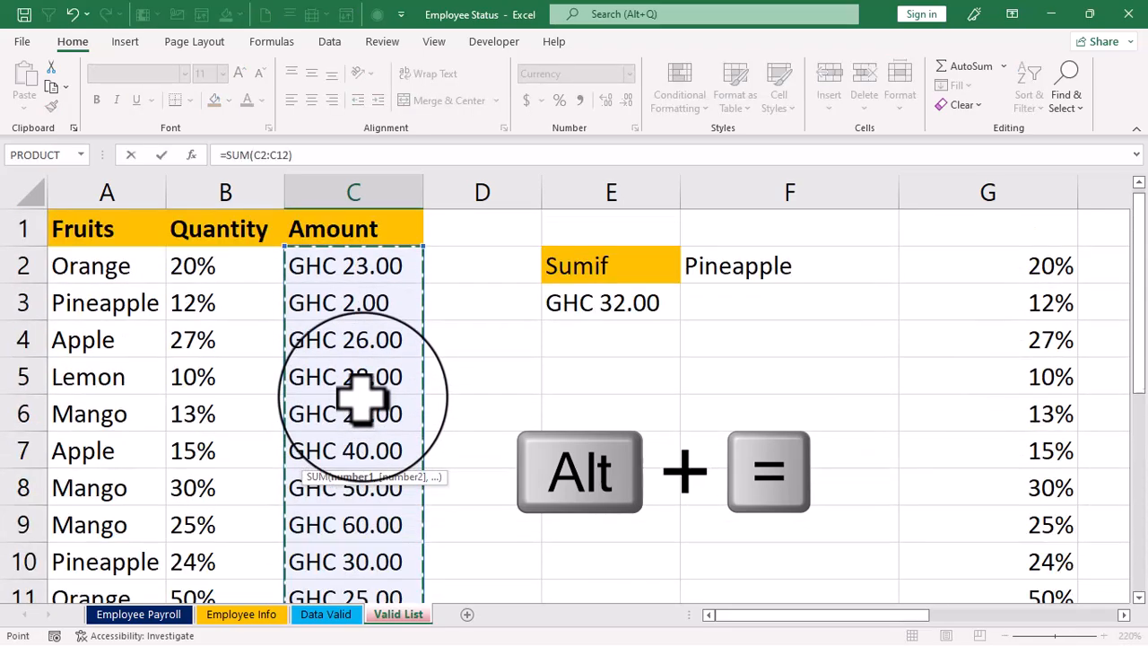
{"action": "scroll", "coordinate": [339, 359], "scroll_direction": "down", "scroll_amount": 2}
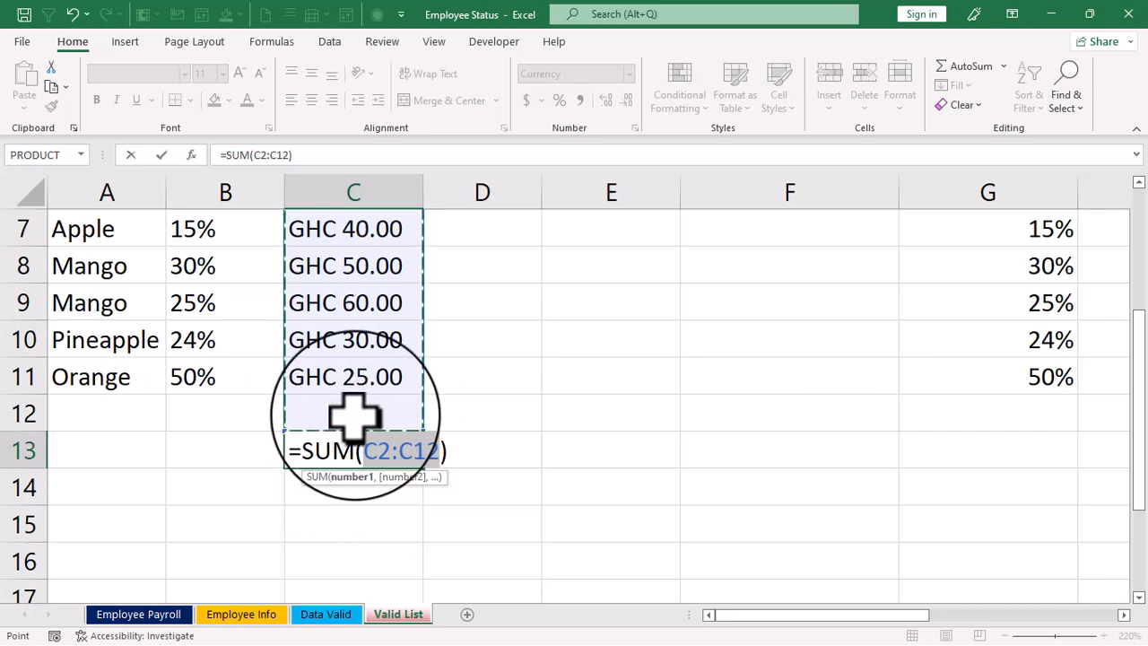
{"action": "key", "text": "shift+Up"}
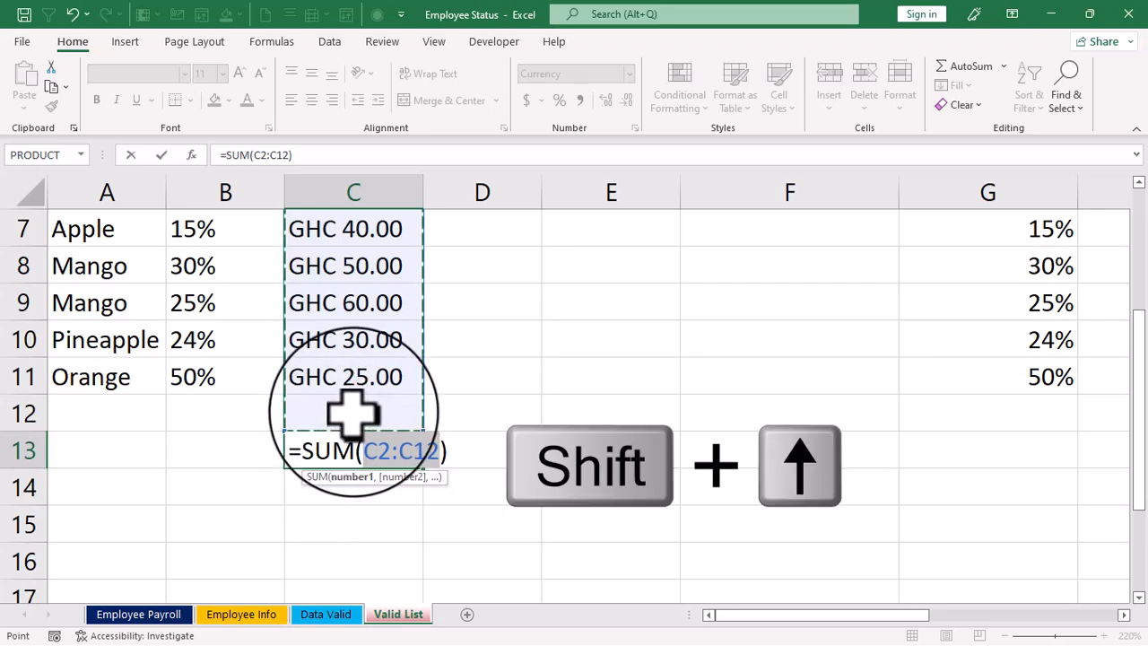
{"action": "key", "text": "Return"}
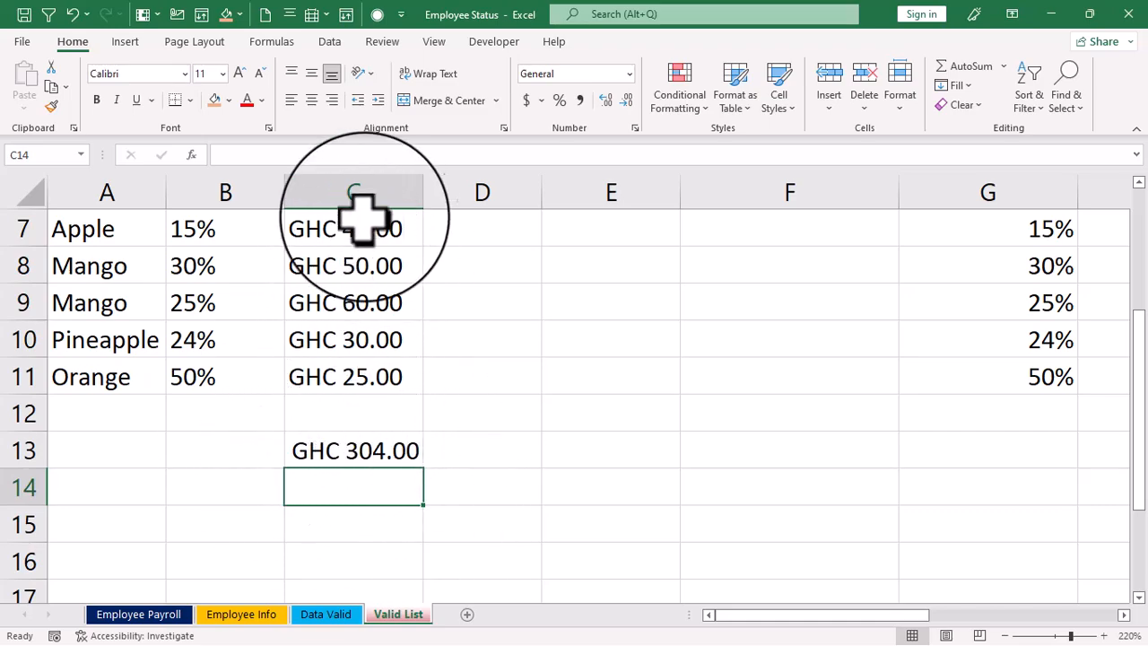
- Insert the AutoSum formula in C13 anew and reselect C2:C11 as its range
{"action": "left_click", "coordinate": [346, 449]}
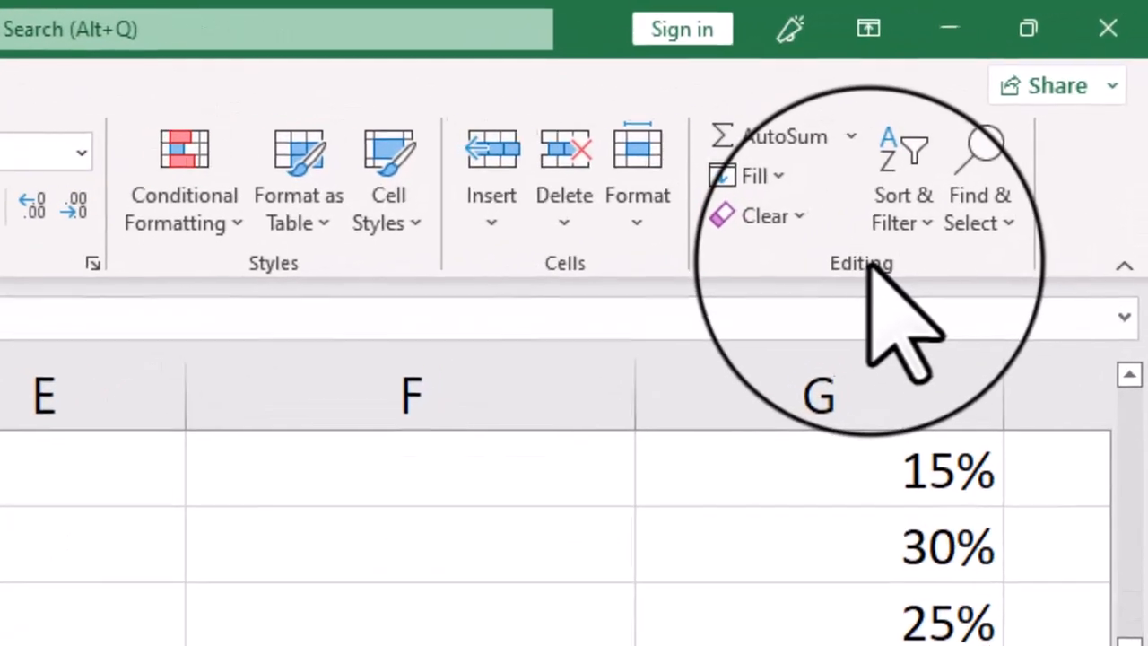
{"action": "left_click", "coordinate": [792, 144]}
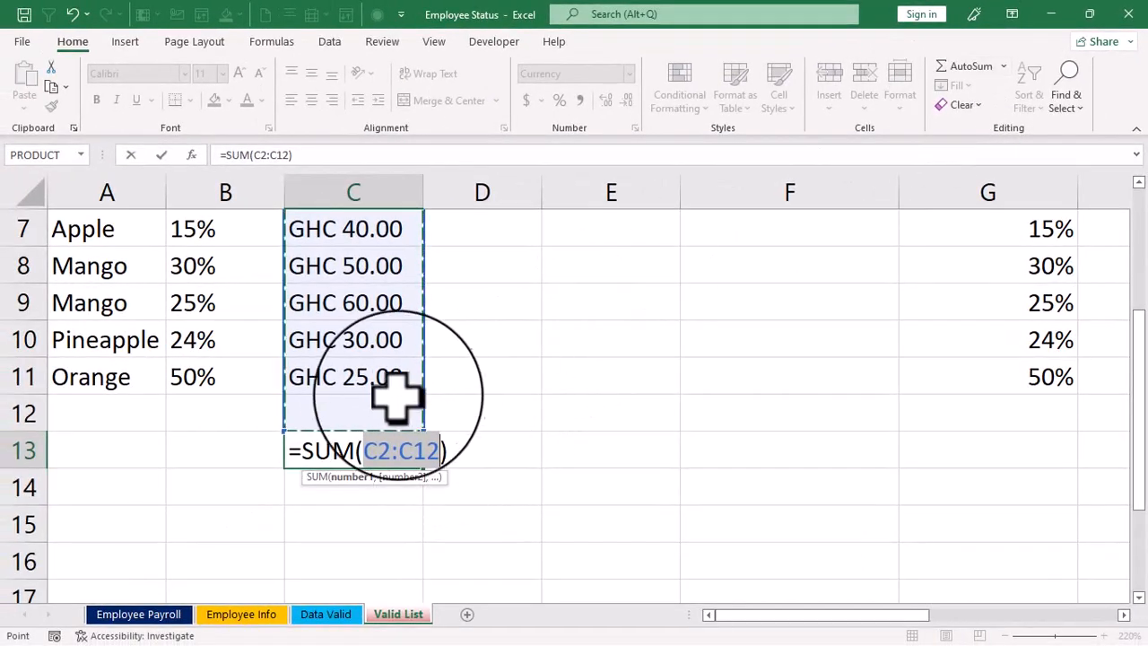
{"action": "scroll", "coordinate": [386, 394], "scroll_direction": "up", "scroll_amount": 2}
{"action": "left_click_drag", "start_coordinate": [332, 269], "coordinate": [404, 368]}
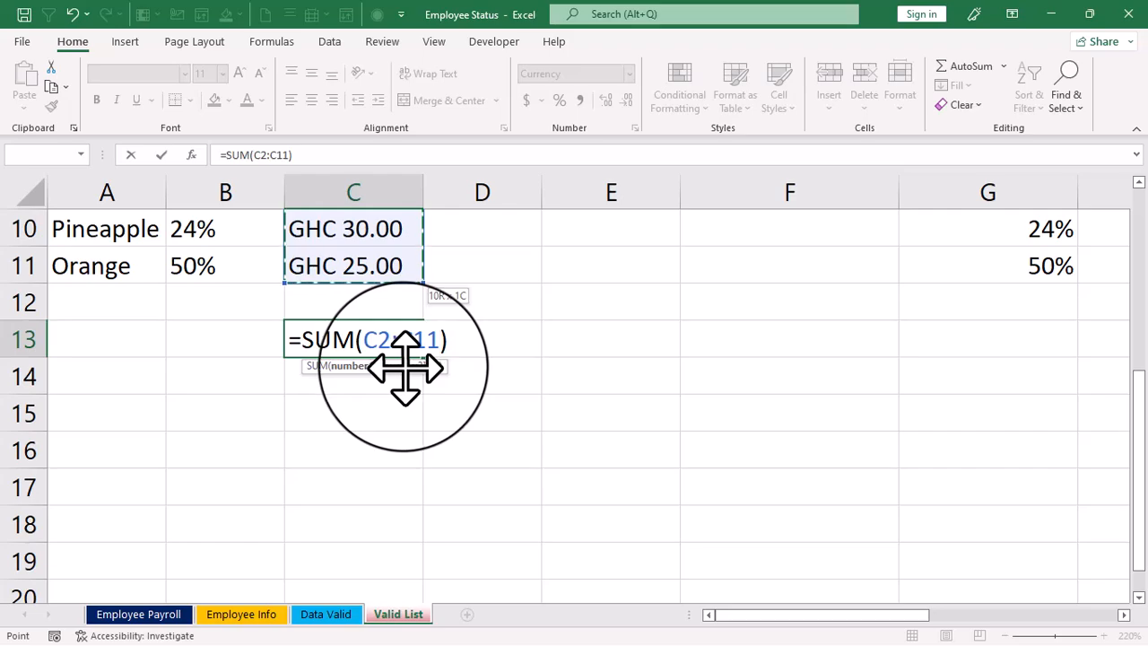
{"action": "key", "text": "Return"}
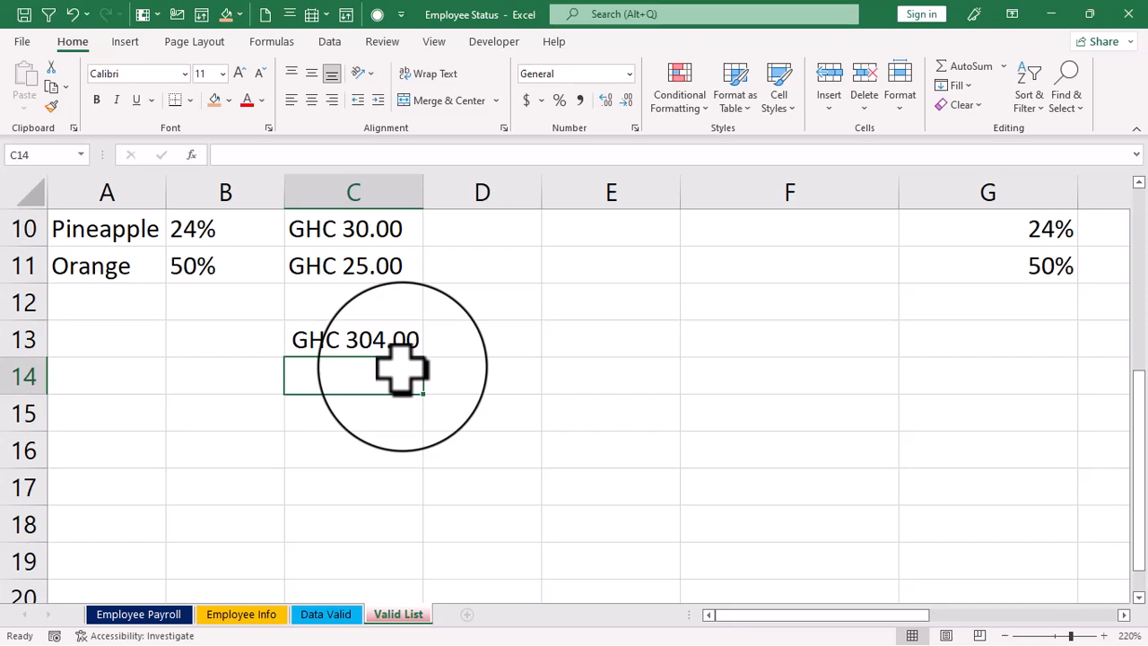
- Clear C13 and enter a MIN formula there over the amounts in C2:C11
{"action": "left_click", "coordinate": [355, 339]}
{"action": "key", "text": "Delete"}
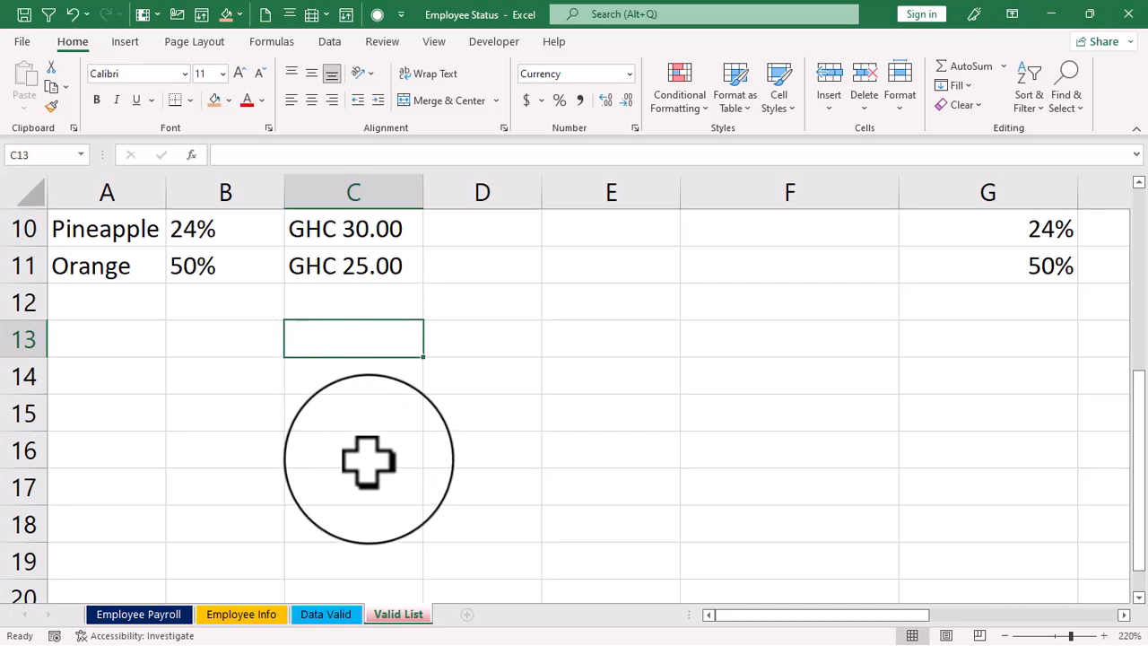
{"action": "type", "text": "=min"}
{"action": "double_click", "coordinate": [336, 367]}
{"action": "scroll", "coordinate": [371, 441], "scroll_direction": "up", "scroll_amount": 3}
{"action": "left_click_drag", "start_coordinate": [348, 261], "coordinate": [371, 526]}
{"action": "key", "text": "Return"}
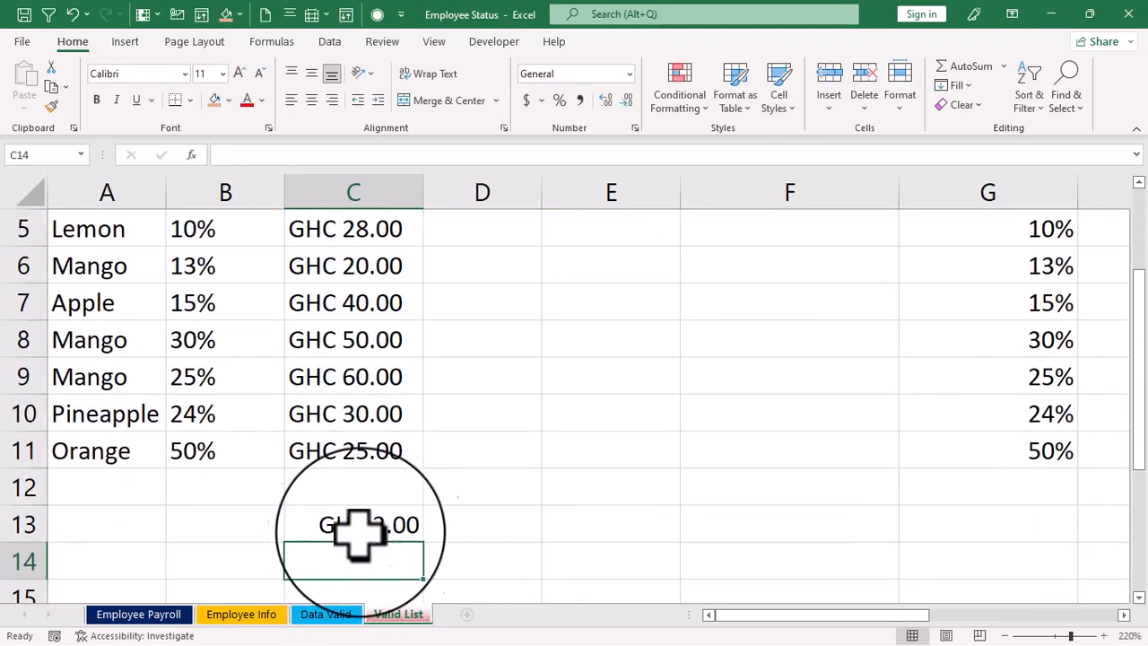
- Change the function in C13's formula from MIN to MAX, keeping the range C2:C11
{"action": "scroll", "coordinate": [359, 531], "scroll_direction": "up", "scroll_amount": 2}
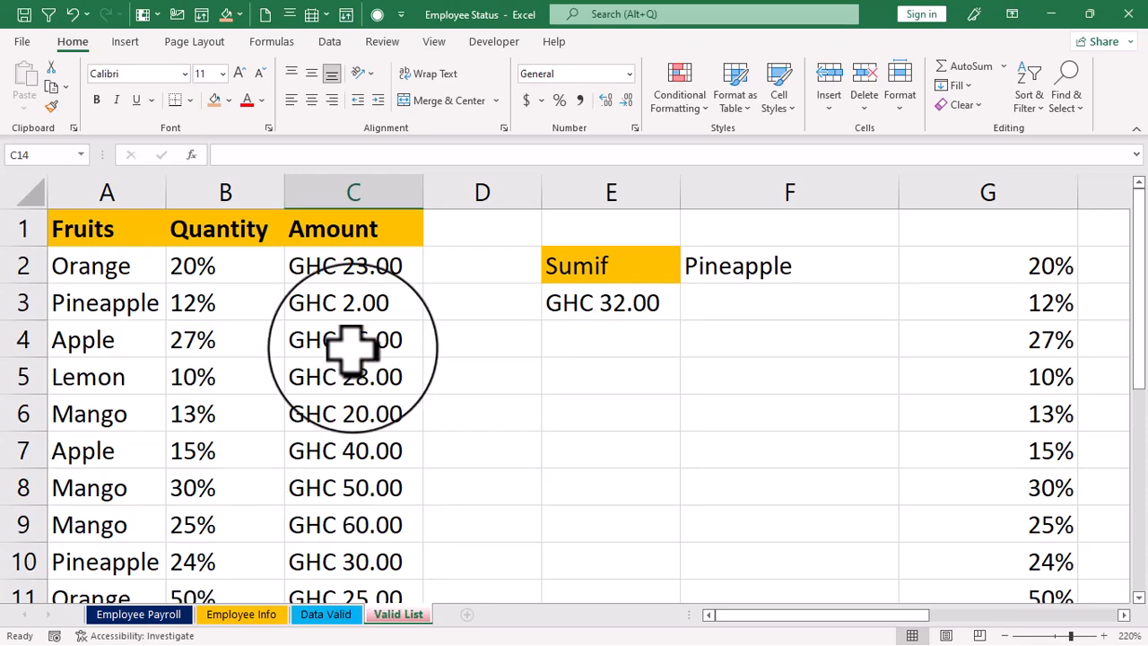
{"action": "scroll", "coordinate": [350, 282], "scroll_direction": "down", "scroll_amount": 3}
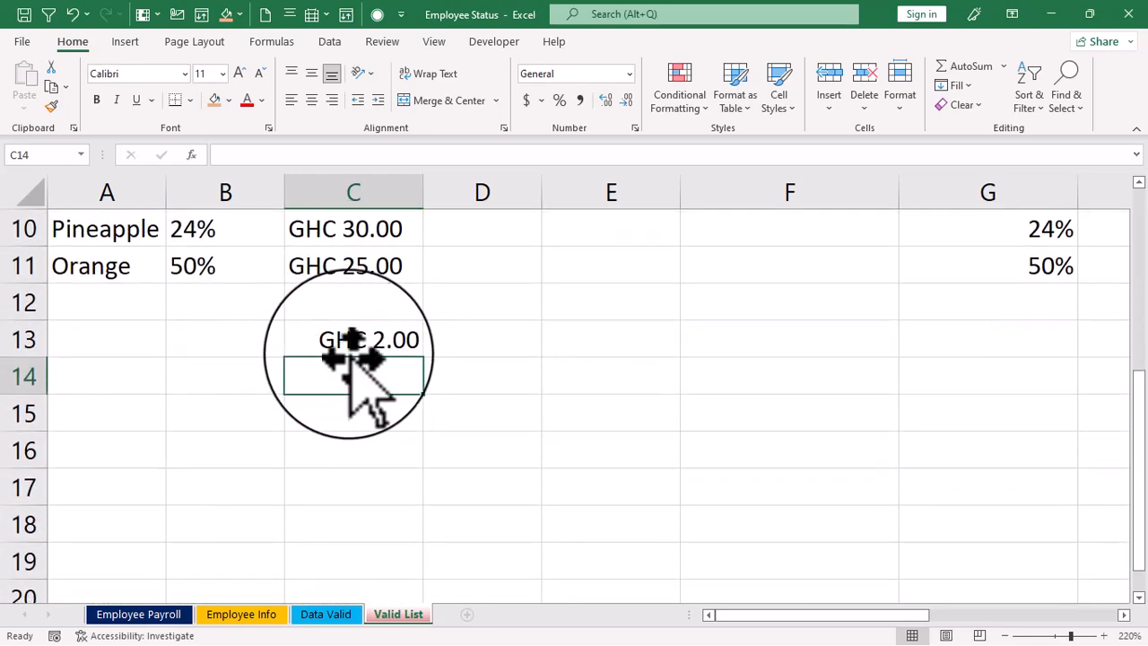
{"action": "left_click", "coordinate": [345, 345]}
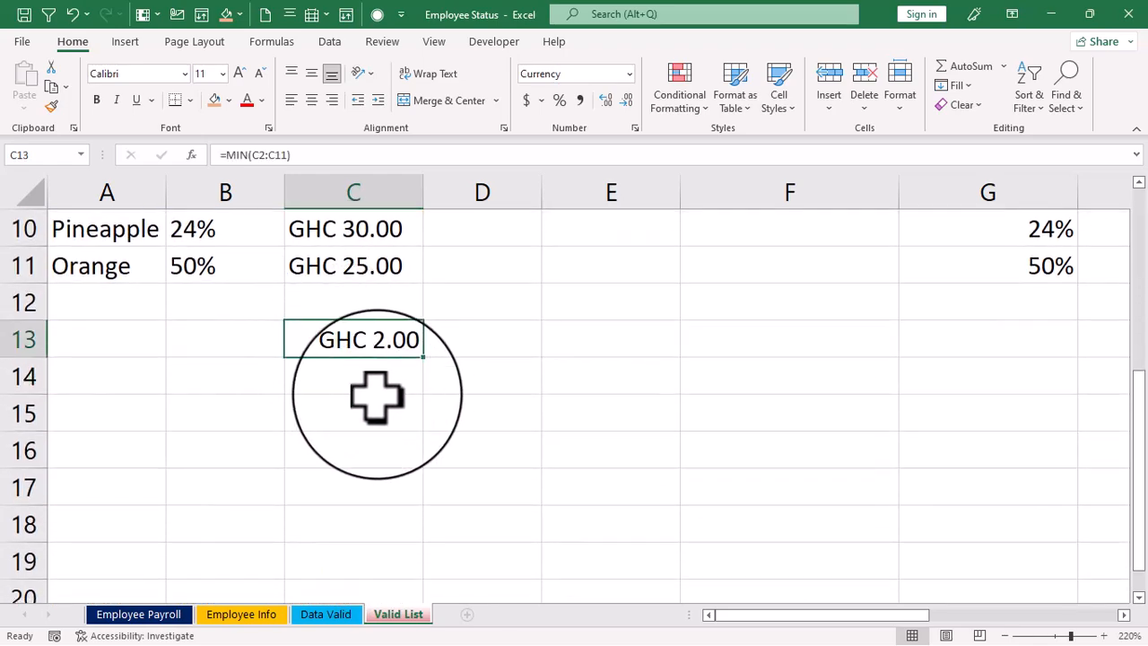
{"action": "double_click", "coordinate": [340, 339]}
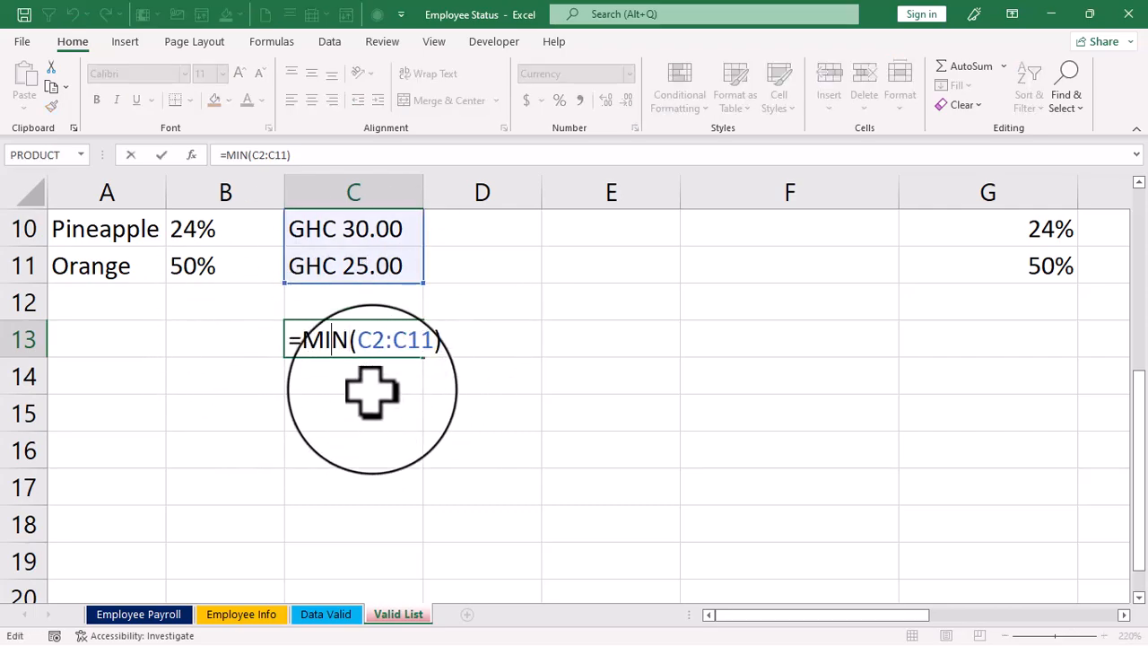
{"action": "key", "text": "BackSpace"}
{"action": "key", "text": "Delete"}
{"action": "type", "text": "ax"}
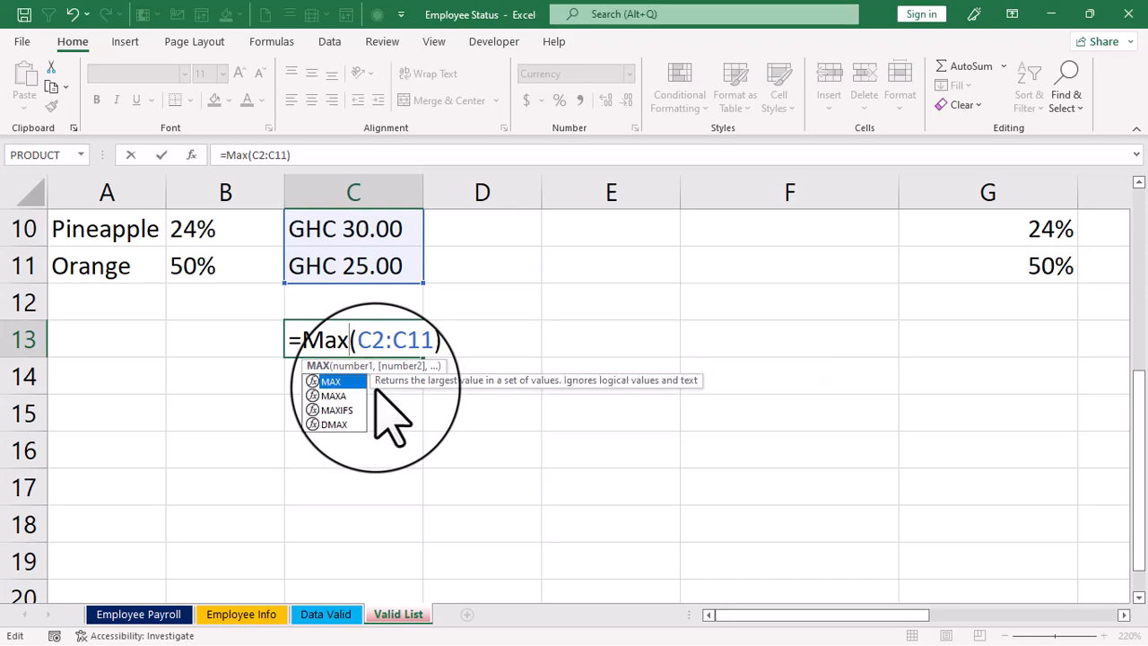
{"action": "key", "text": "Return"}
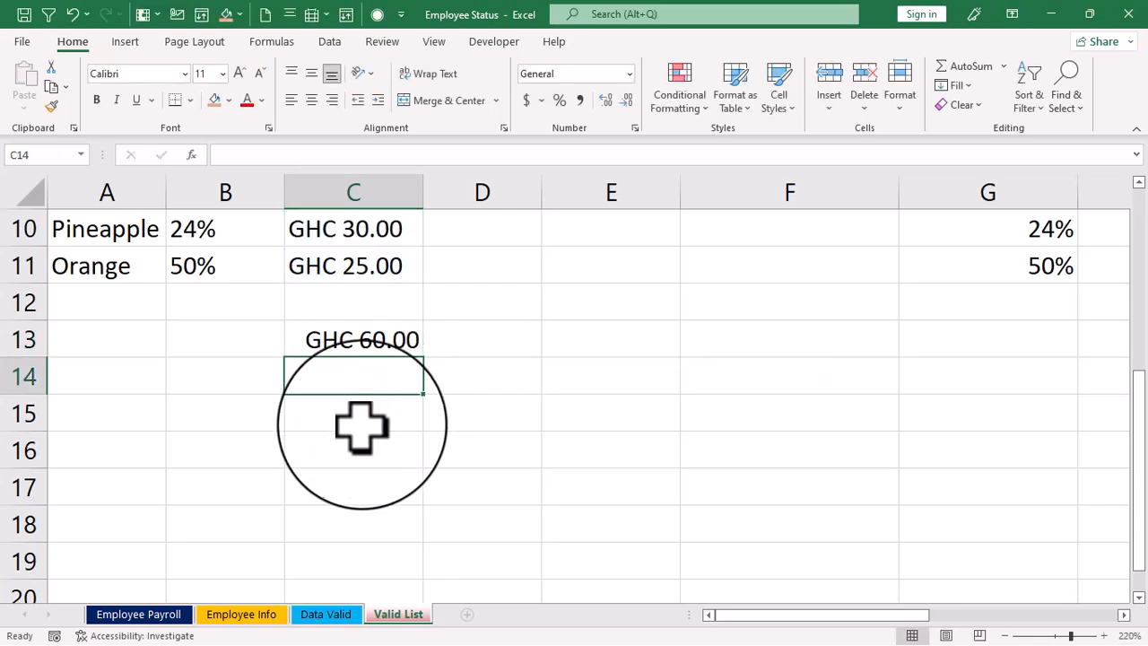
- Start a new hand-entered MAX formula in C13 in place of the existing one
{"action": "scroll", "coordinate": [362, 431], "scroll_direction": "up", "scroll_amount": 3}
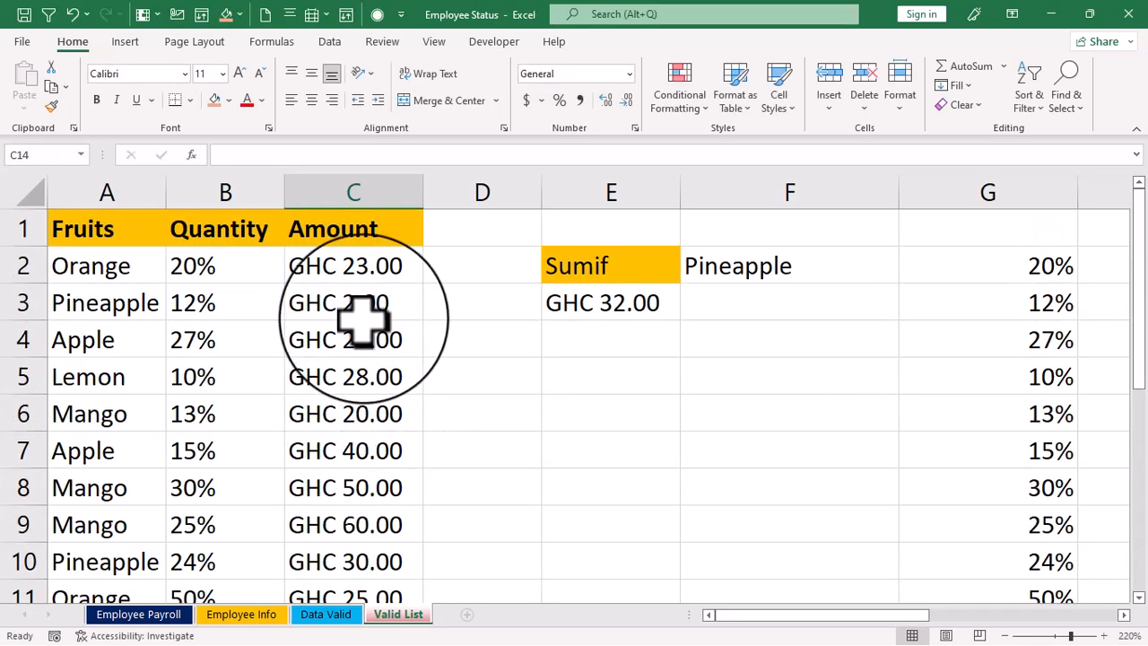
{"action": "scroll", "coordinate": [363, 315], "scroll_direction": "down", "scroll_amount": 3}
{"action": "scroll", "coordinate": [360, 420], "scroll_direction": "up", "scroll_amount": 3}
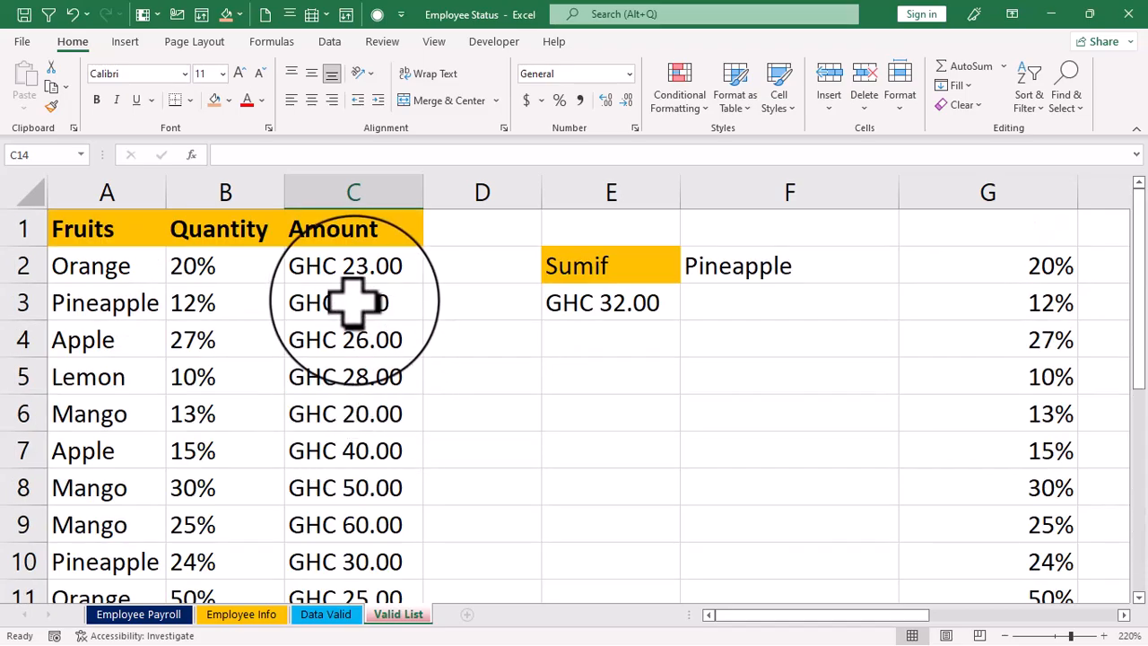
{"action": "scroll", "coordinate": [352, 303], "scroll_direction": "down", "scroll_amount": 4}
{"action": "scroll", "coordinate": [351, 333], "scroll_direction": "up", "scroll_amount": 4}
{"action": "scroll", "coordinate": [358, 475], "scroll_direction": "down", "scroll_amount": 2}
{"action": "left_click", "coordinate": [356, 445]}
{"action": "type", "text": "="}
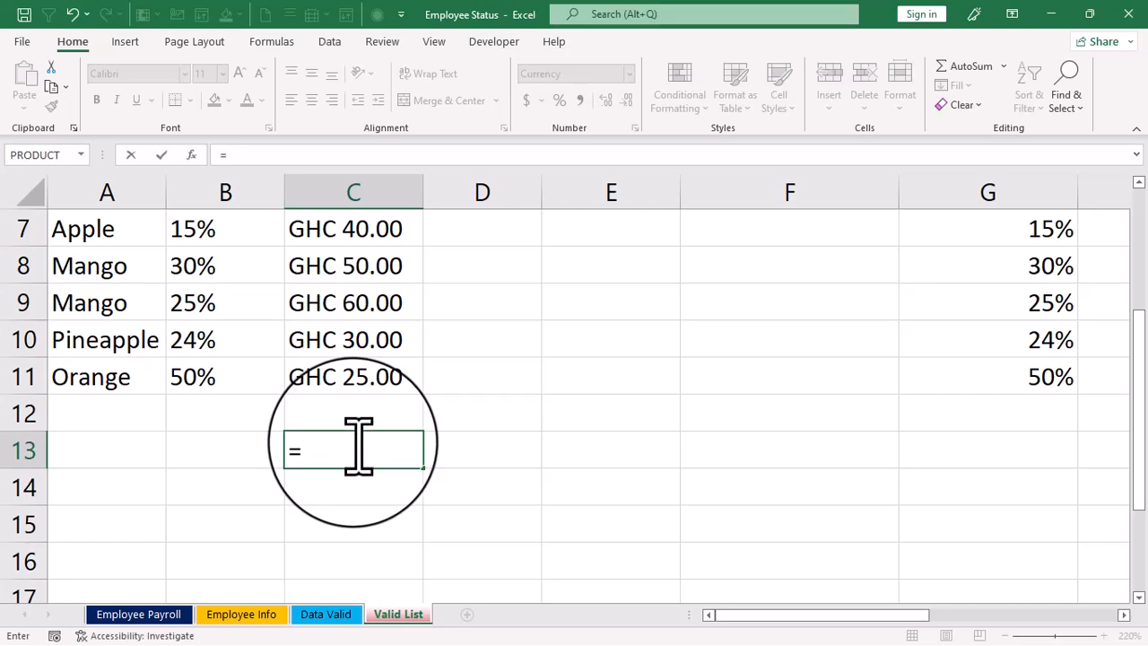
{"action": "type", "text": "max"}
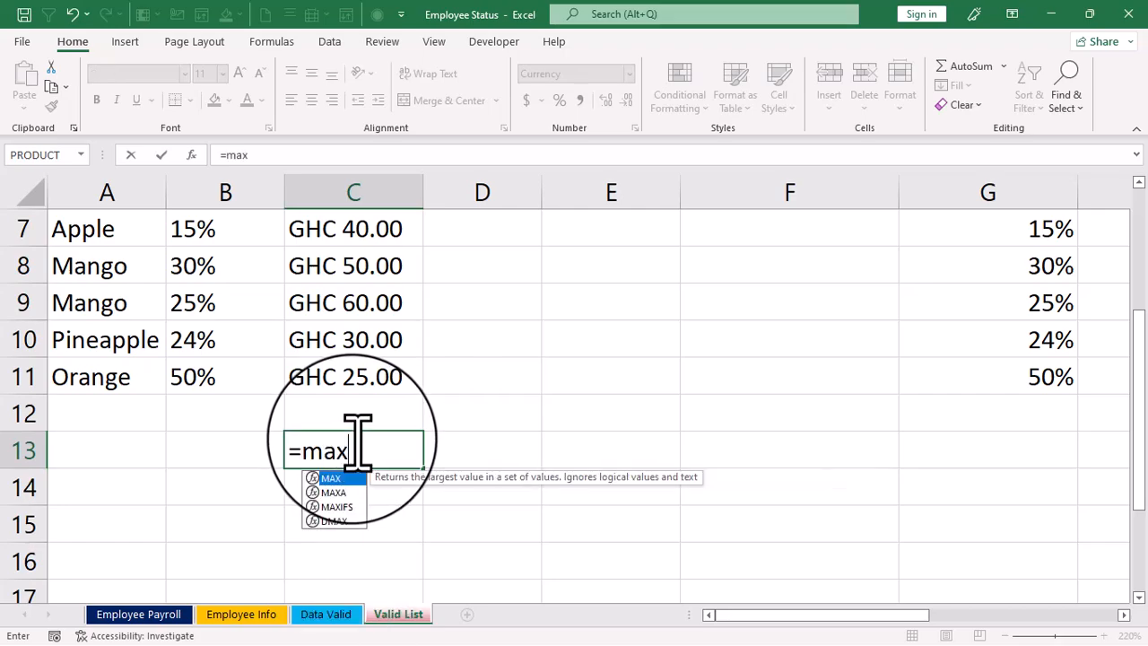
{"action": "type", "text": "("}
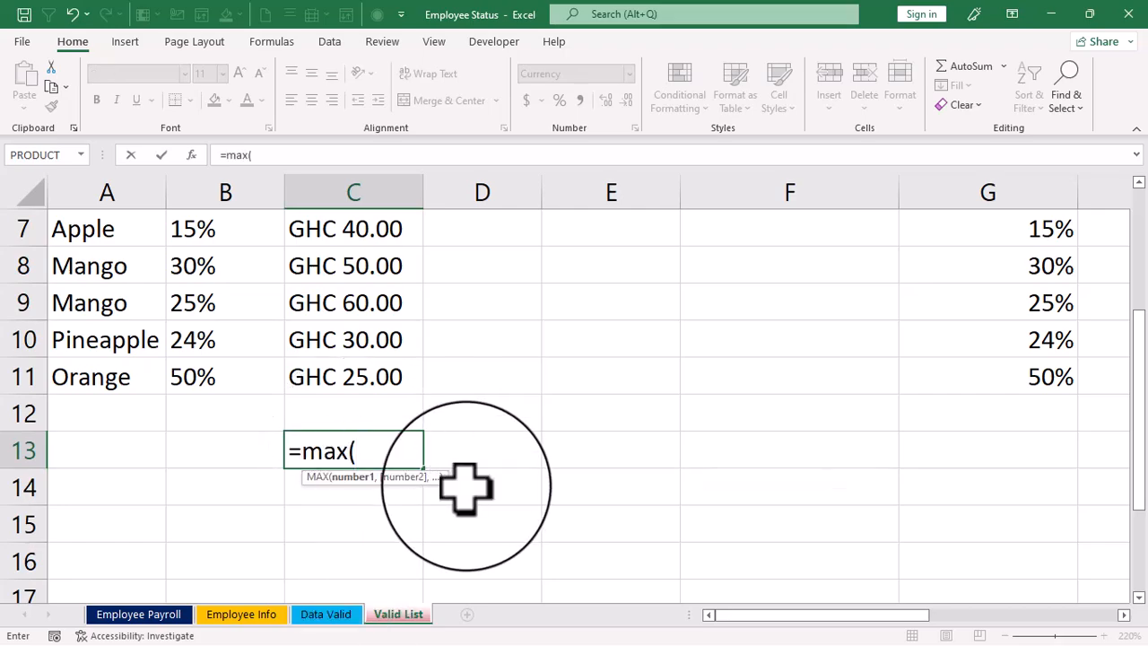
- Complete the MAX formula in C13 by writing out the range c2:c11
{"action": "scroll", "coordinate": [401, 466], "scroll_direction": "up", "scroll_amount": 1}
{"action": "scroll", "coordinate": [401, 467], "scroll_direction": "up", "scroll_amount": 2}
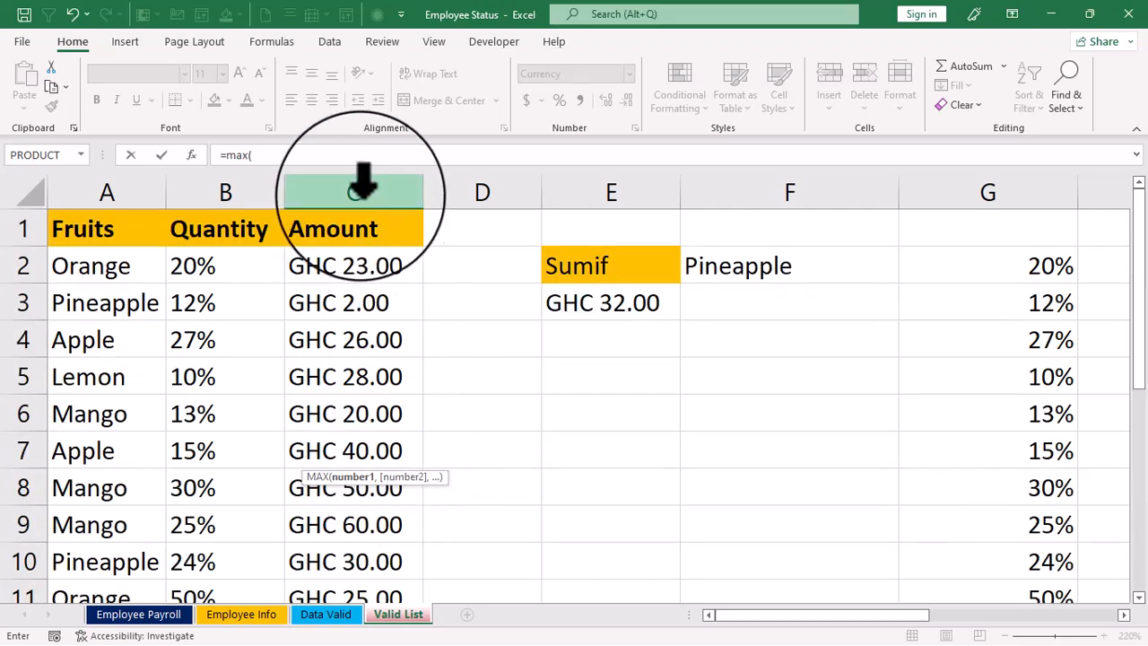
{"action": "type", "text": "c2"}
{"action": "scroll", "coordinate": [311, 401], "scroll_direction": "down", "scroll_amount": 1}
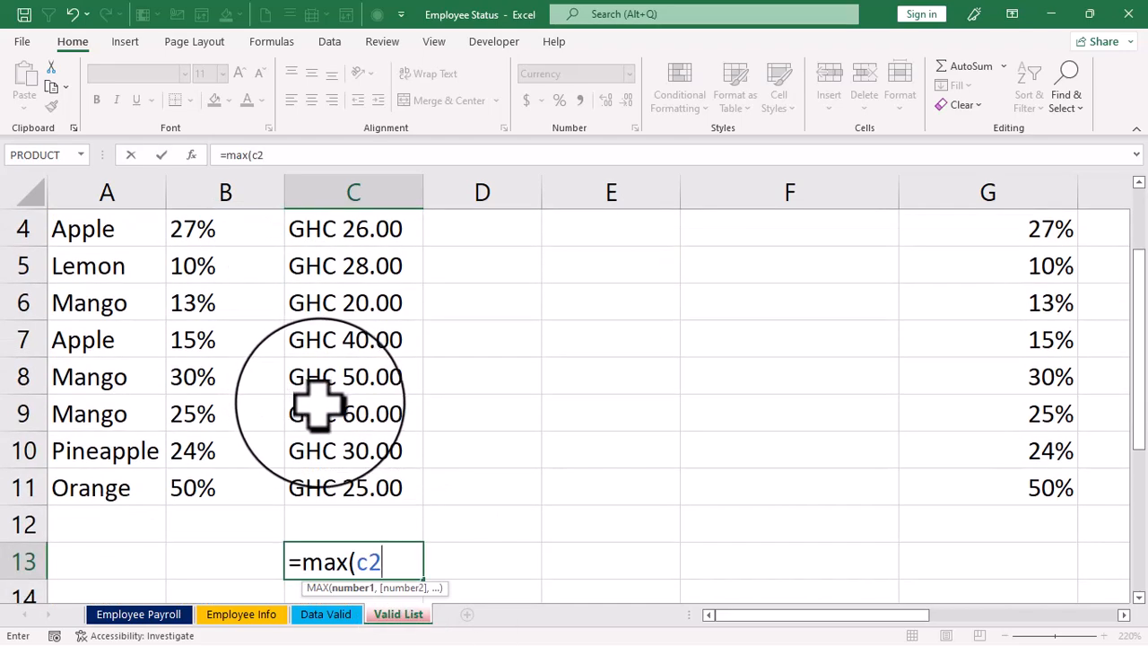
{"action": "type", "text": ":"}
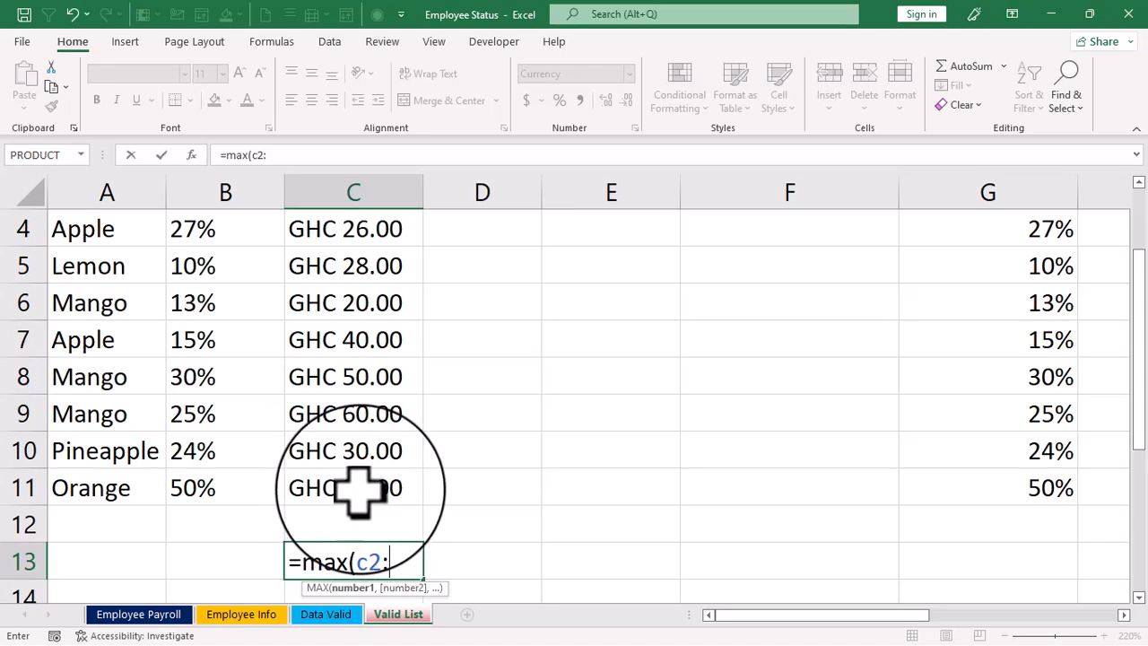
{"action": "type", "text": "c11"}
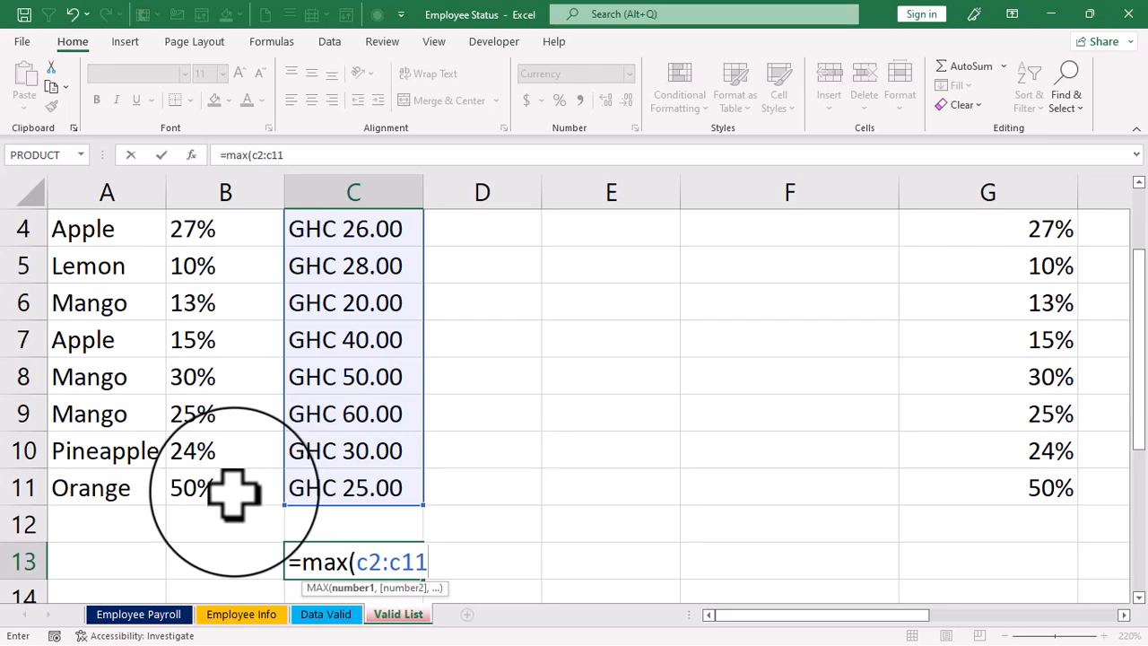
{"action": "type", "text": ")"}
{"action": "key", "text": "Return"}
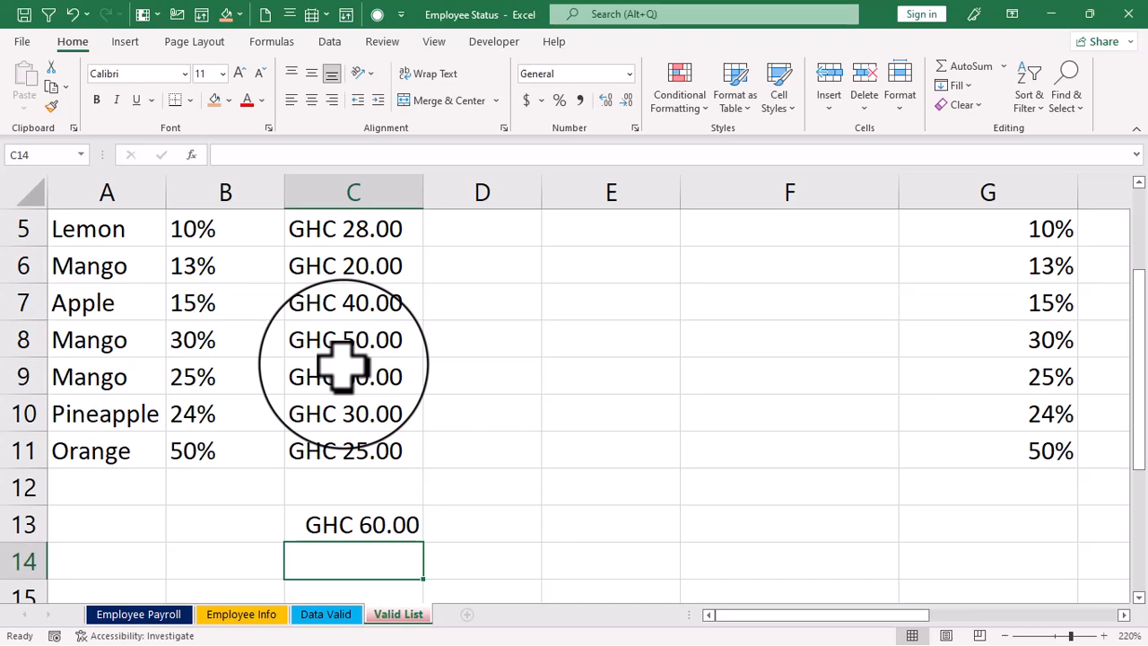
- Clear C13 and insert AutoSum's Max function there, shortening its range to C2:C11
{"action": "left_click", "coordinate": [374, 523]}
{"action": "key", "text": "Delete"}
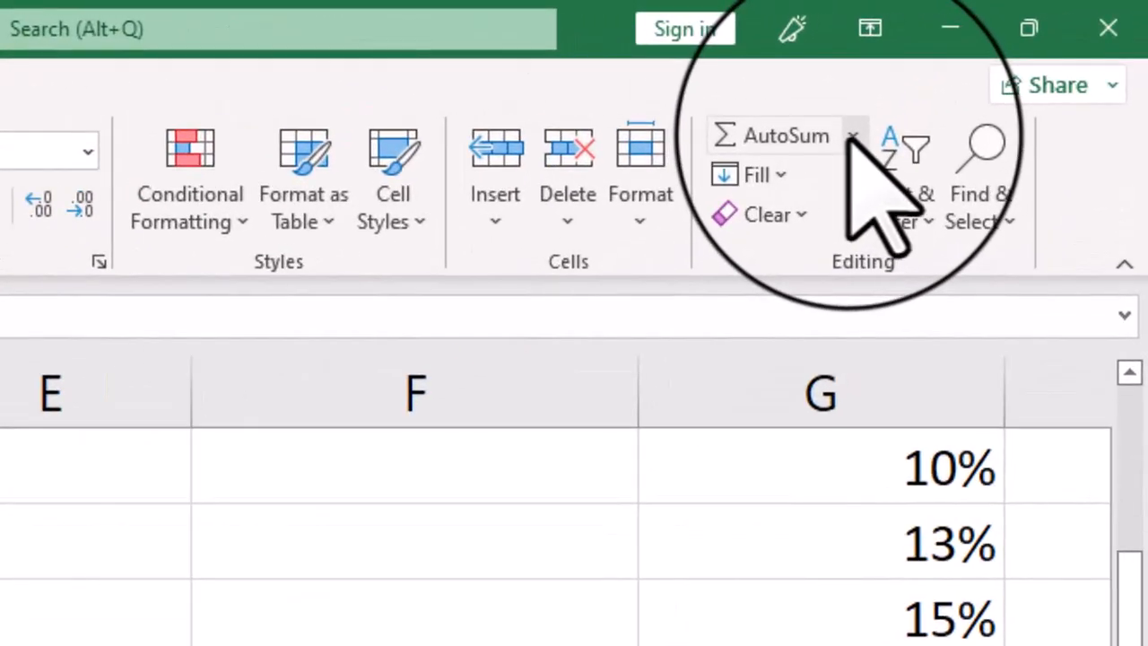
{"action": "left_click", "coordinate": [852, 137]}
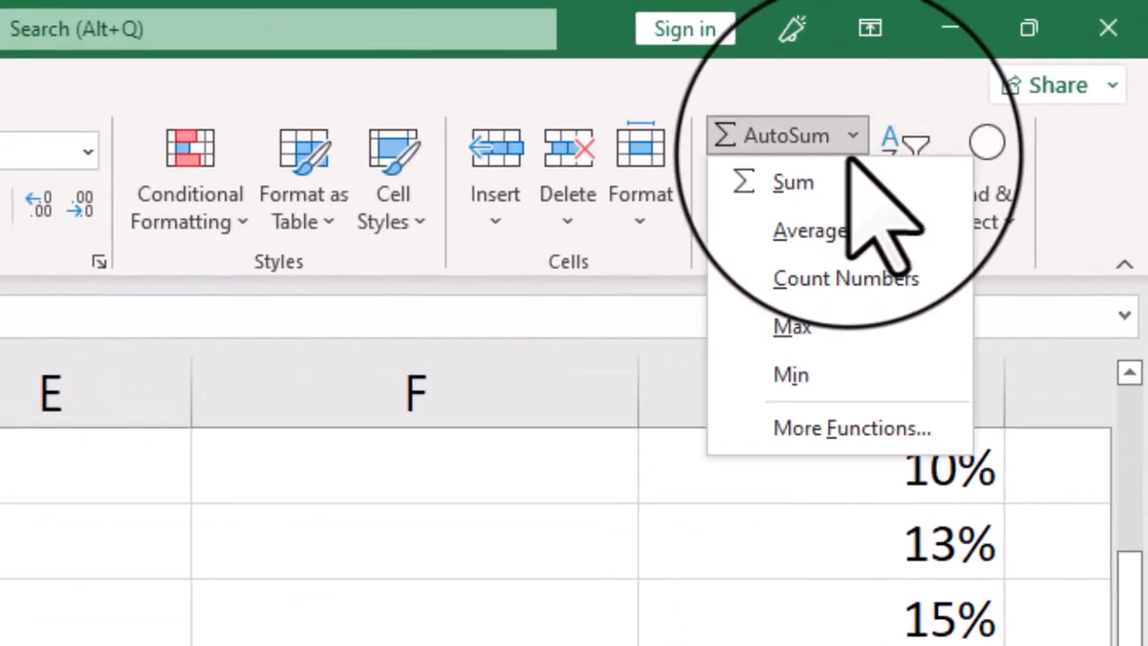
{"action": "left_click", "coordinate": [793, 328]}
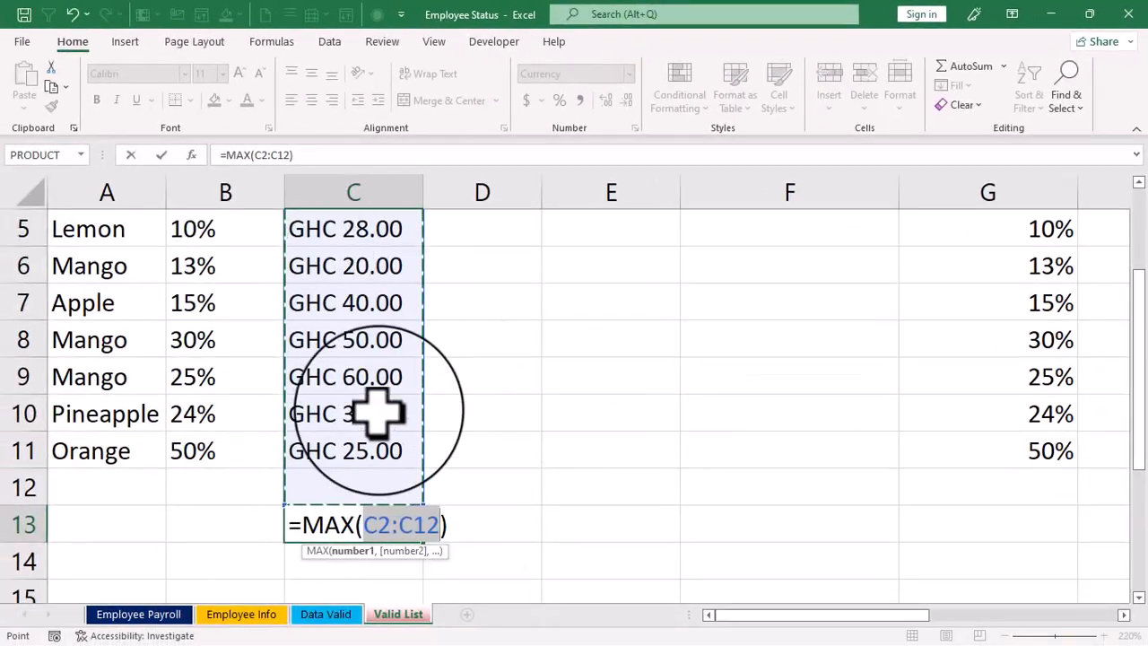
{"action": "scroll", "coordinate": [376, 411], "scroll_direction": "up", "scroll_amount": 2}
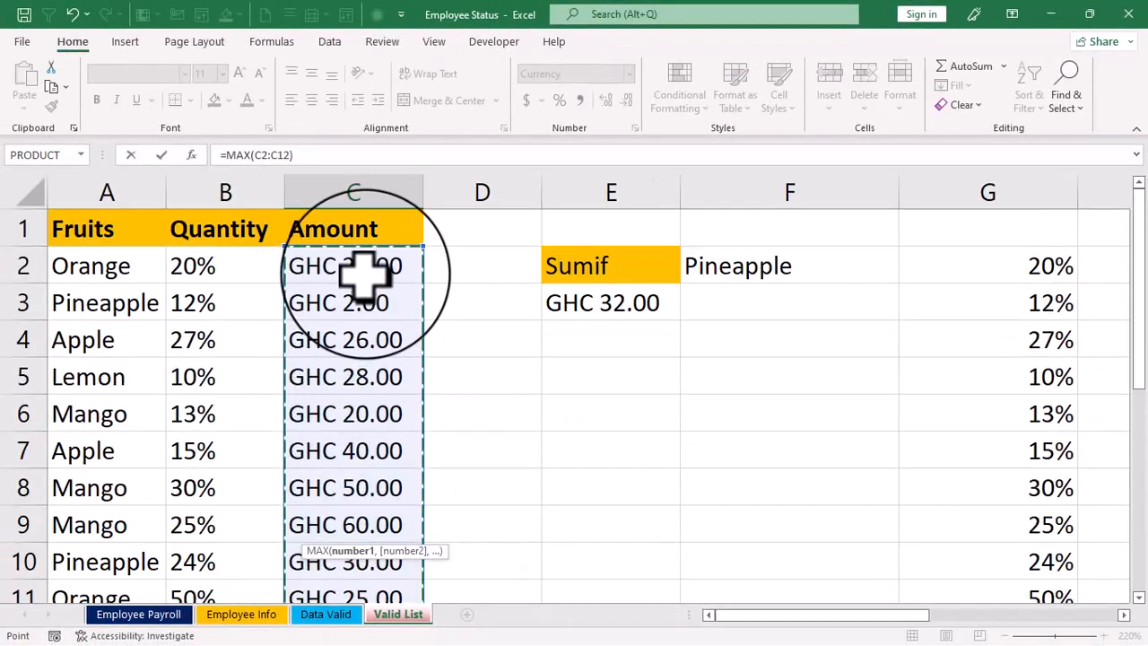
{"action": "scroll", "coordinate": [367, 277], "scroll_direction": "down", "scroll_amount": 3}
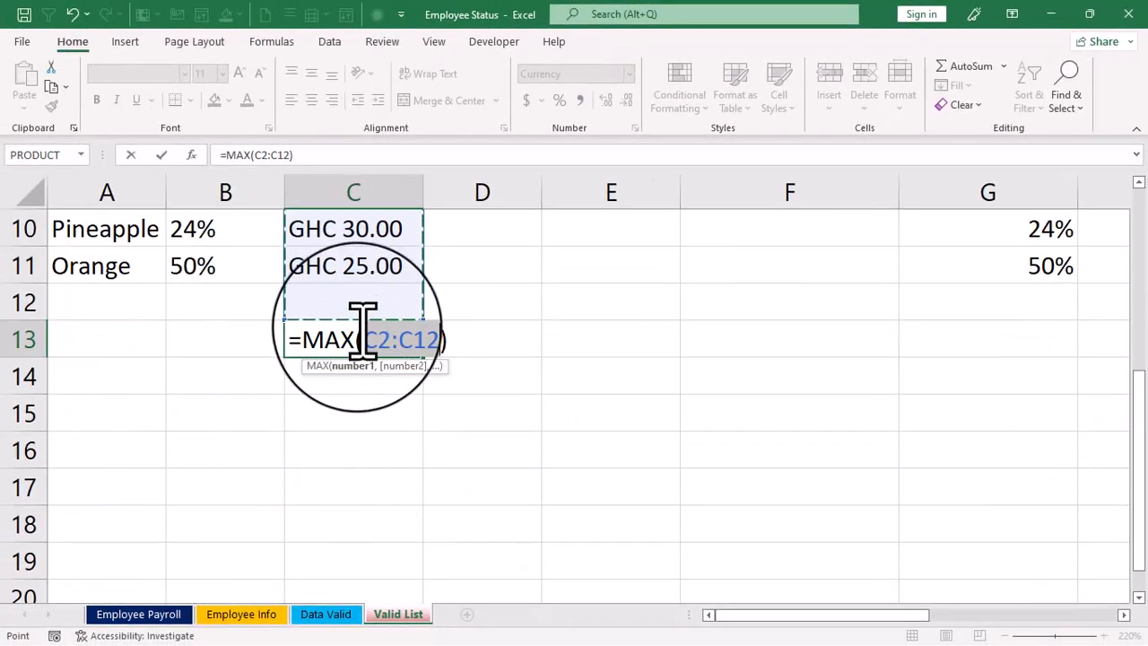
{"action": "key", "text": "shift+Up"}
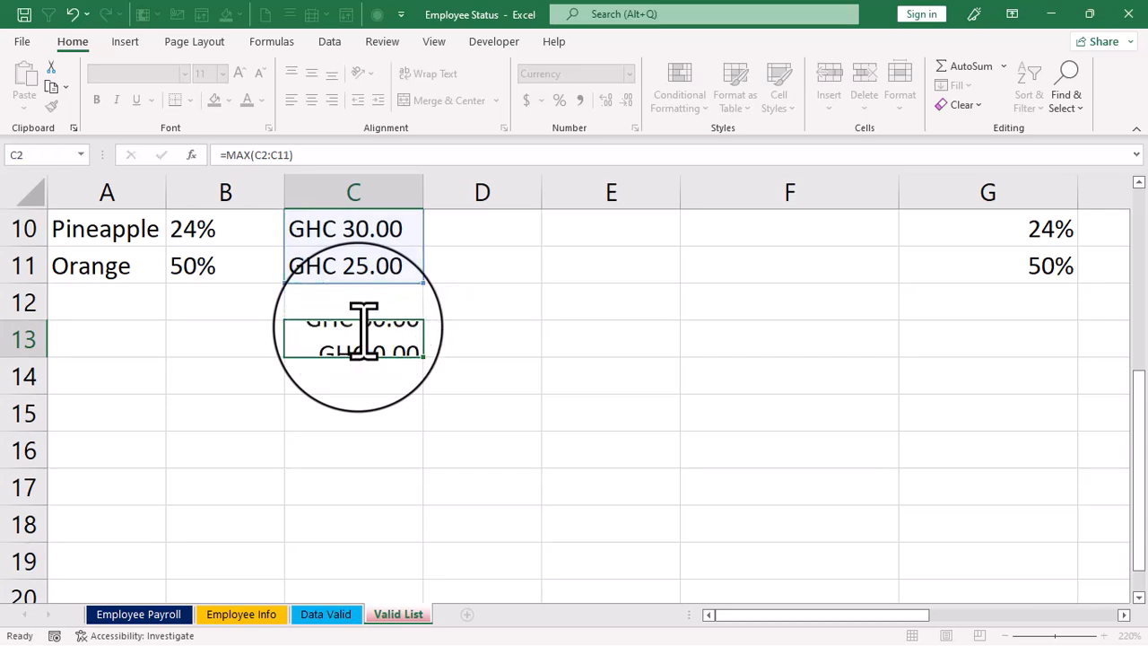
{"action": "key", "text": "Return"}
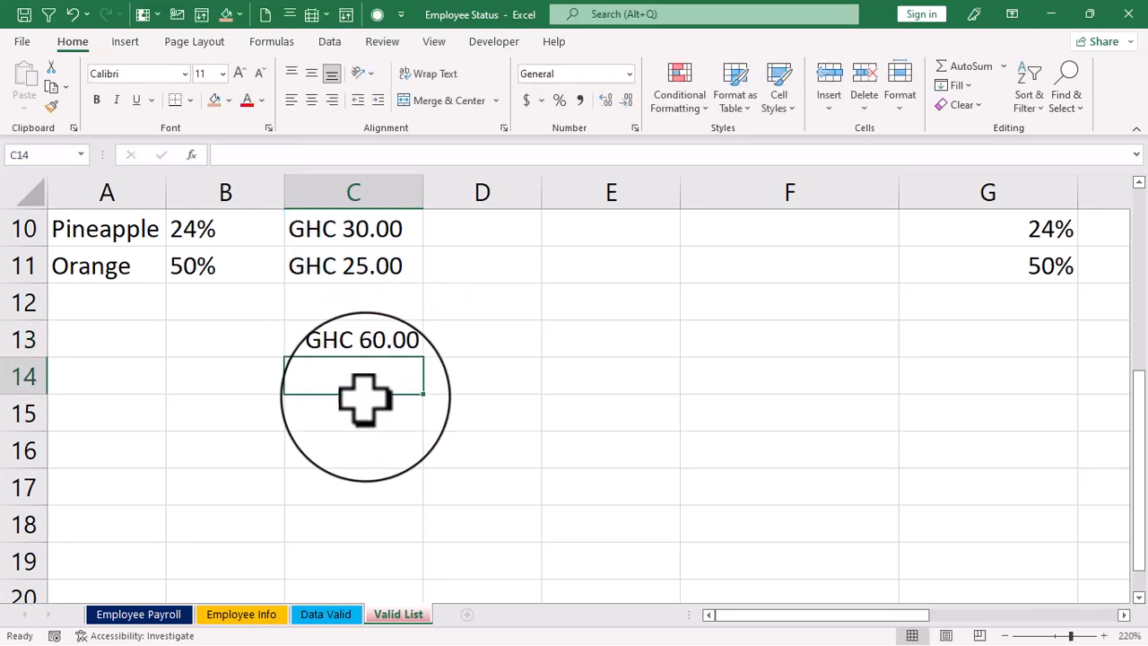
- Replace the contents of C13 with AutoSum's Min function, shortening its range to C2:C11
{"action": "left_click", "coordinate": [359, 343]}
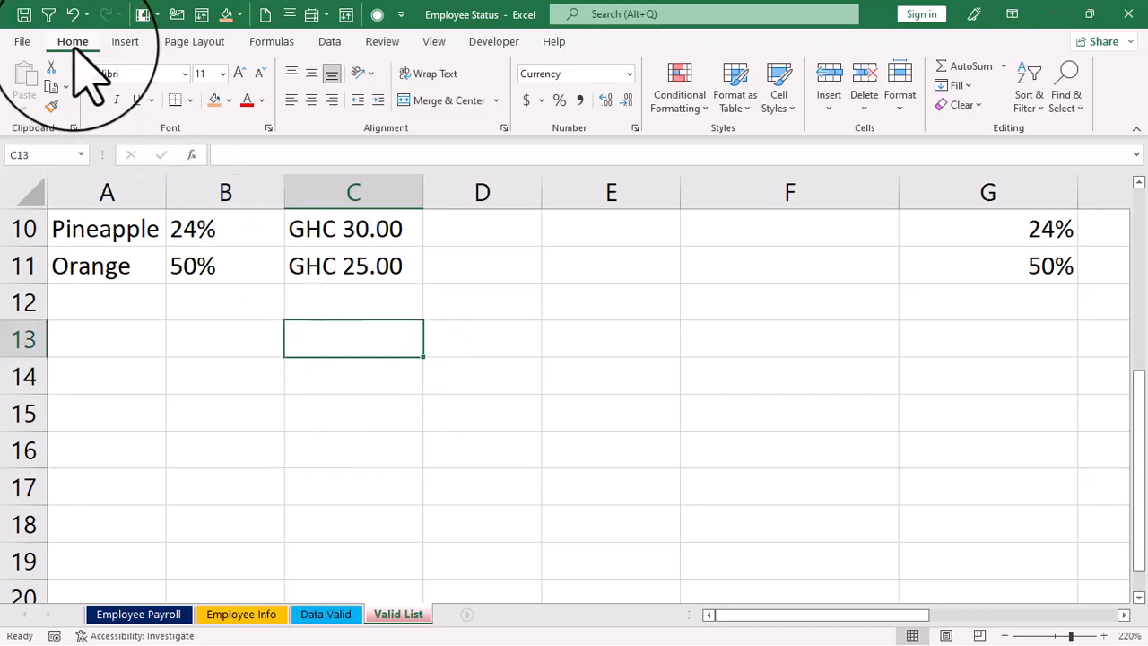
{"action": "left_click", "coordinate": [1004, 67]}
{"action": "left_click", "coordinate": [974, 183]}
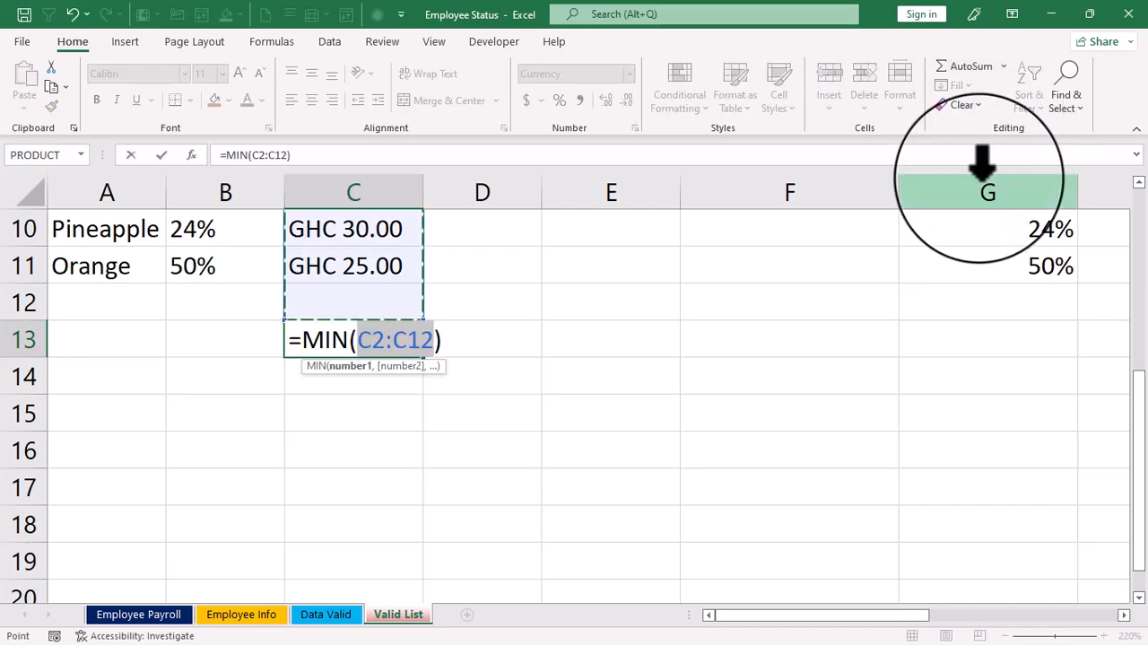
{"action": "key", "text": "shift+Up"}
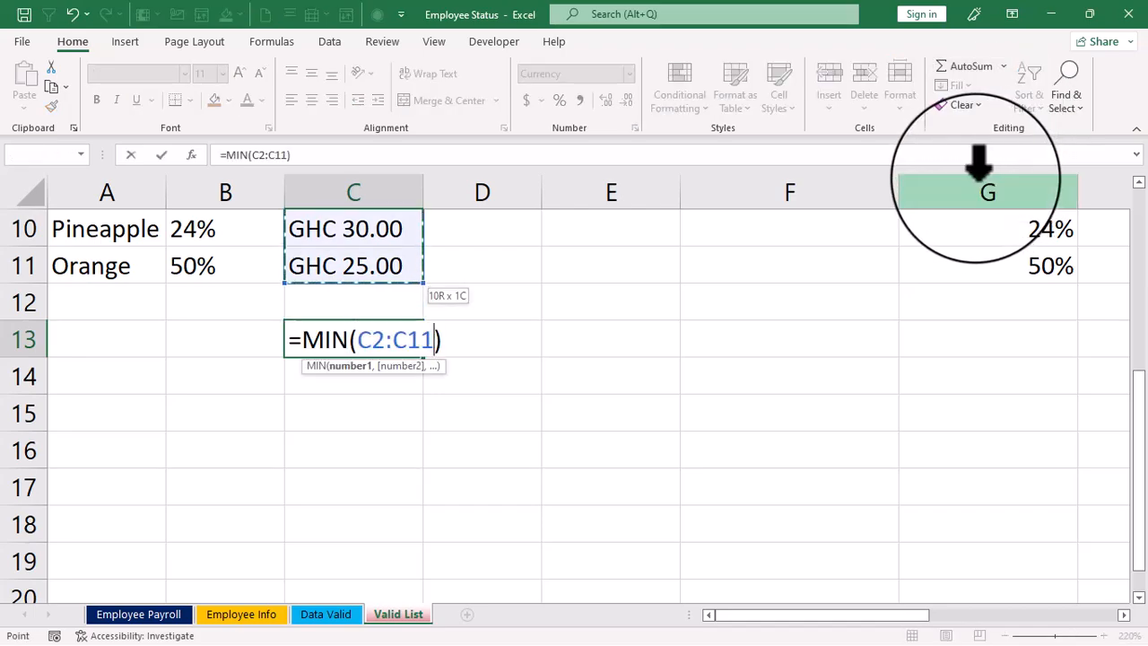
{"action": "key", "text": "Return"}
- Clear the minimum in C13 and start an IF formula in that cell
{"action": "left_click", "coordinate": [363, 339]}
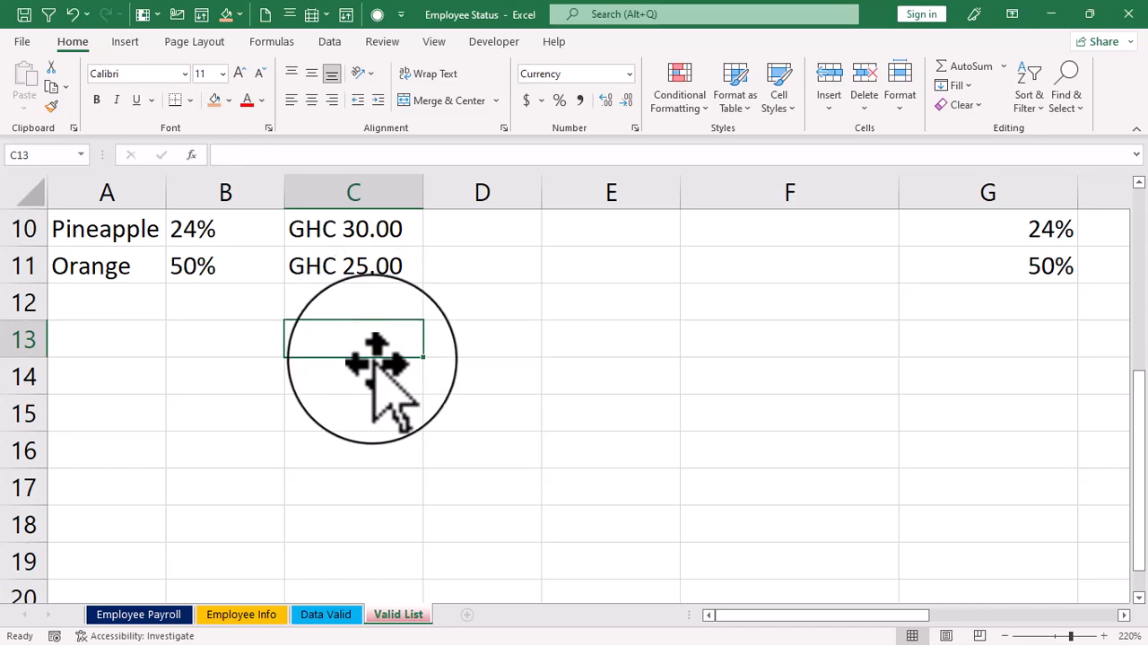
{"action": "scroll", "coordinate": [374, 373], "scroll_direction": "up", "scroll_amount": 3}
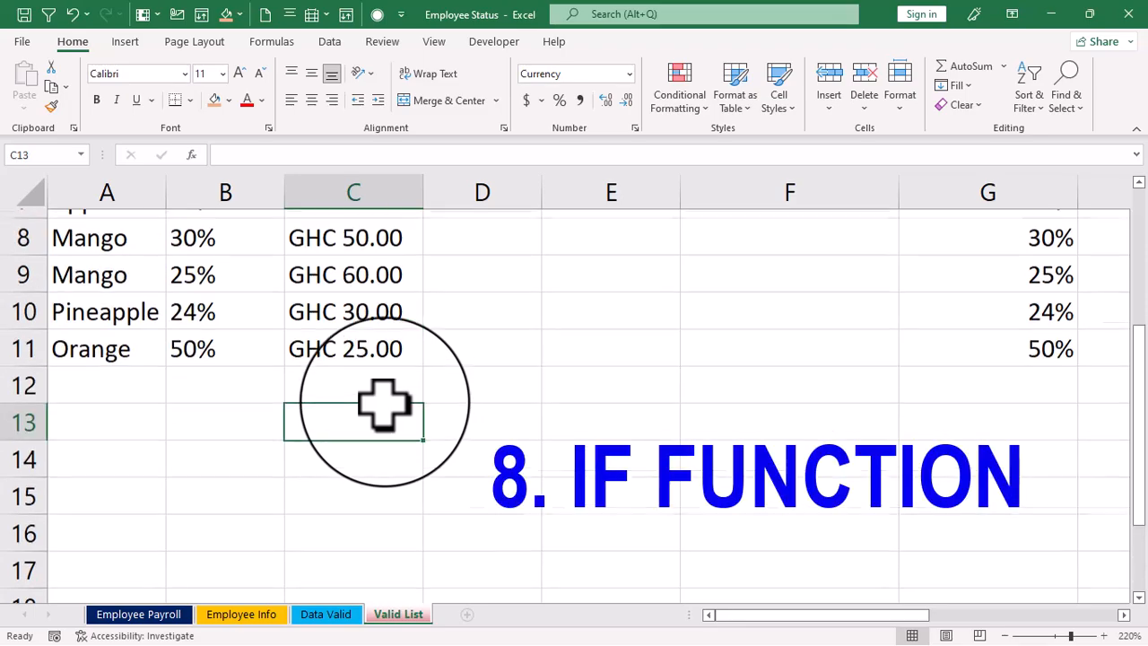
{"action": "scroll", "coordinate": [384, 393], "scroll_direction": "down", "scroll_amount": 1}
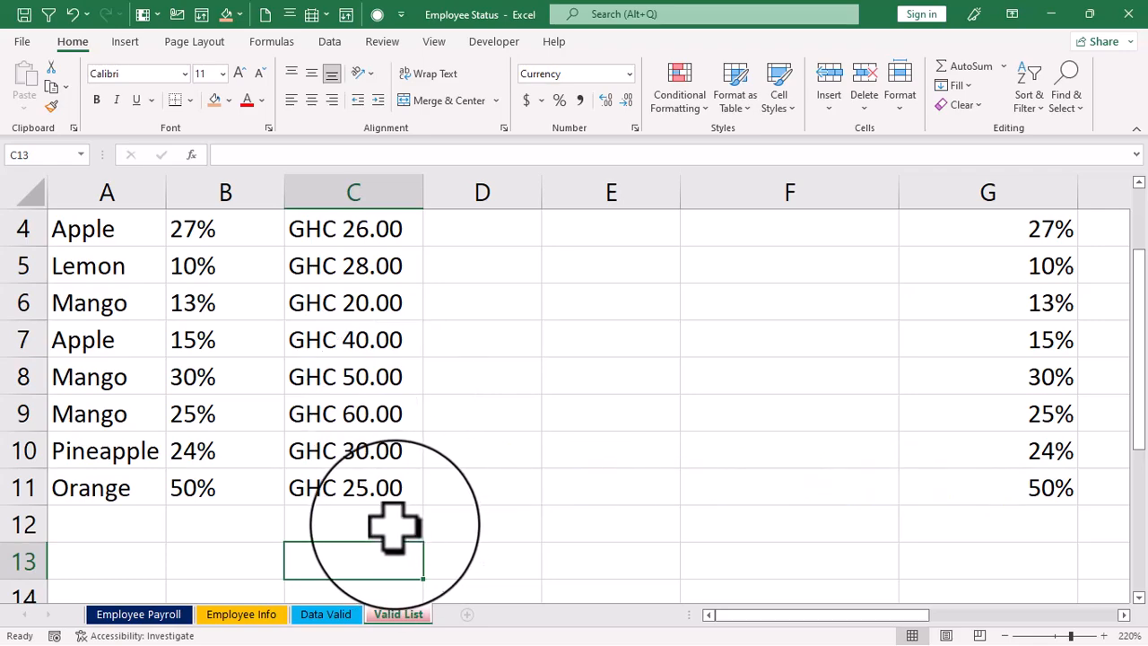
{"action": "type", "text": "=if"}
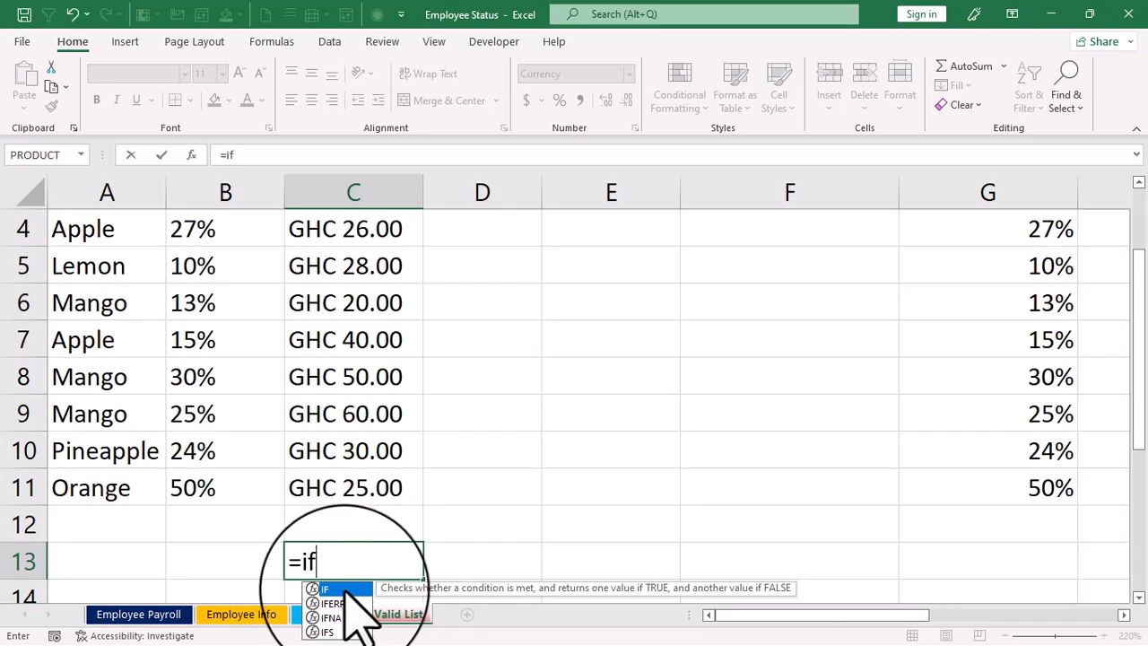
{"action": "double_click", "coordinate": [346, 591]}
{"action": "scroll", "coordinate": [363, 503], "scroll_direction": "up", "scroll_amount": 1}
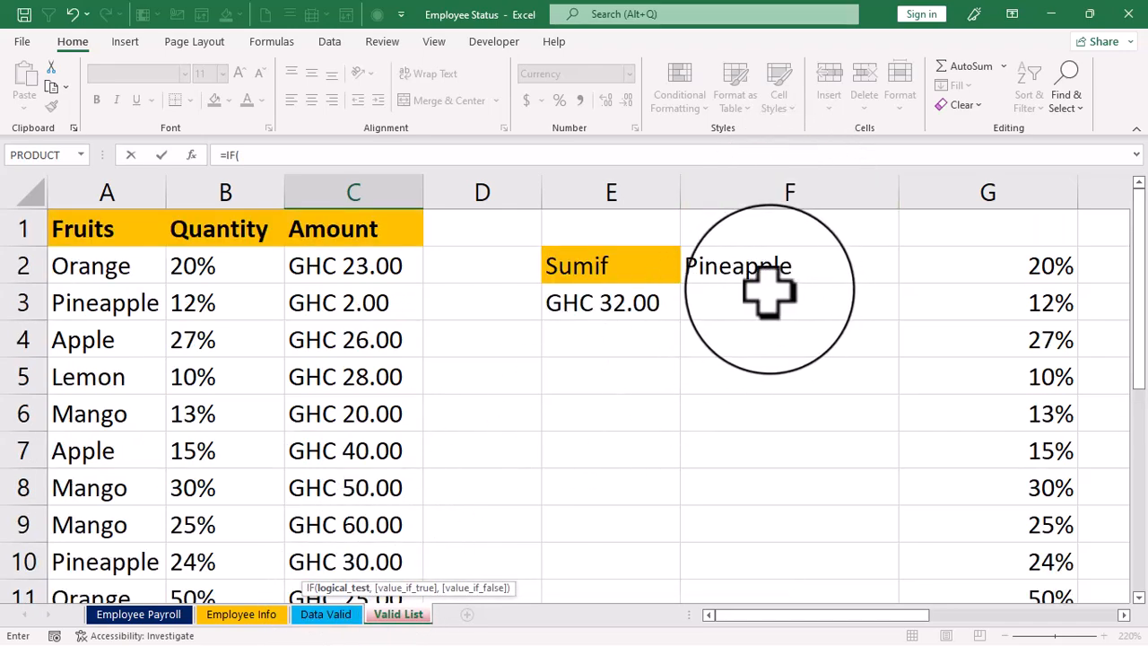
- Complete the IF formula in C13 as =IF(f2="Orange",SUM(C2:C11,"Not valid")) and enter it
{"action": "type", "text": "f2="}
{"action": "scroll", "coordinate": [650, 417], "scroll_direction": "up", "scroll_amount": 2}
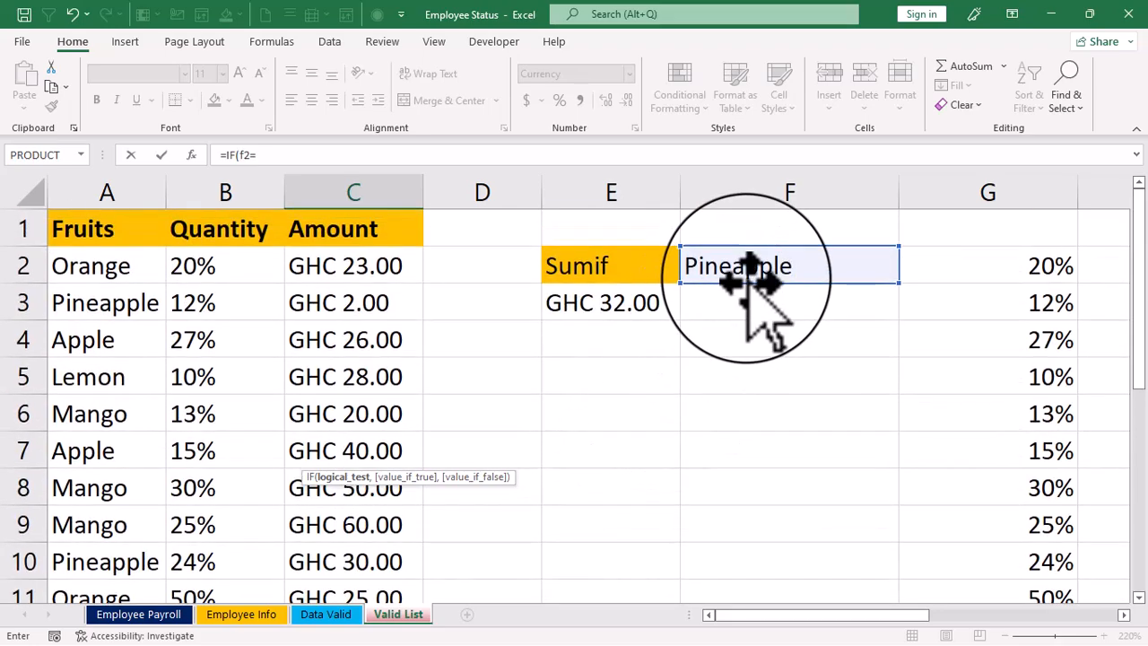
{"action": "type", "text": "\"Orange\",SUM("}
{"action": "scroll", "coordinate": [759, 344], "scroll_direction": "up", "scroll_amount": 2}
{"action": "left_click_drag", "start_coordinate": [344, 260], "coordinate": [385, 528]}
{"action": "type", "text": ",\"Not valid\"))"}
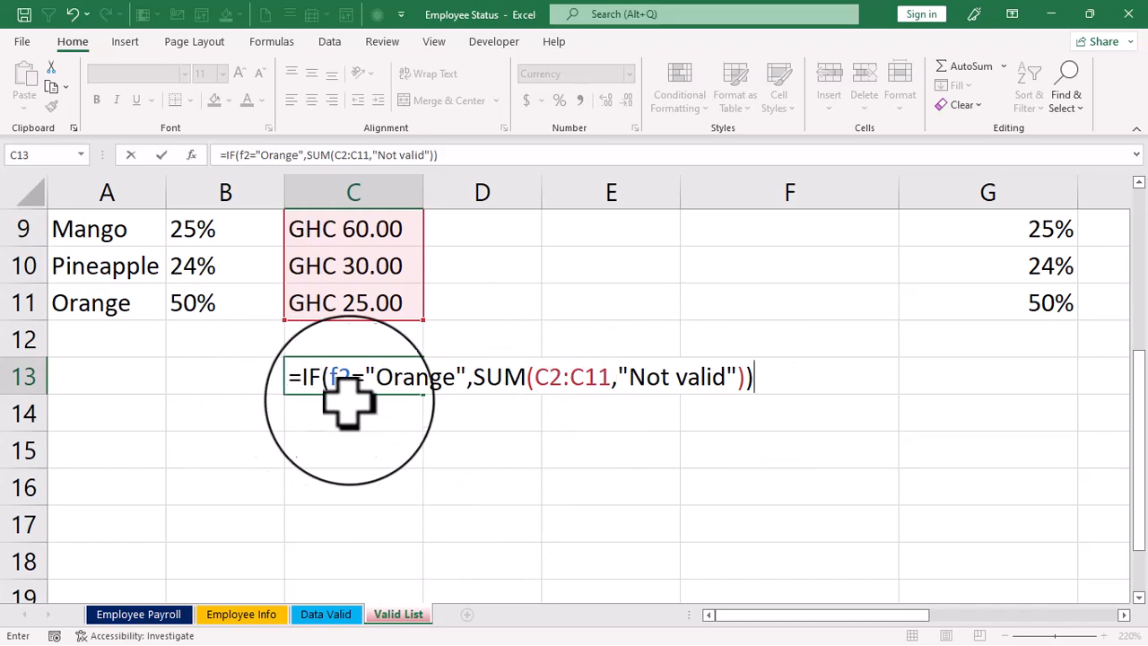
{"action": "scroll", "coordinate": [710, 302], "scroll_direction": "up", "scroll_amount": 3}
{"action": "scroll", "coordinate": [668, 366], "scroll_direction": "down", "scroll_amount": 3}
{"action": "scroll", "coordinate": [487, 422], "scroll_direction": "up", "scroll_amount": 3}
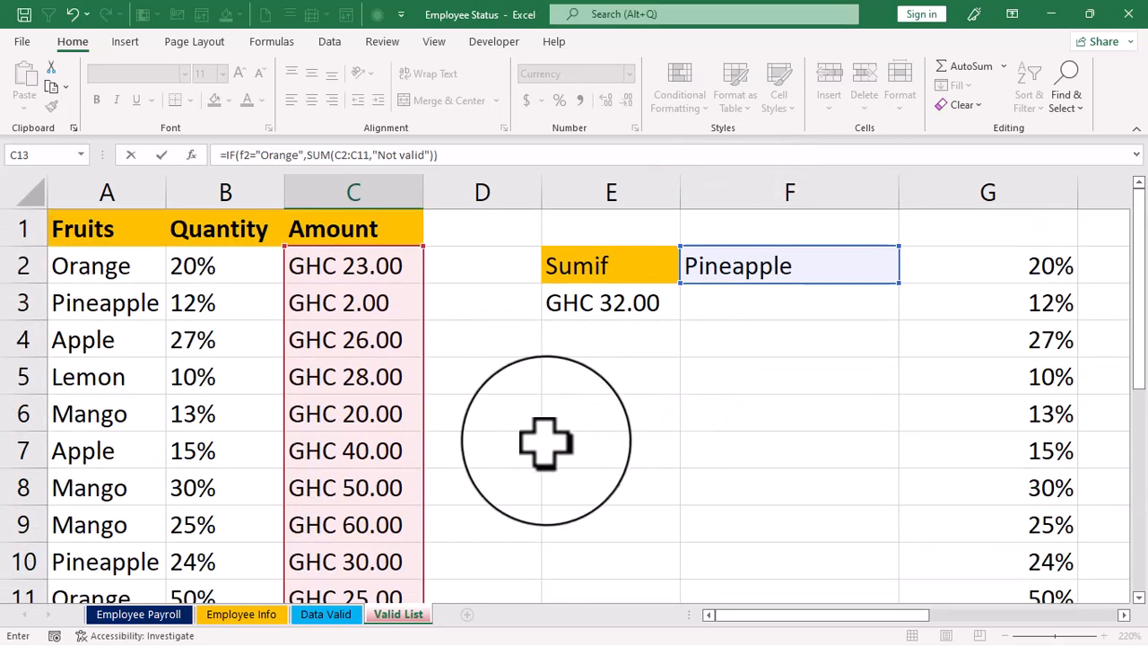
{"action": "scroll", "coordinate": [377, 265], "scroll_direction": "down", "scroll_amount": 2}
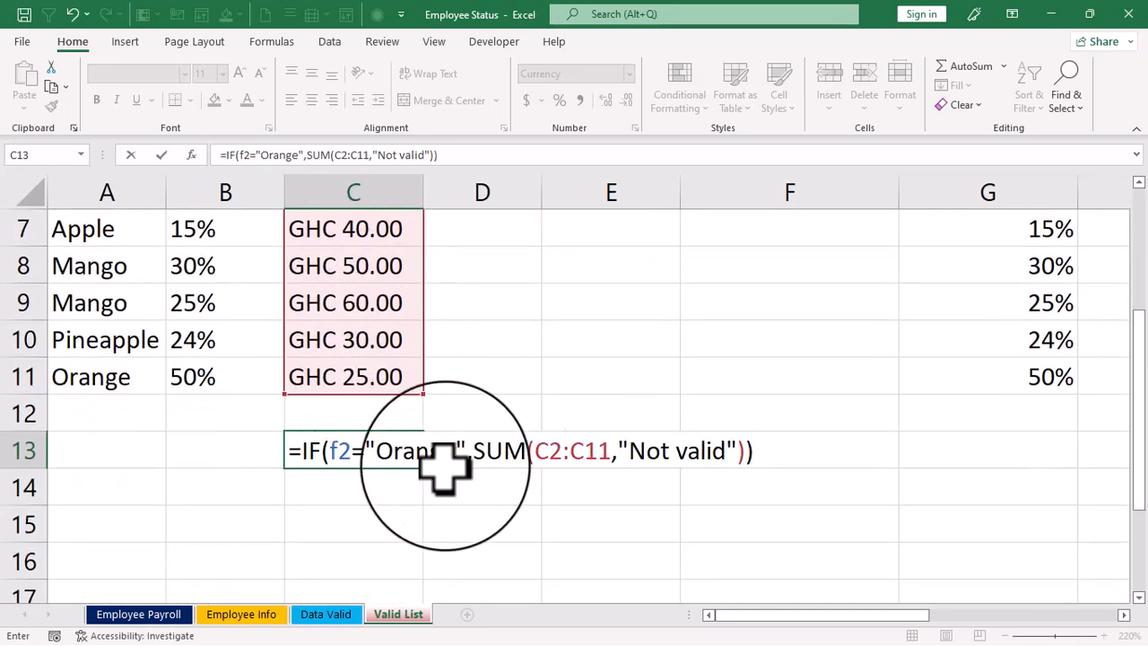
{"action": "scroll", "coordinate": [577, 395], "scroll_direction": "up", "scroll_amount": 2}
{"action": "scroll", "coordinate": [786, 296], "scroll_direction": "down", "scroll_amount": 3}
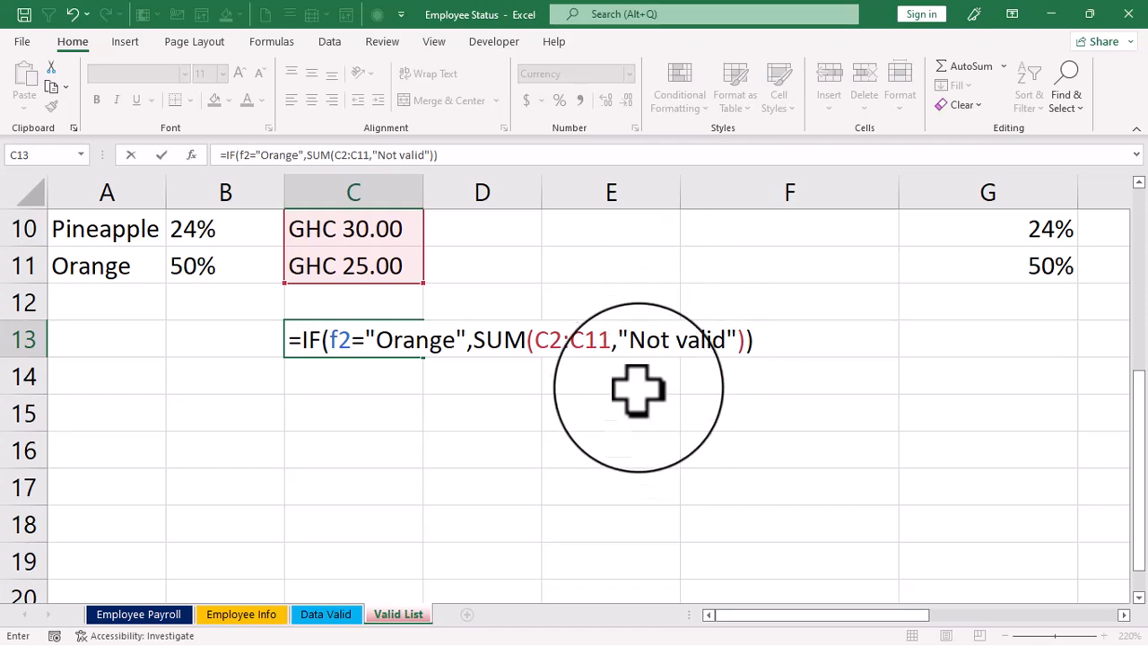
{"action": "key", "text": "Return"}
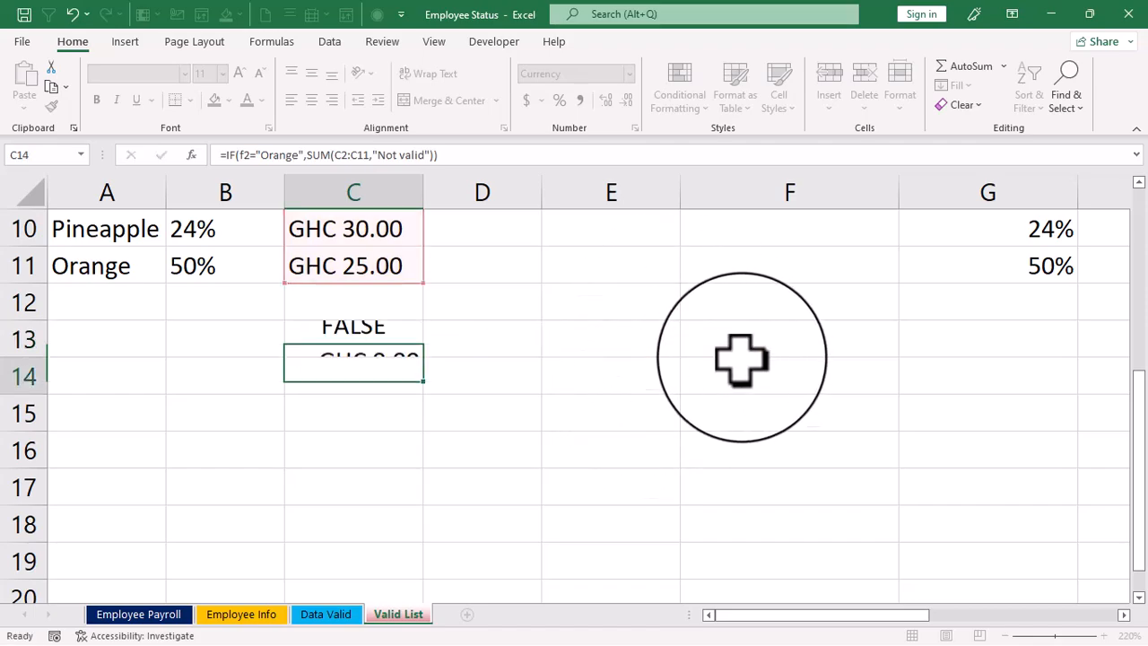
- Choose Orange in F2 and correct the IF formula in C13 so SUM(C2:C11) closes before "Not valid"
{"action": "left_click", "coordinate": [366, 350]}
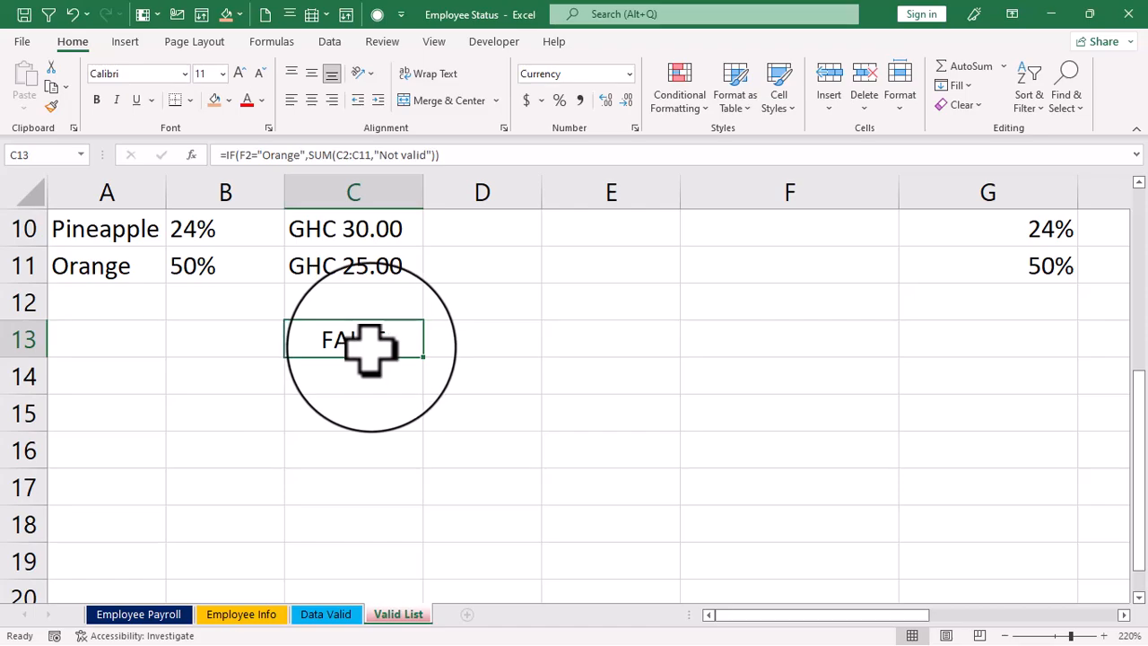
{"action": "scroll", "coordinate": [370, 350], "scroll_direction": "up", "scroll_amount": 3}
{"action": "left_click", "coordinate": [743, 269]}
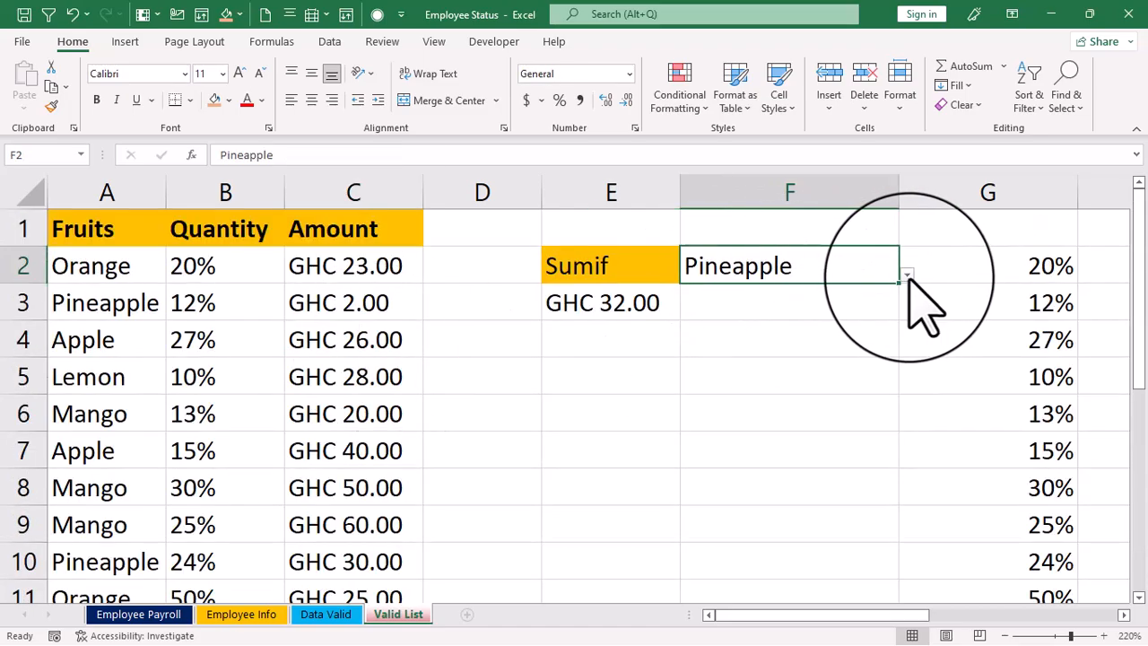
{"action": "left_click", "coordinate": [908, 274]}
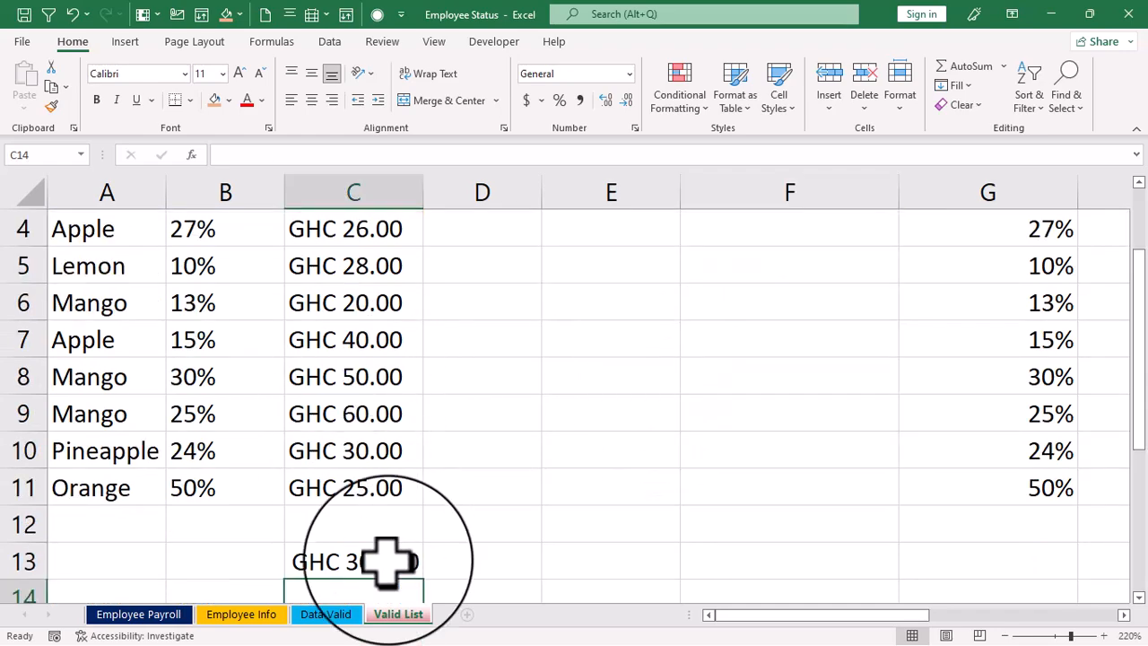
- Set the fruit in F2 to Pineapple and check how the IF formula in C13 responds
{"action": "scroll", "coordinate": [422, 487], "scroll_direction": "up", "scroll_amount": 1}
{"action": "left_click", "coordinate": [745, 273]}
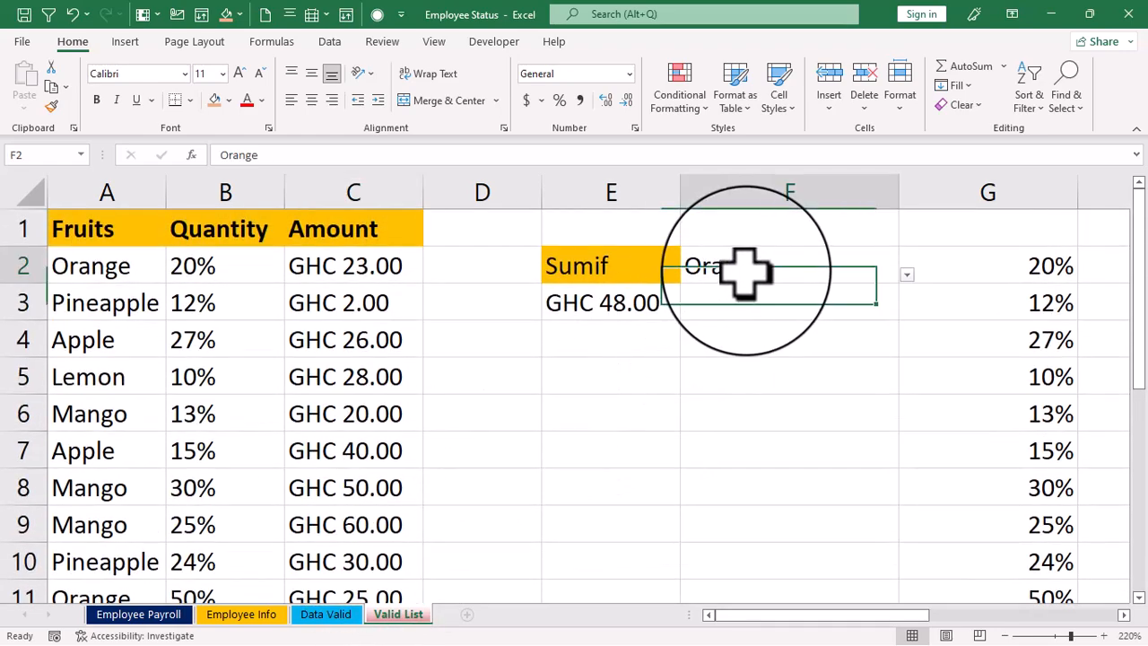
{"action": "left_click", "coordinate": [907, 274]}
{"action": "left_click", "coordinate": [686, 320]}
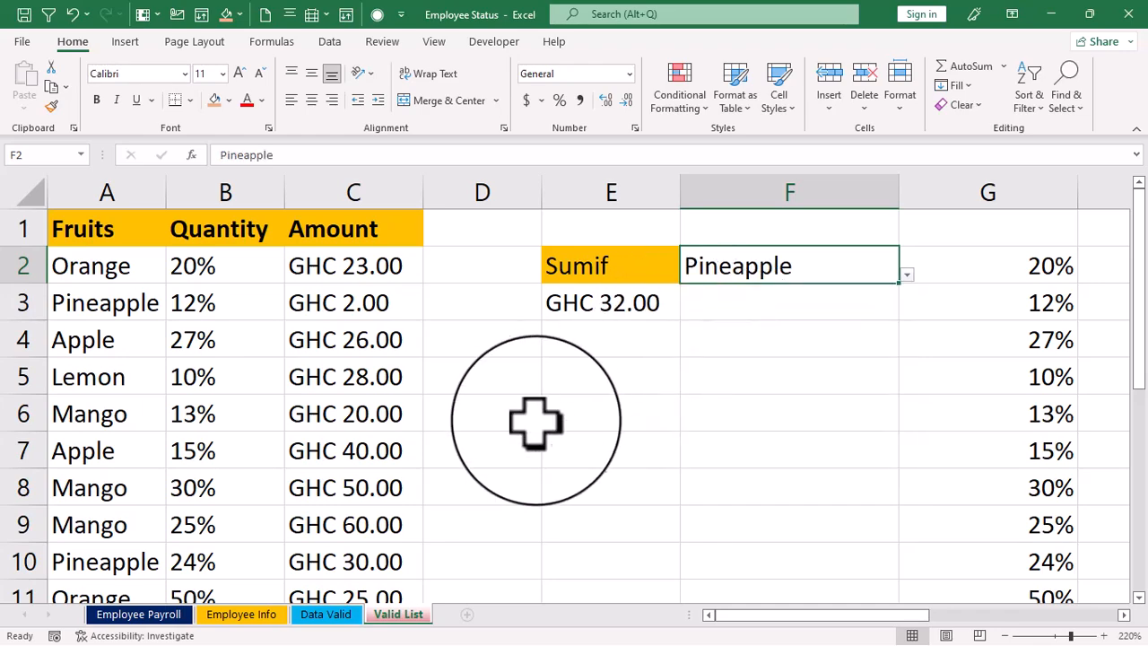
{"action": "scroll", "coordinate": [530, 426], "scroll_direction": "down", "scroll_amount": 4}
{"action": "scroll", "coordinate": [359, 419], "scroll_direction": "up", "scroll_amount": 2}
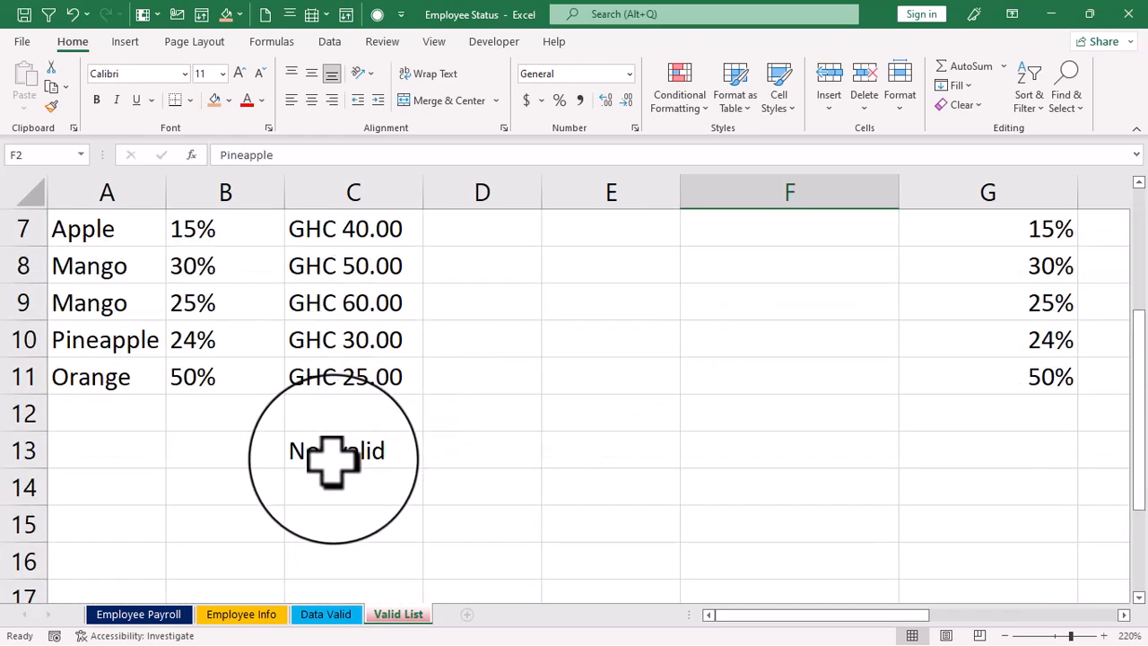
{"action": "scroll", "coordinate": [337, 462], "scroll_direction": "up", "scroll_amount": 2}
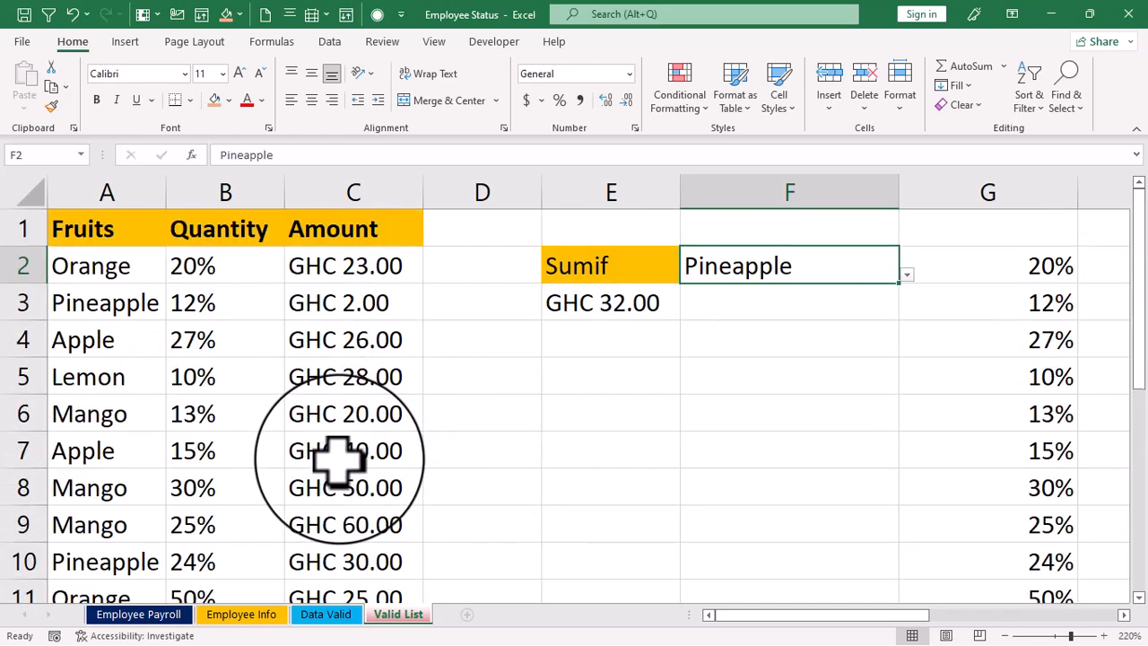
- Switch the fruit in F2 back to Orange and check the result in C13
{"action": "left_click", "coordinate": [907, 274]}
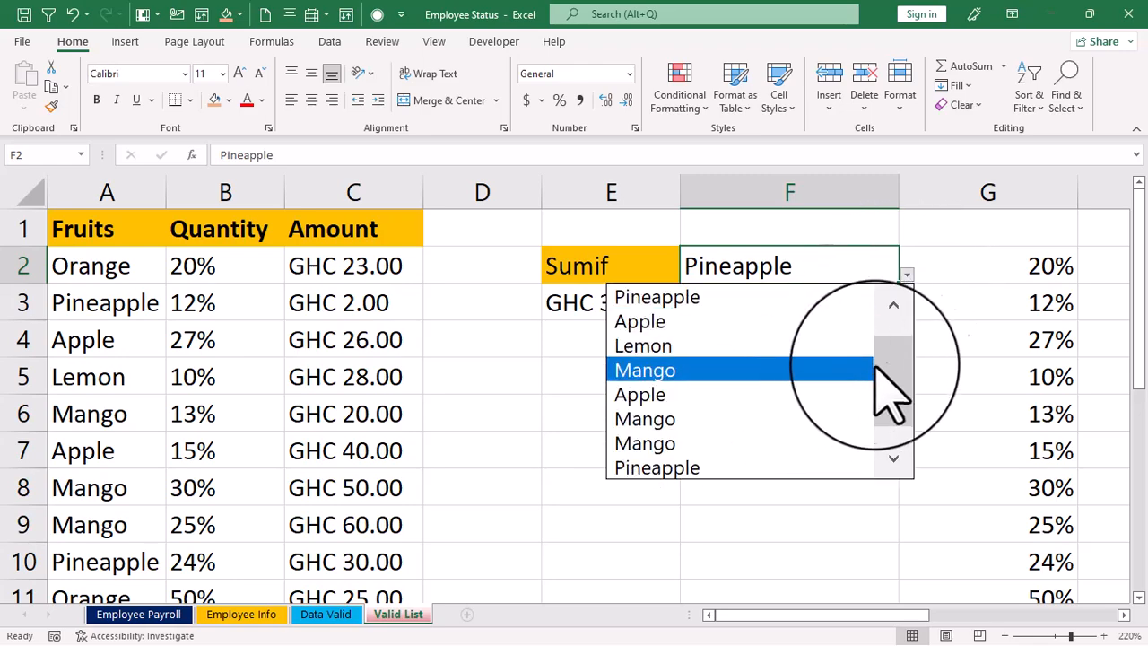
{"action": "left_click", "coordinate": [883, 462]}
{"action": "left_click", "coordinate": [688, 465]}
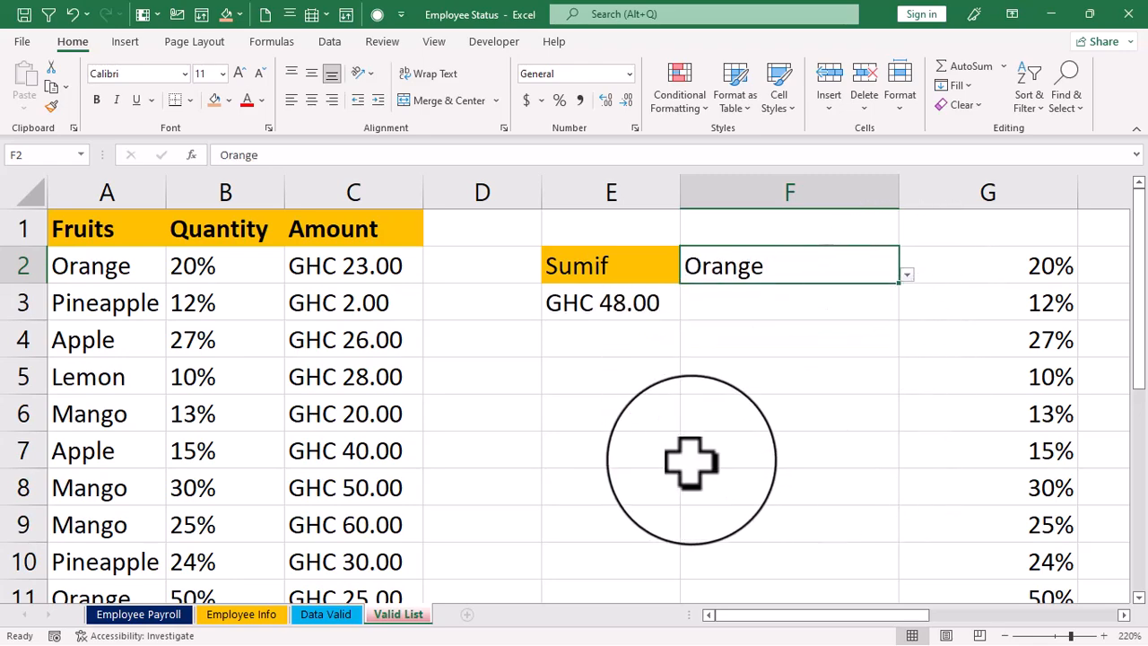
{"action": "scroll", "coordinate": [320, 357], "scroll_direction": "down", "scroll_amount": 3}
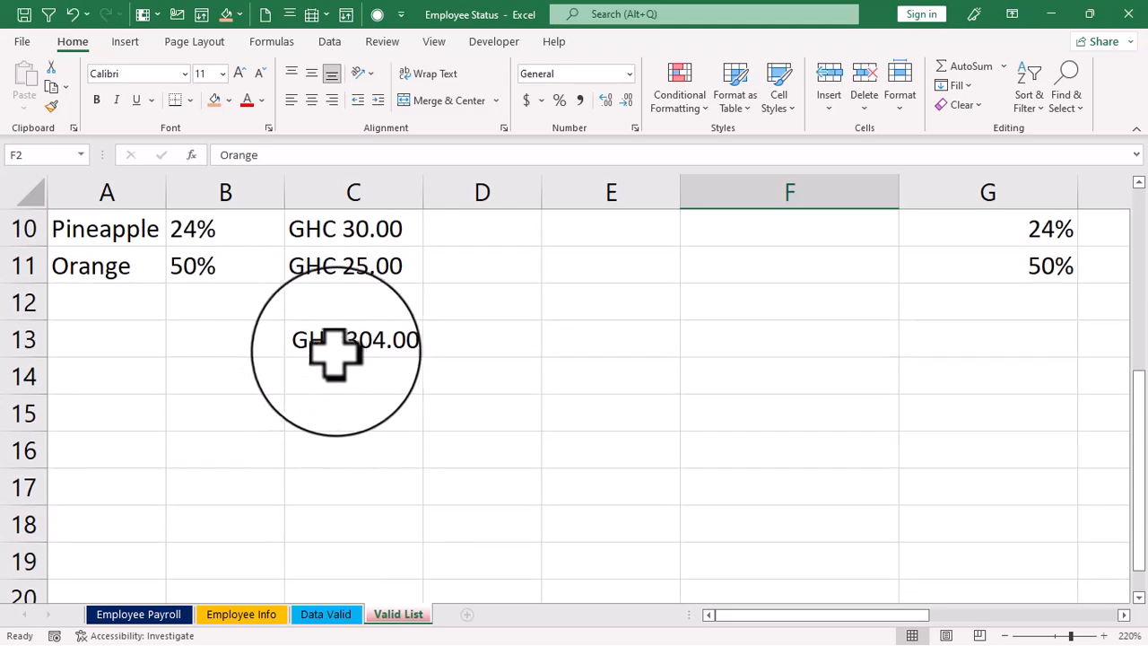
{"action": "scroll", "coordinate": [340, 386], "scroll_direction": "up", "scroll_amount": 3}
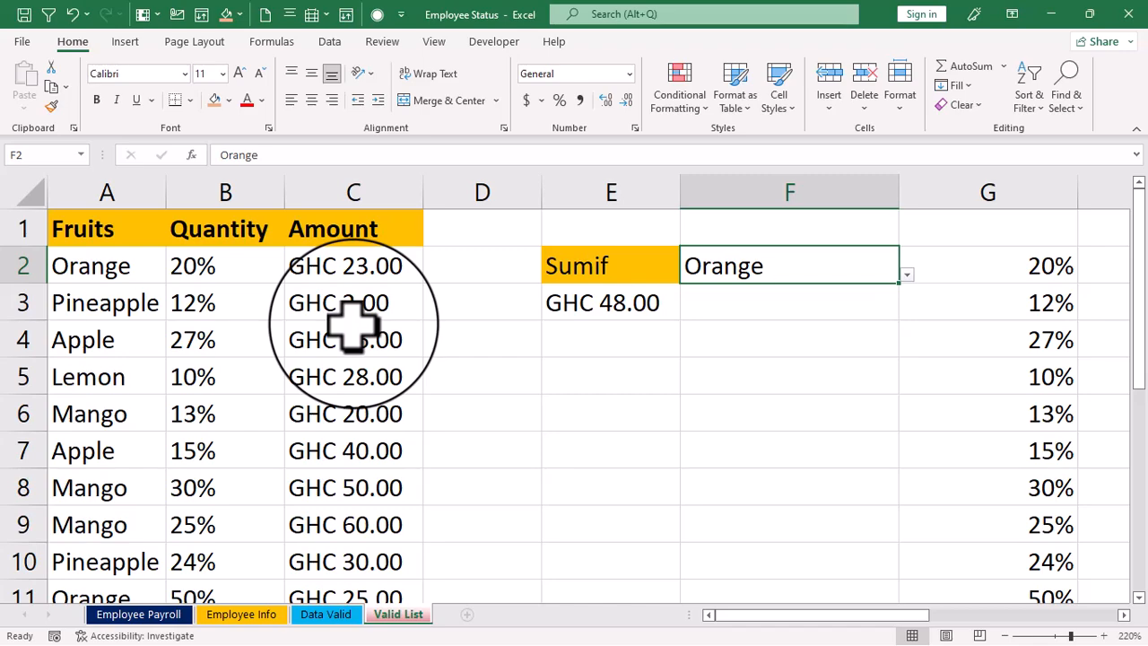
- Open the IF formula in C13 to review its test, true value and false value, leaving it as it is
{"action": "scroll", "coordinate": [392, 377], "scroll_direction": "down", "scroll_amount": 4}
{"action": "left_click", "coordinate": [352, 230]}
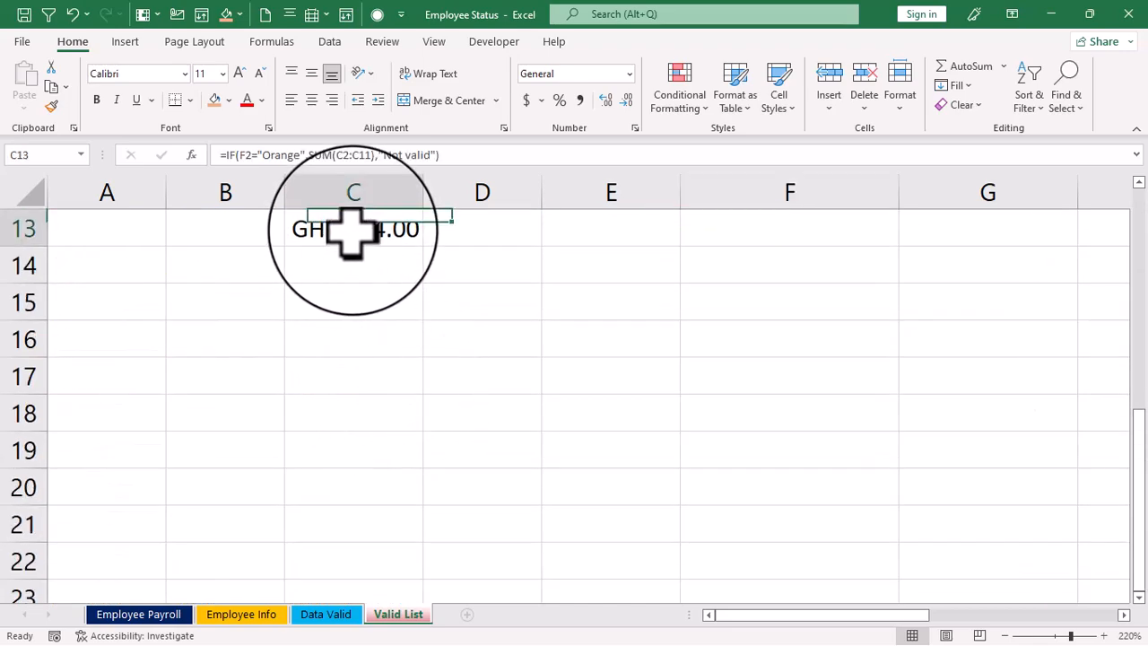
{"action": "double_click", "coordinate": [352, 230]}
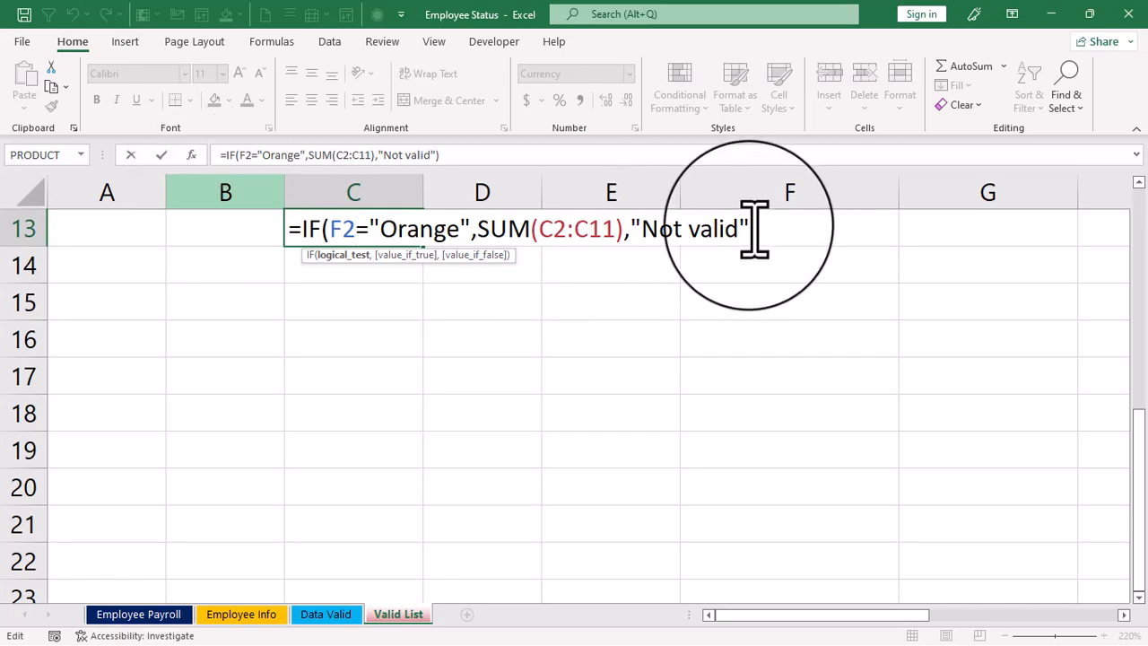
{"action": "key", "text": "Return"}
- Compare F2 with the result in C13, set F2 to Apple and check C13 again
{"action": "scroll", "coordinate": [520, 372], "scroll_direction": "up", "scroll_amount": 4}
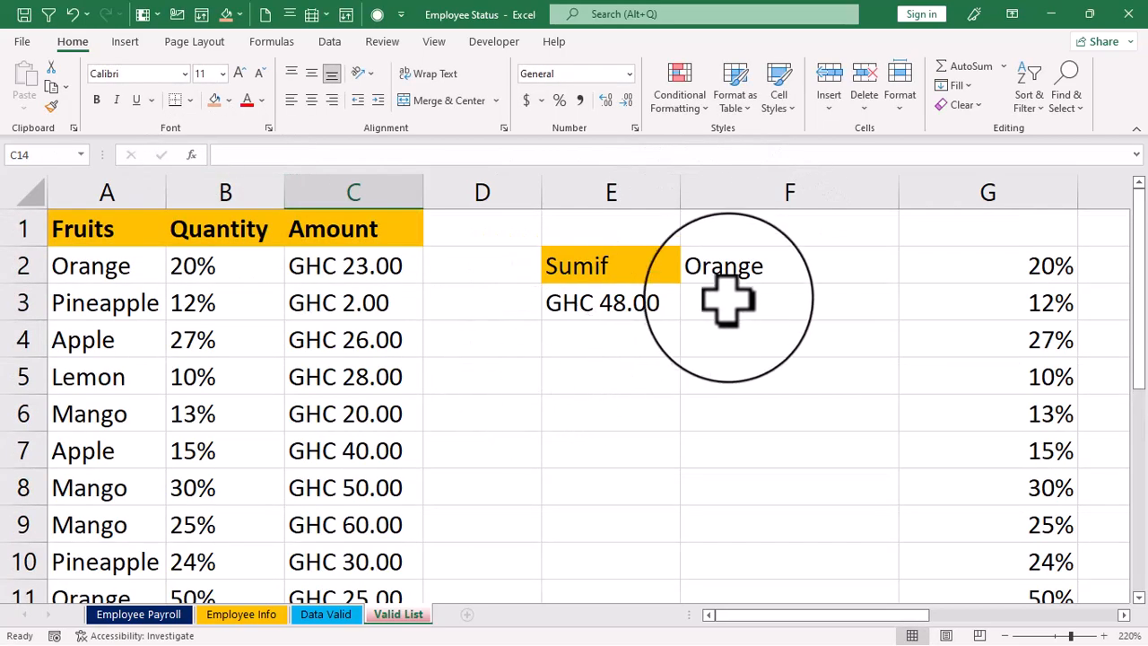
{"action": "scroll", "coordinate": [395, 494], "scroll_direction": "down", "scroll_amount": 3}
{"action": "scroll", "coordinate": [570, 467], "scroll_direction": "up", "scroll_amount": 3}
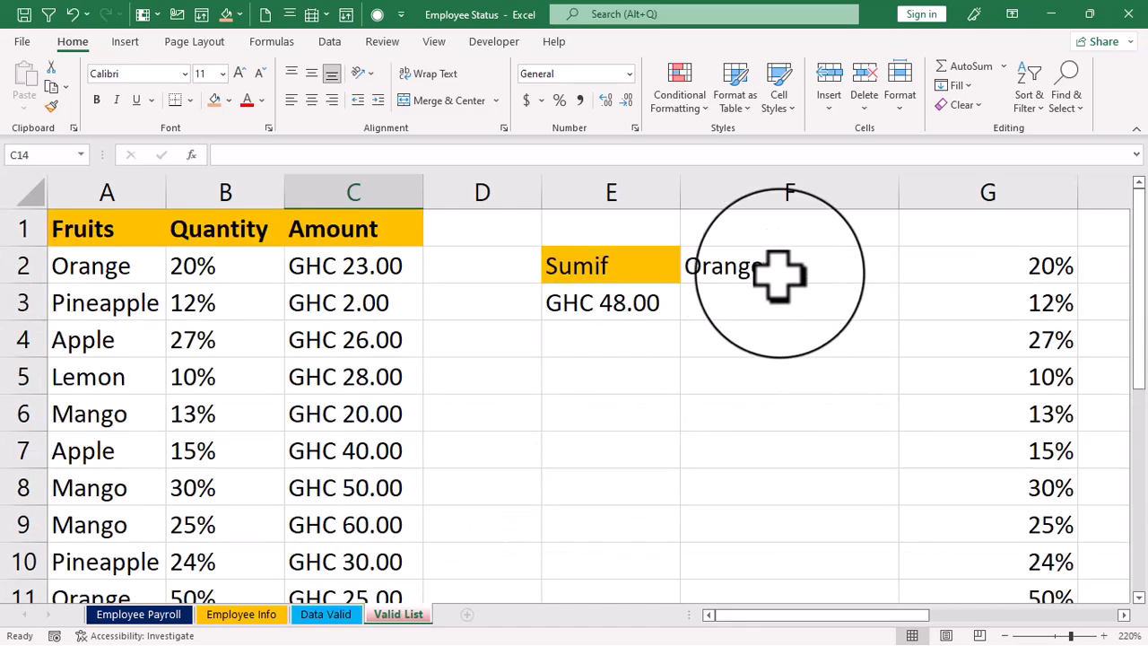
{"action": "left_click", "coordinate": [779, 275]}
{"action": "left_click", "coordinate": [906, 275]}
{"action": "left_click", "coordinate": [686, 348]}
{"action": "scroll", "coordinate": [479, 454], "scroll_direction": "down", "scroll_amount": 5}
{"action": "scroll", "coordinate": [341, 449], "scroll_direction": "up", "scroll_amount": 2}
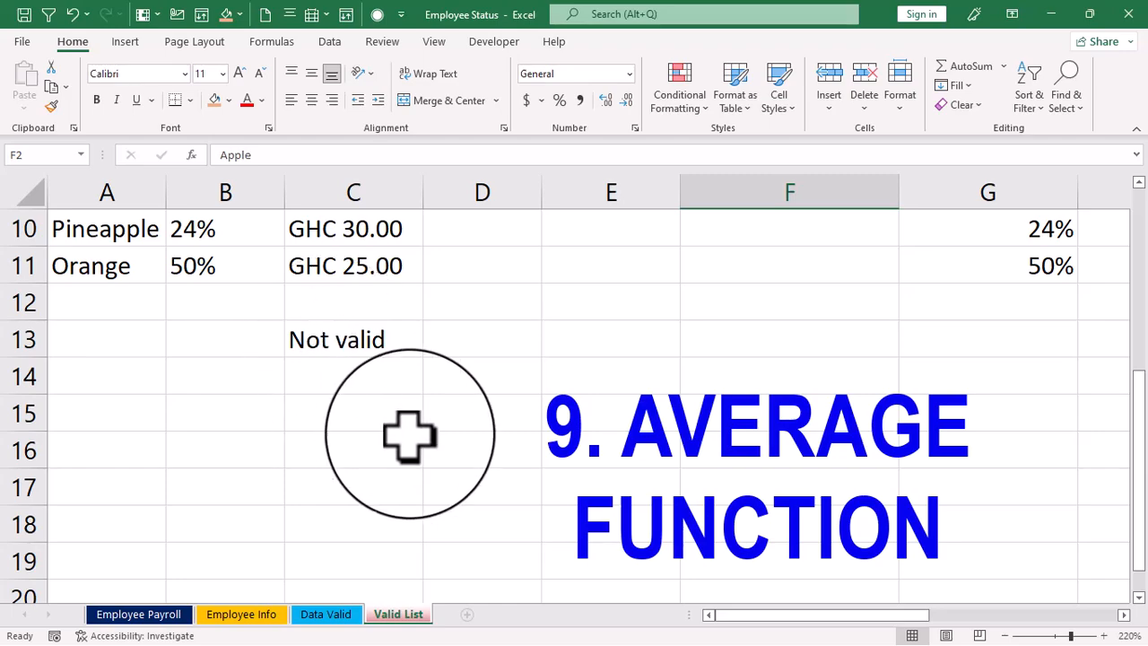
- Replace the IF formula in C13 with an AVERAGE formula over the amounts in C2:C11
{"action": "left_click", "coordinate": [337, 348]}
{"action": "key", "text": "Delete"}
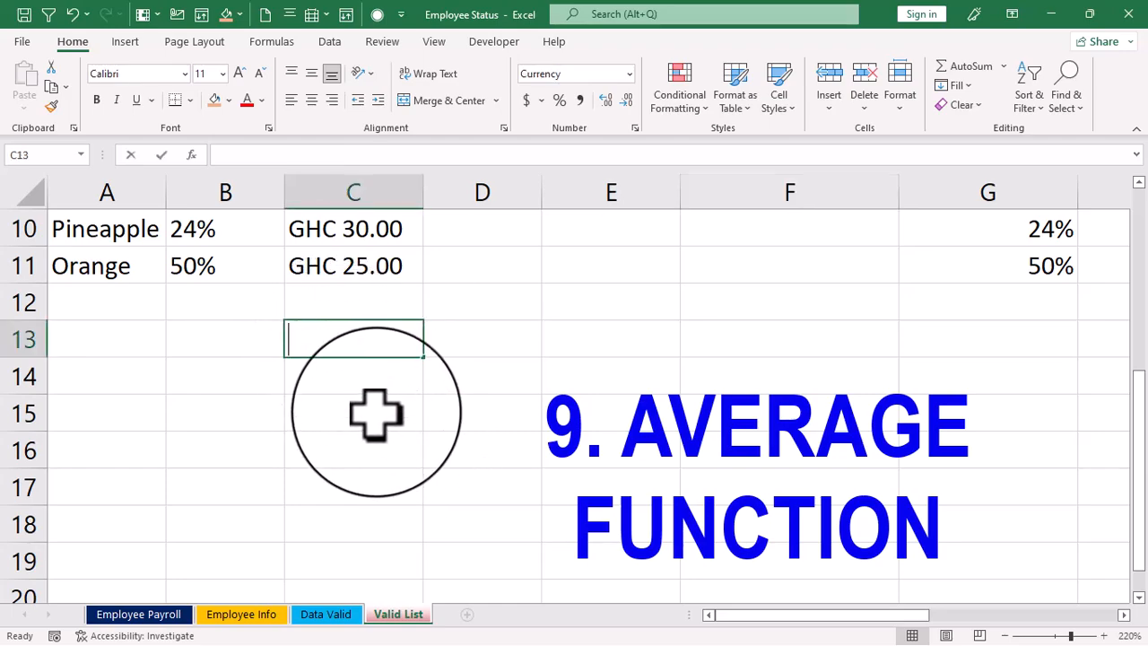
{"action": "type", "text": "=aver"}
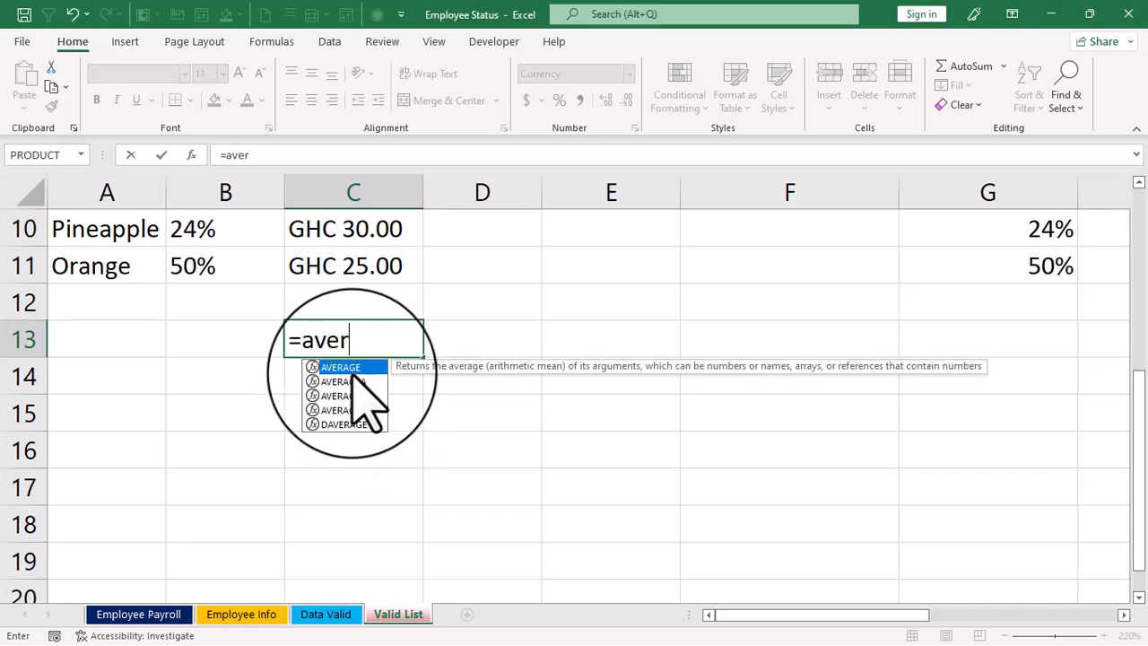
{"action": "double_click", "coordinate": [341, 367]}
{"action": "scroll", "coordinate": [368, 435], "scroll_direction": "up", "scroll_amount": 3}
{"action": "left_click_drag", "start_coordinate": [368, 270], "coordinate": [392, 536]}
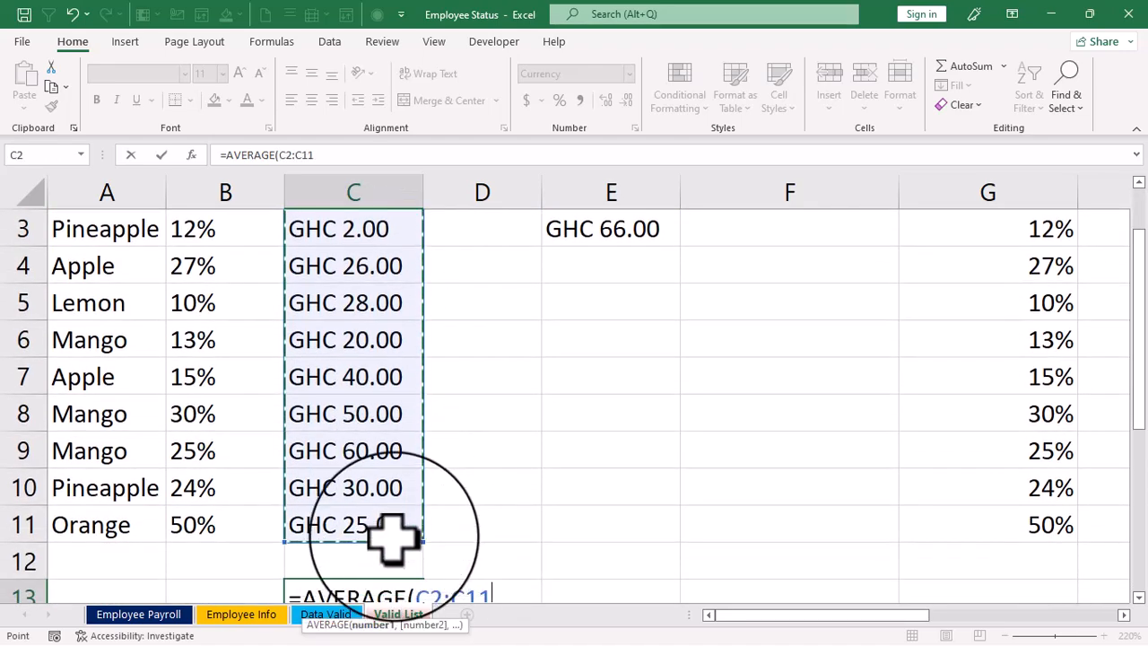
{"action": "scroll", "coordinate": [381, 524], "scroll_direction": "down", "scroll_amount": 2}
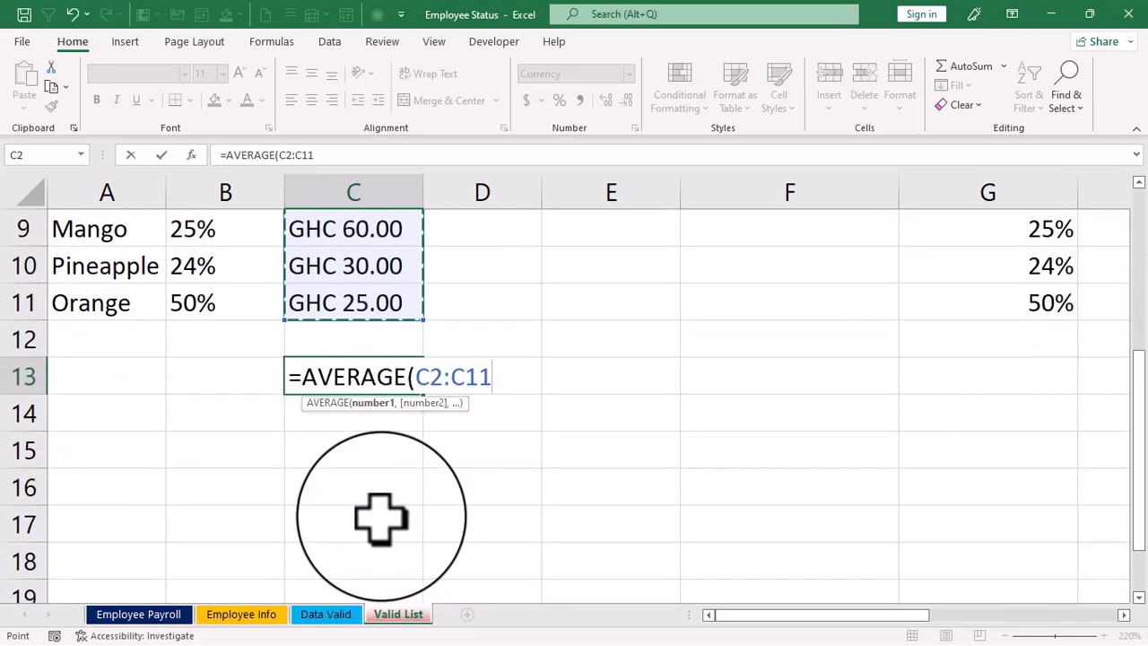
{"action": "key", "text": "Return"}
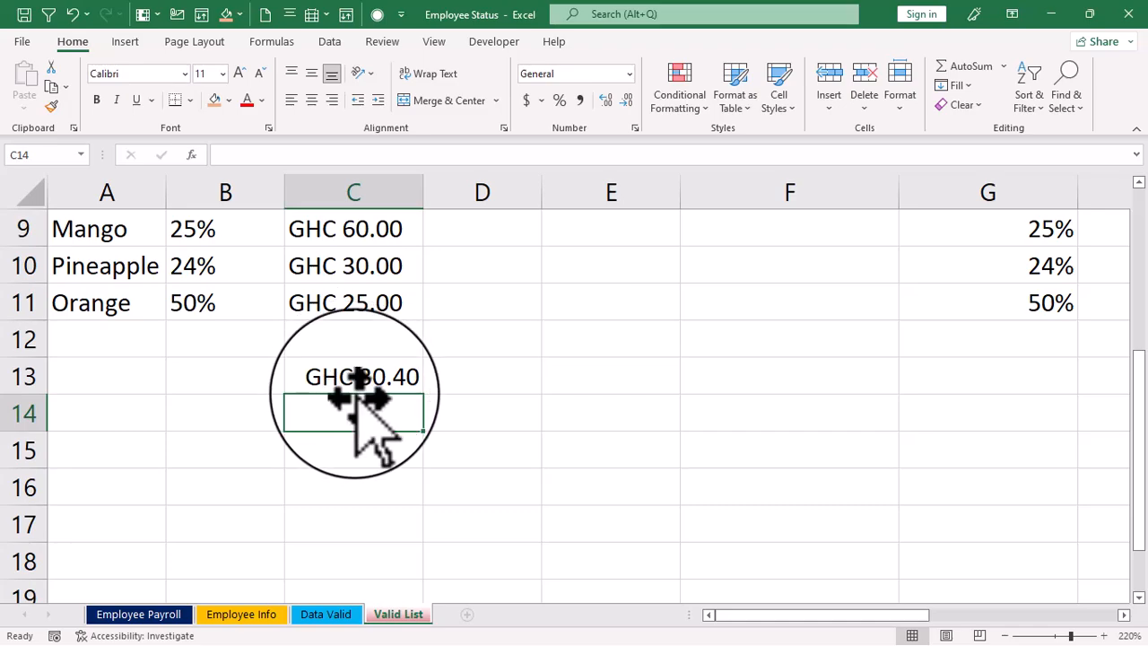
- Clear C13 and insert AutoSum's Average function there, shortening its range to C2:C11
{"action": "scroll", "coordinate": [359, 399], "scroll_direction": "up", "scroll_amount": 3}
{"action": "scroll", "coordinate": [375, 285], "scroll_direction": "down", "scroll_amount": 3}
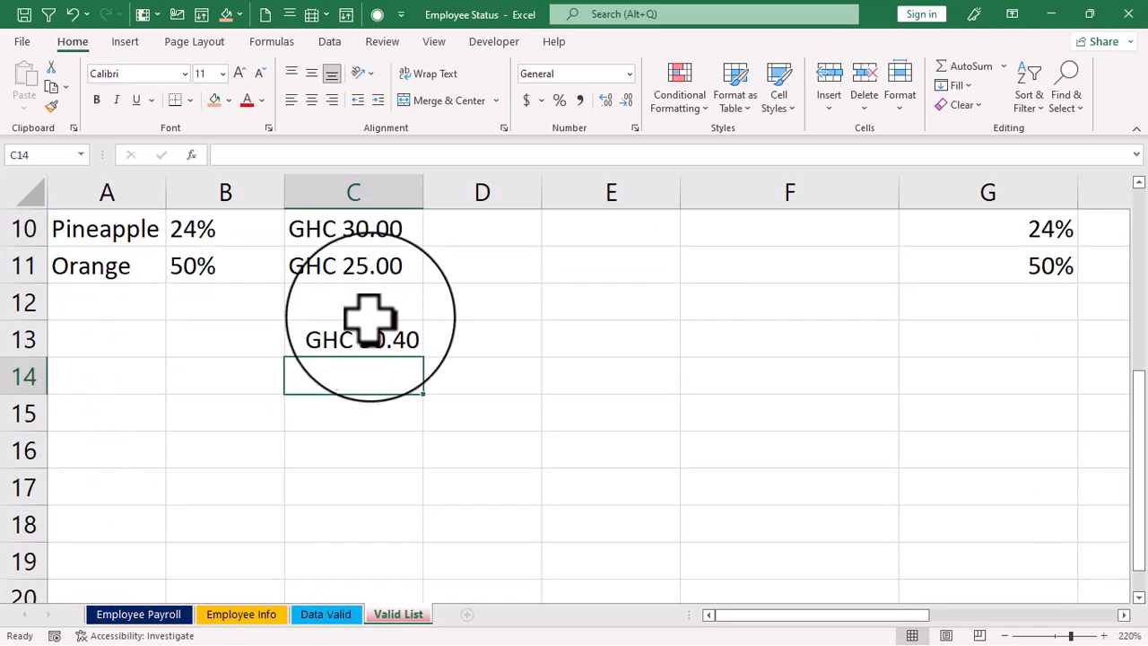
{"action": "left_click", "coordinate": [366, 341]}
{"action": "key", "text": "Delete"}
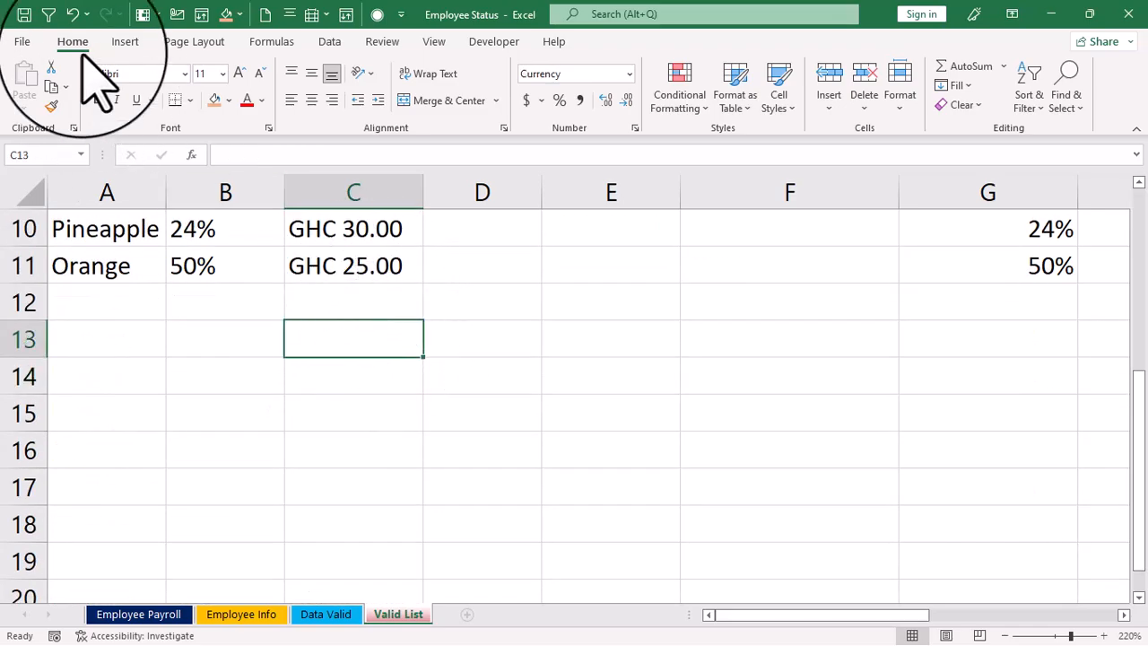
{"action": "left_click", "coordinate": [1006, 68]}
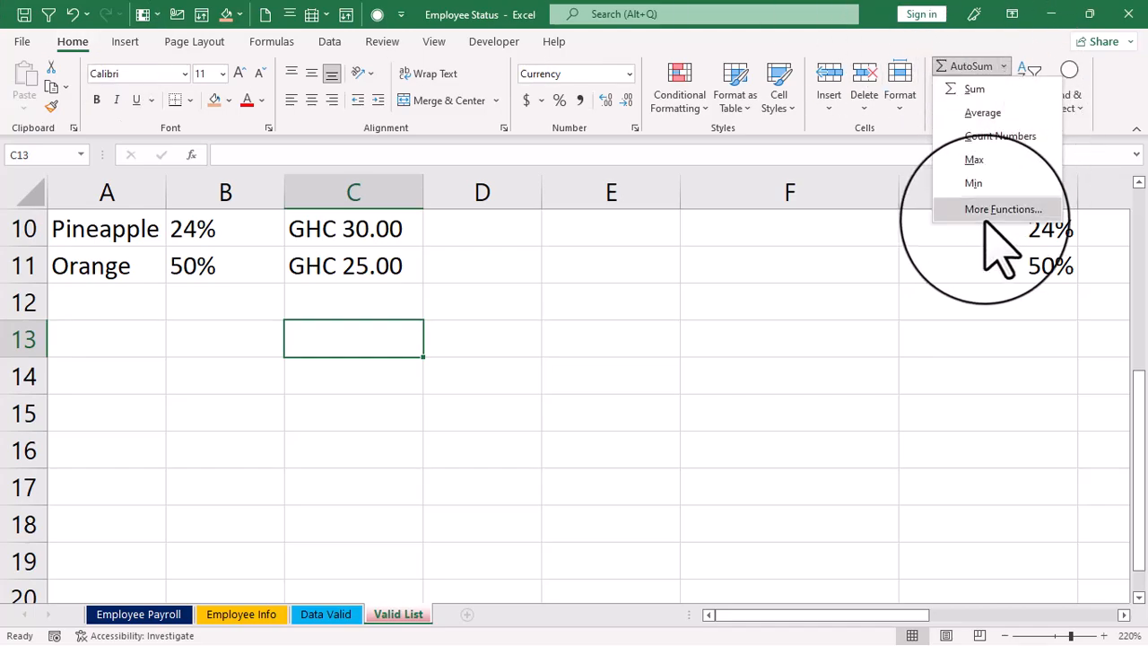
{"action": "left_click", "coordinate": [987, 113]}
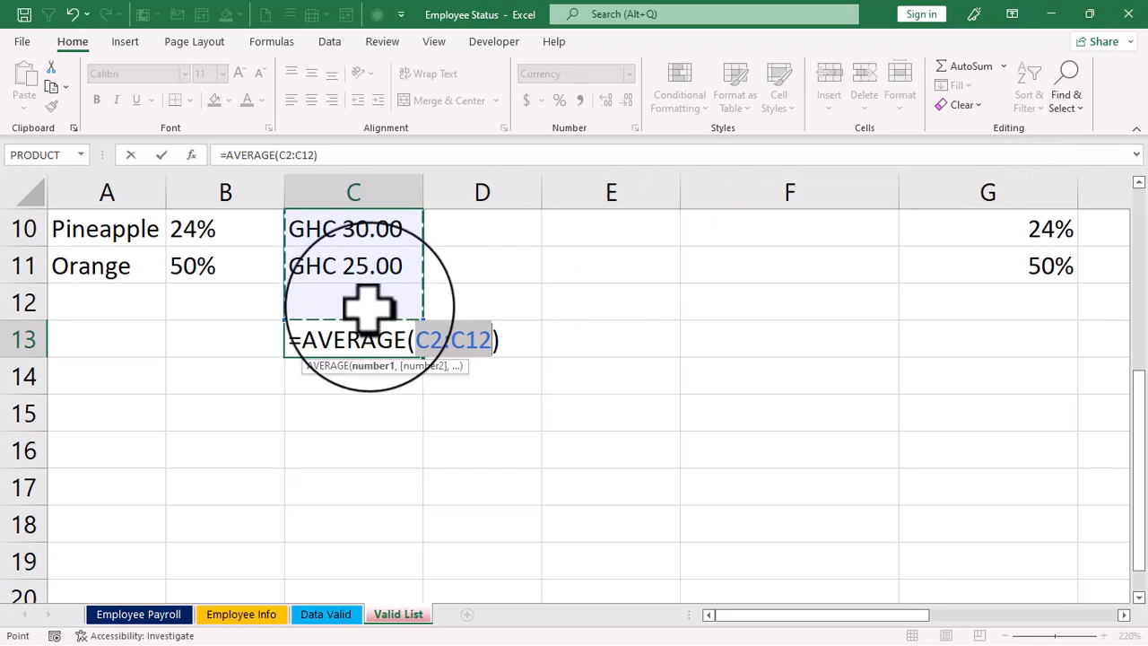
{"action": "key", "text": "shift+Up"}
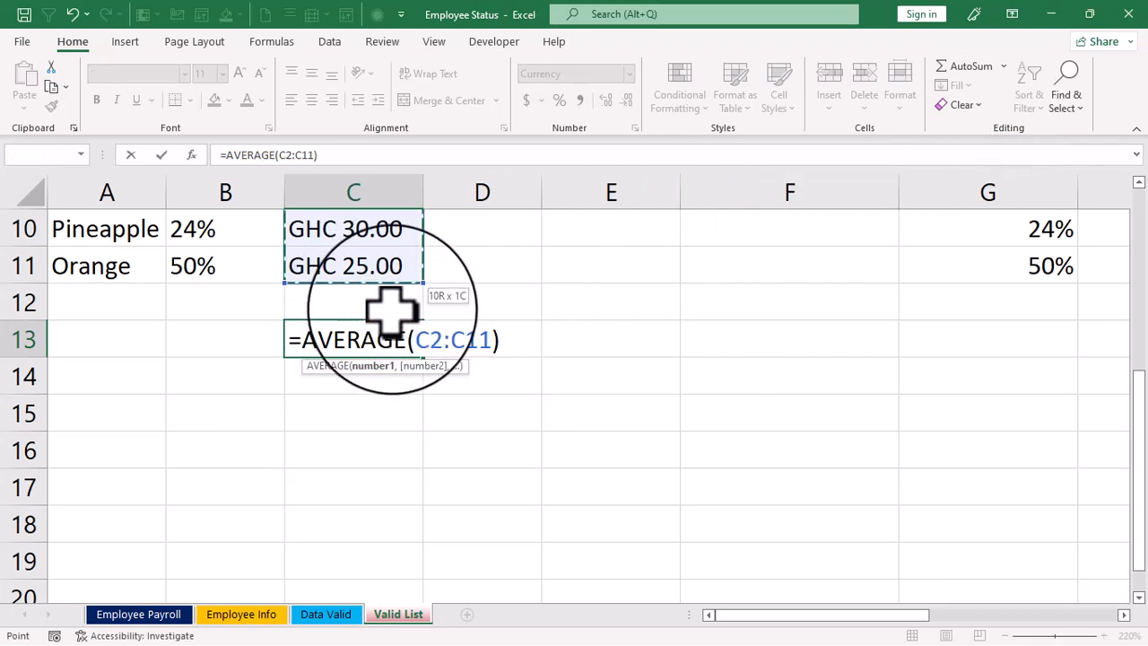
{"action": "key", "text": "Return"}
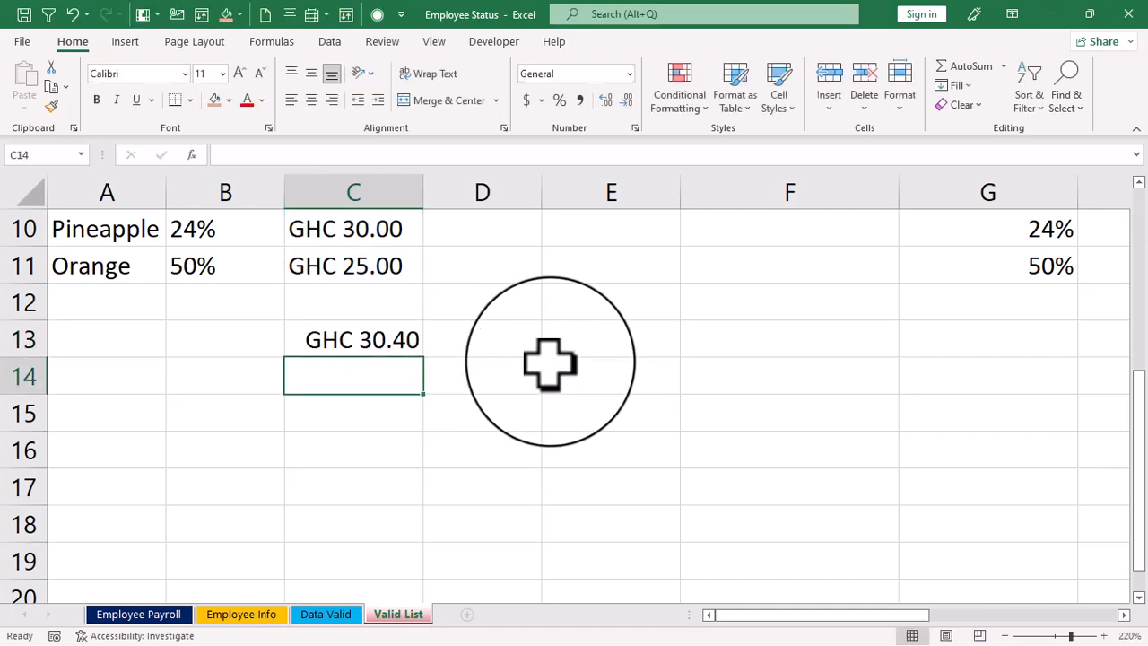
- Clear the average from C13 and select cell D13
{"action": "left_click", "coordinate": [368, 346]}
{"action": "key", "text": "Delete"}
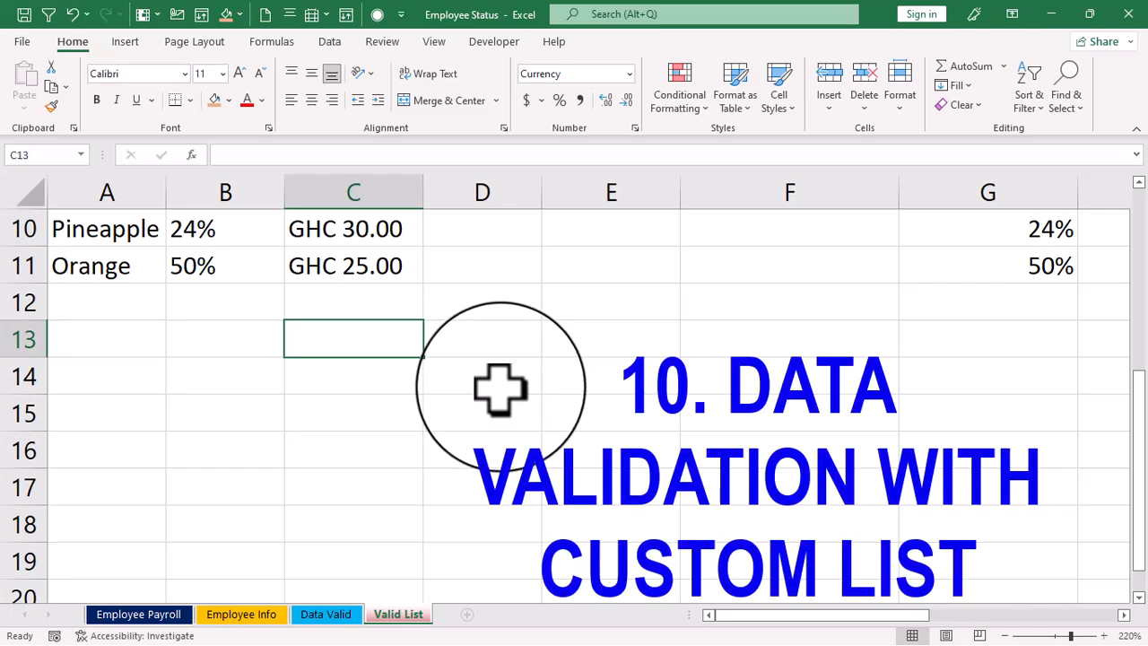
{"action": "left_click", "coordinate": [482, 338]}
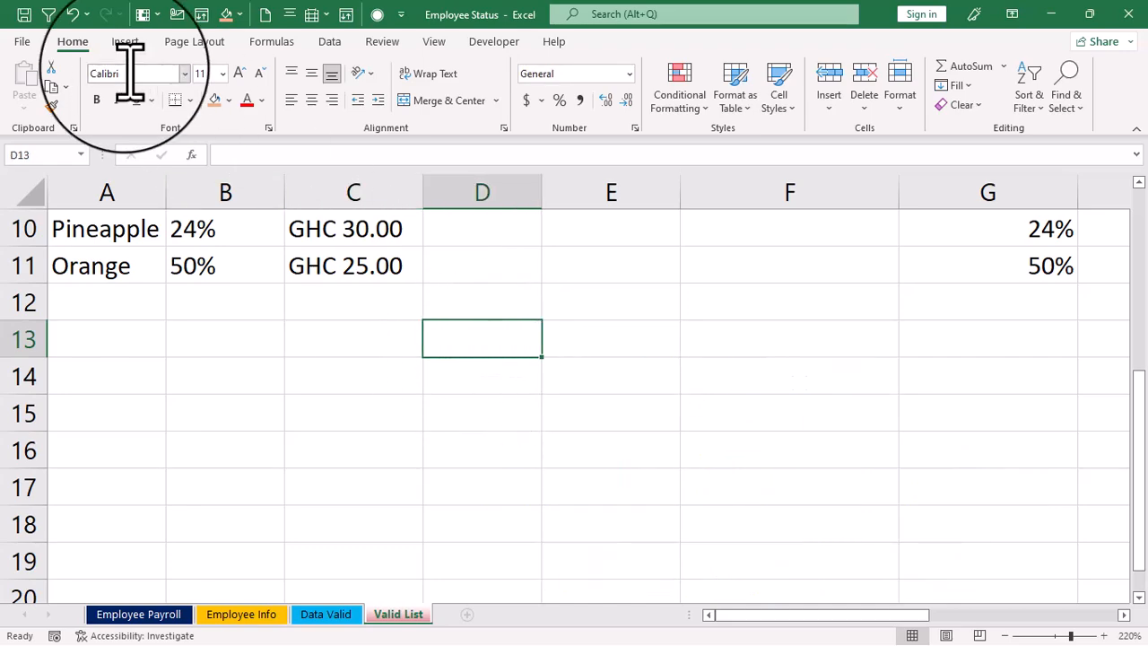
- Add list data validation to D13, entering four comma-separated first names as its source
{"action": "left_click", "coordinate": [332, 43]}
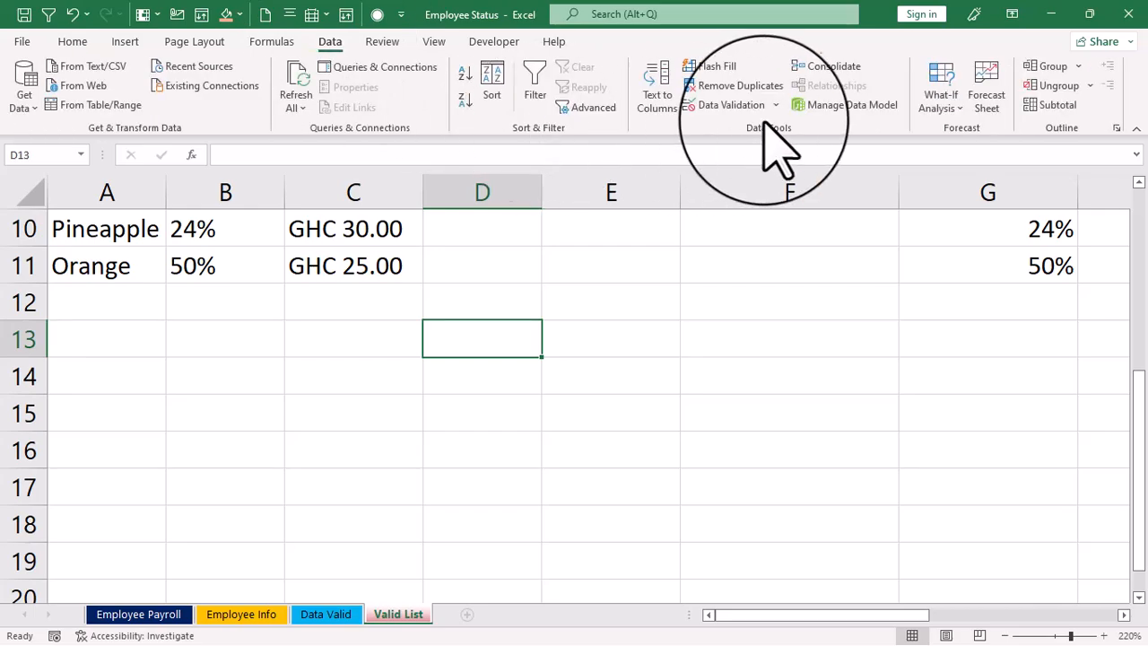
{"action": "left_click", "coordinate": [743, 108]}
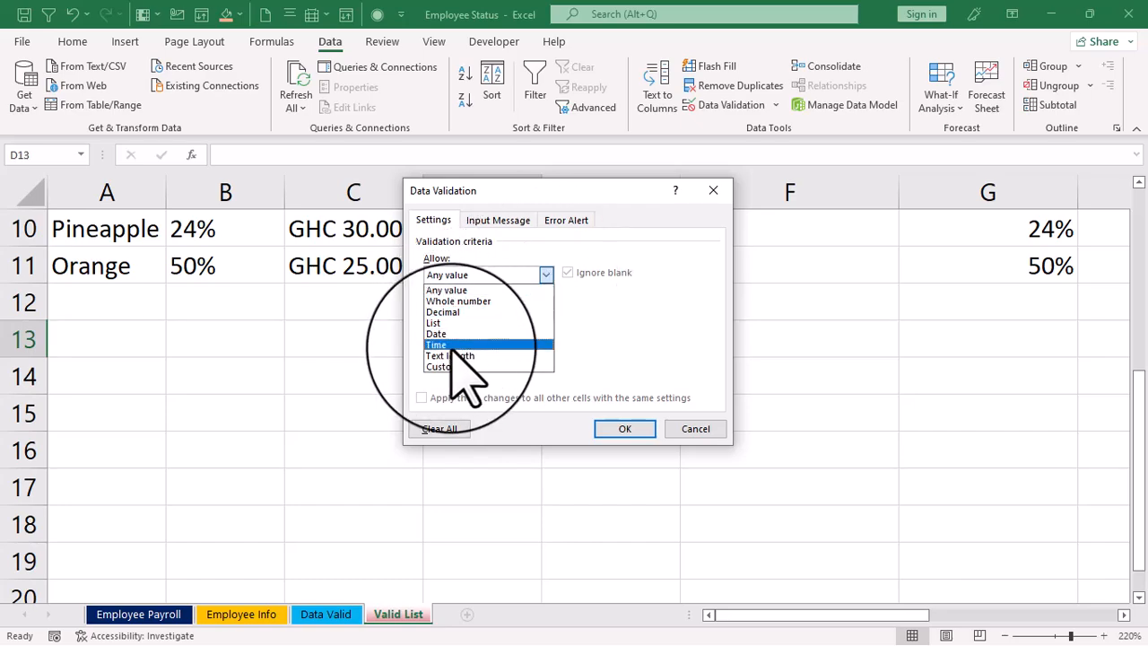
{"action": "left_click", "coordinate": [440, 322]}
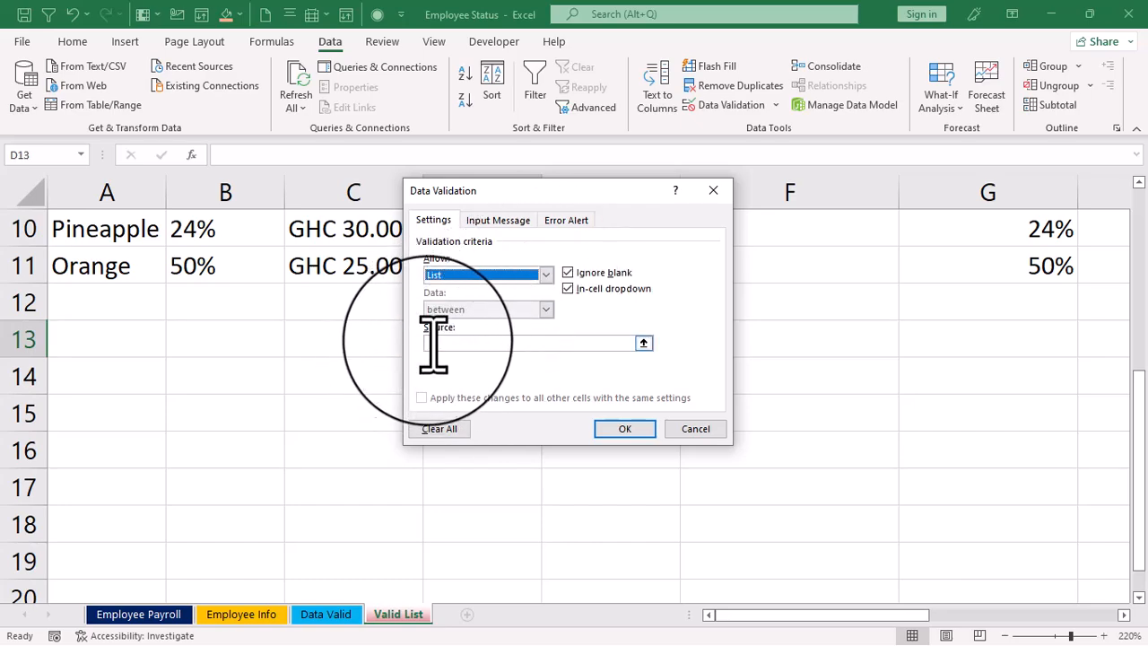
{"action": "left_click", "coordinate": [505, 345]}
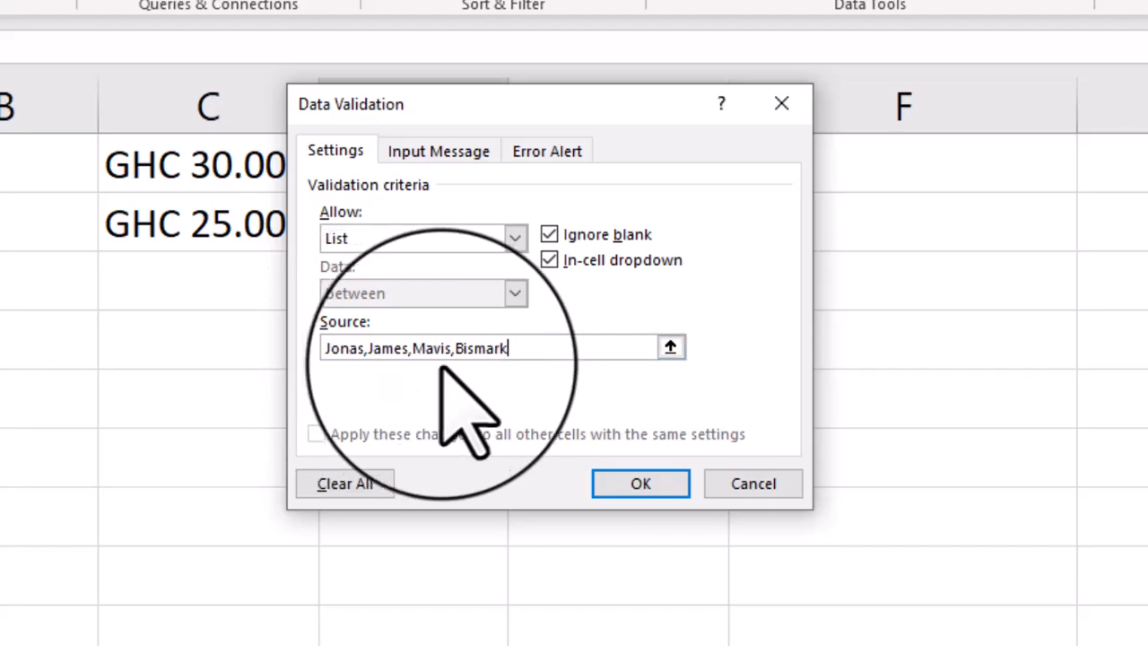
{"action": "left_click", "coordinate": [642, 485]}
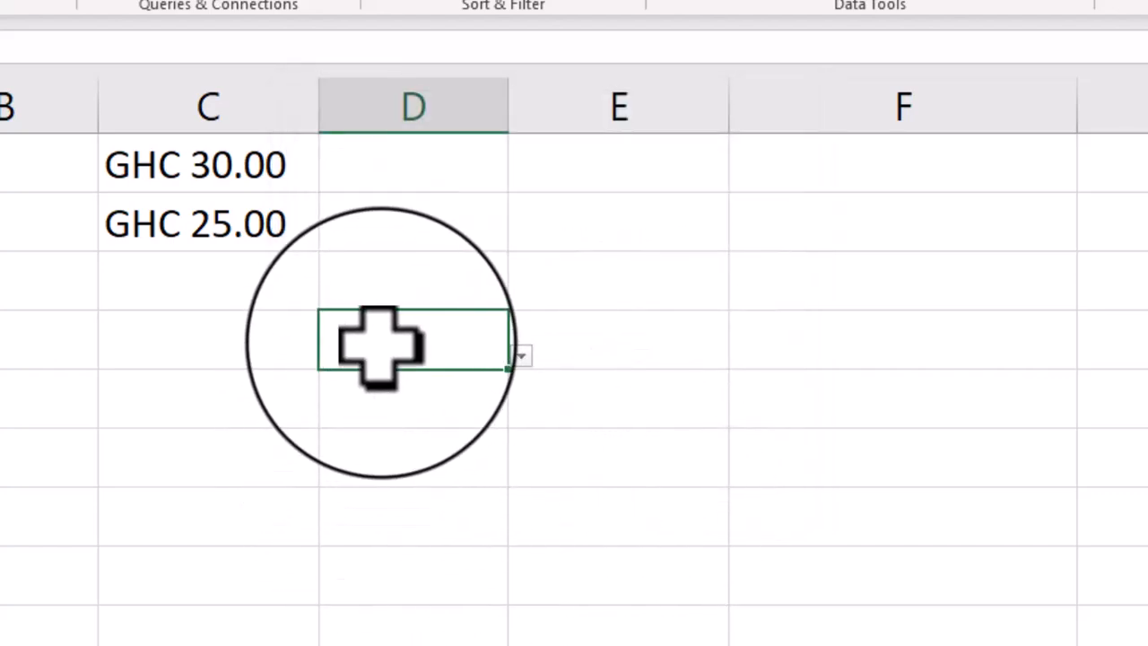
- Examine the drop-down choices in D13 and compare the cell with D14 below it
{"action": "left_click", "coordinate": [521, 357]}
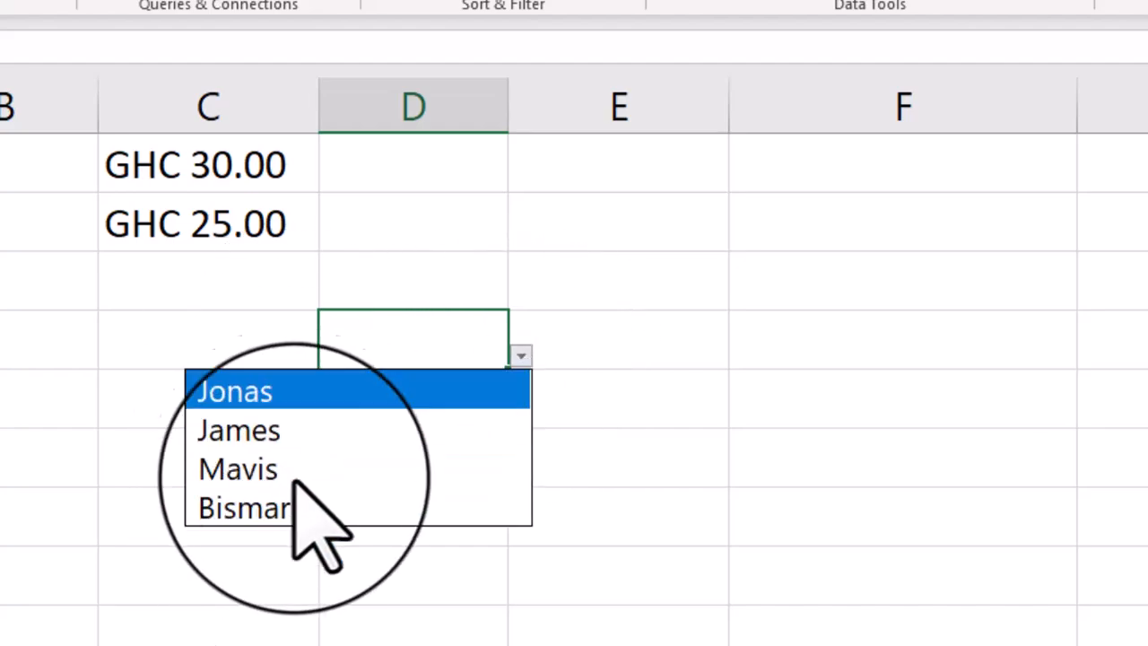
{"action": "key", "text": "Escape"}
{"action": "left_click", "coordinate": [401, 408]}
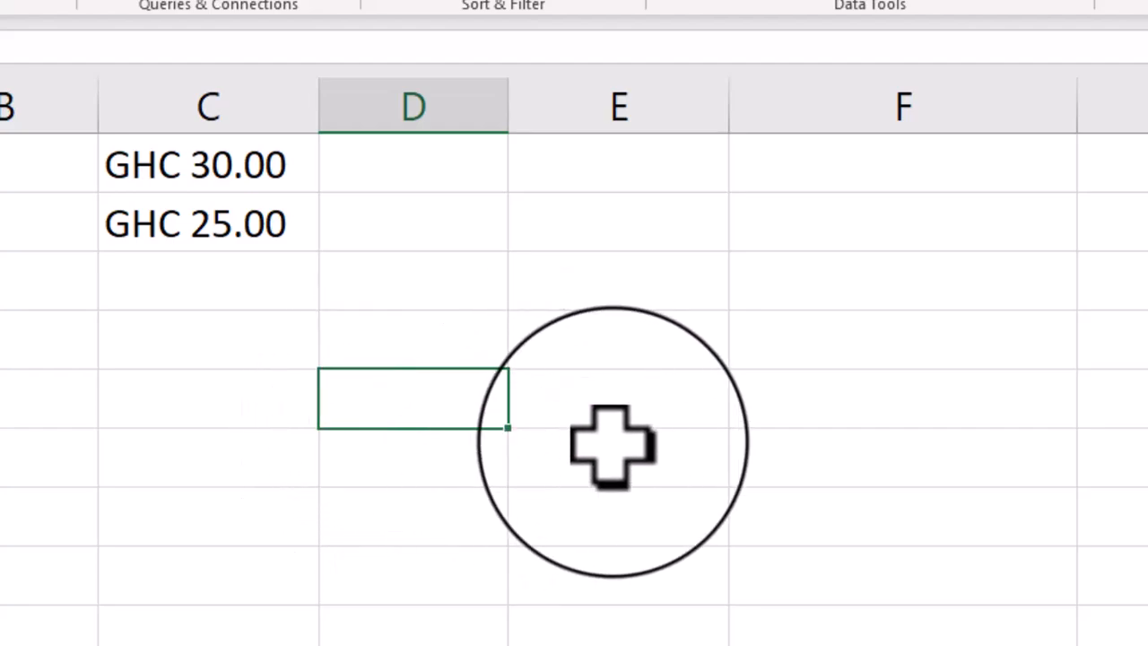
- Fill the drop-down list from D13 down through D19 and check the copied cells from D14 to D18
{"action": "left_click", "coordinate": [399, 337]}
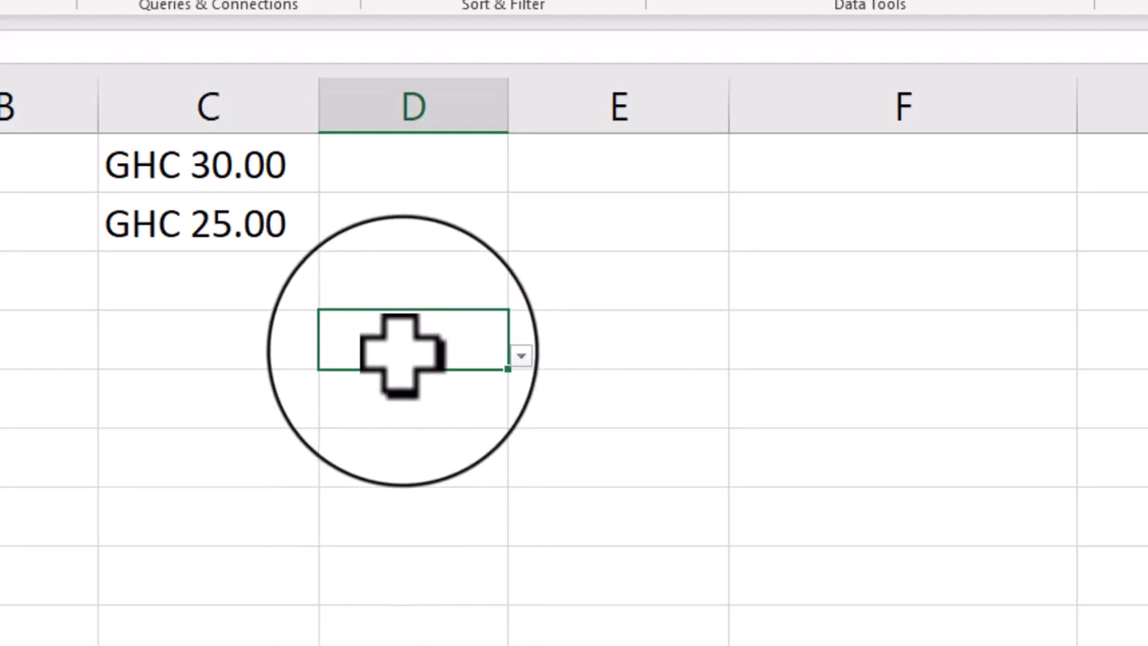
{"action": "left_click_drag", "start_coordinate": [401, 345], "coordinate": [399, 644]}
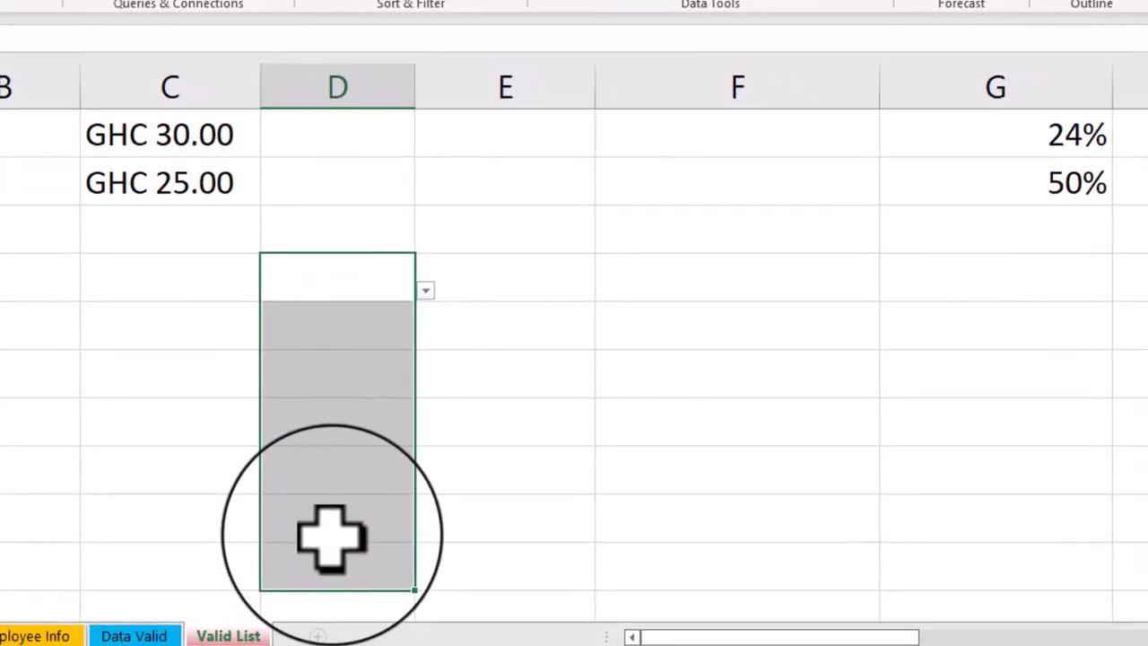
{"action": "key", "text": "ctrl+d"}
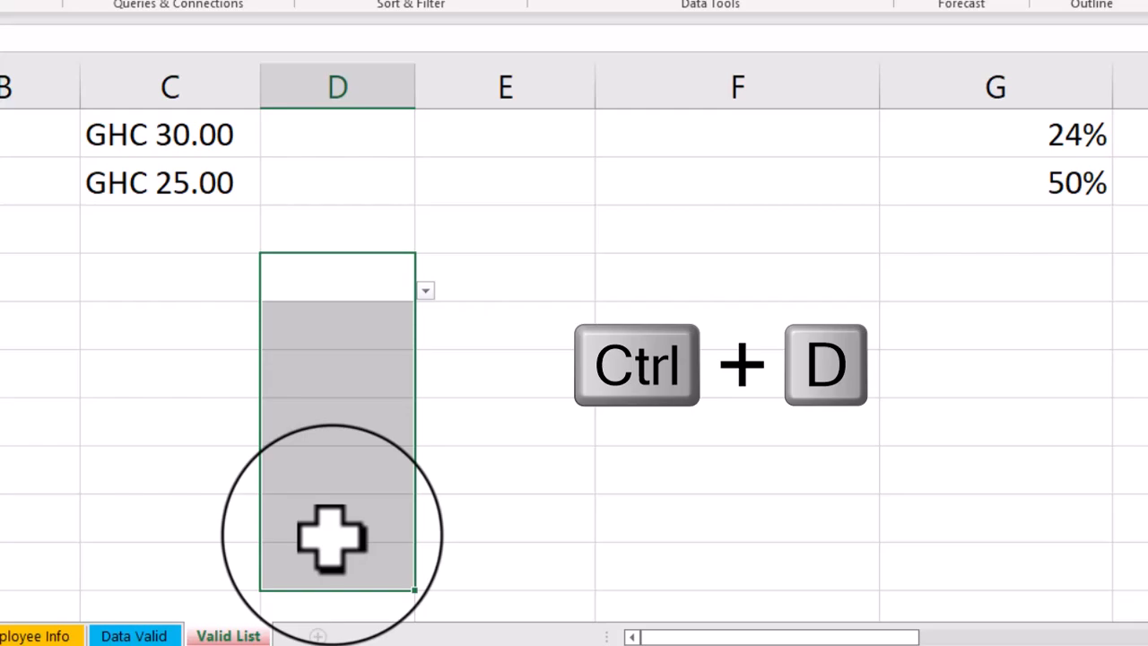
{"action": "left_click", "coordinate": [331, 331]}
{"action": "left_click", "coordinate": [346, 380]}
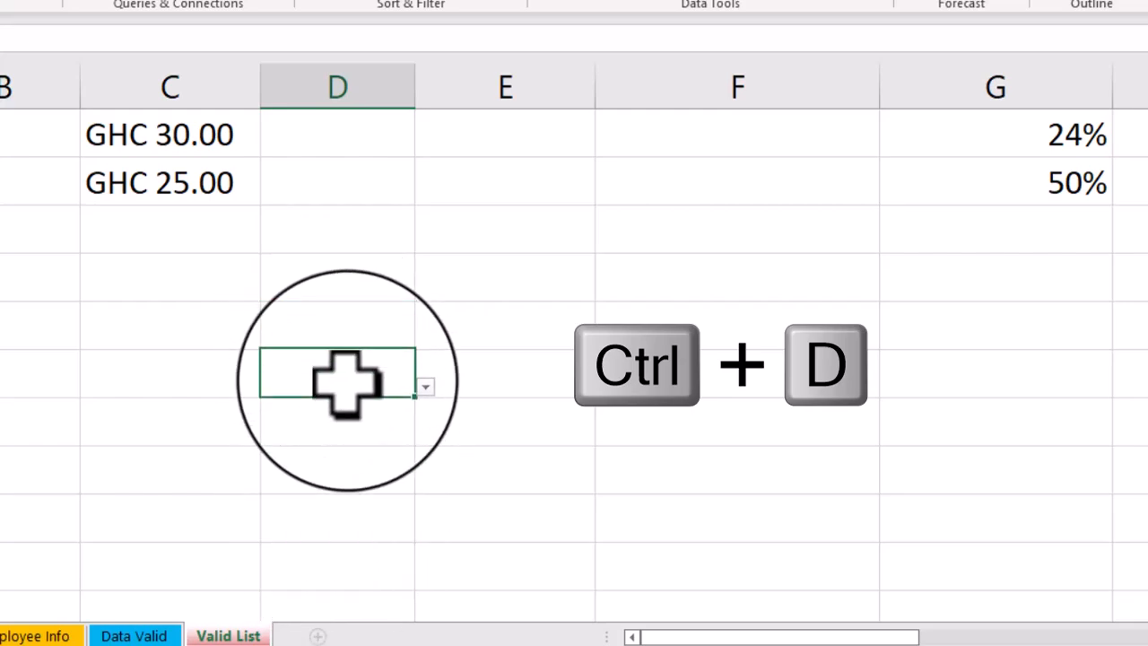
{"action": "left_click", "coordinate": [352, 430]}
{"action": "left_click", "coordinate": [333, 475]}
{"action": "left_click", "coordinate": [335, 525]}
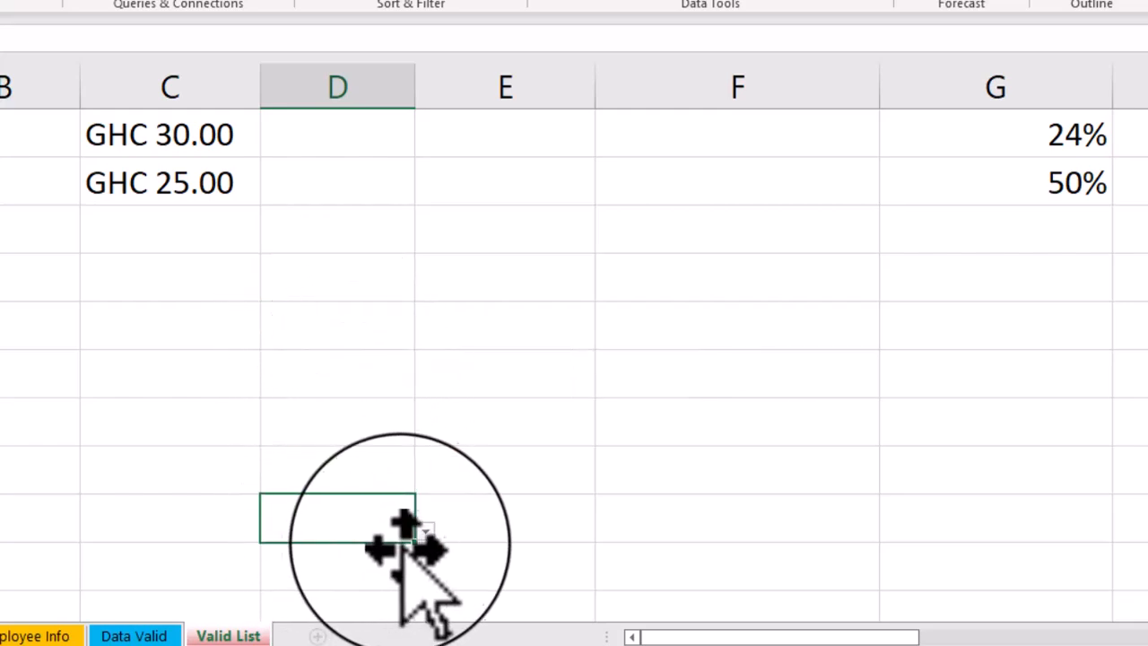
- Choose the second listed name for D18 and the third listed name for D17 from their drop-down lists
{"action": "left_click", "coordinate": [425, 531]}
{"action": "left_click", "coordinate": [256, 584]}
{"action": "left_click", "coordinate": [354, 470]}
{"action": "left_click", "coordinate": [425, 482]}
{"action": "left_click", "coordinate": [267, 572]}
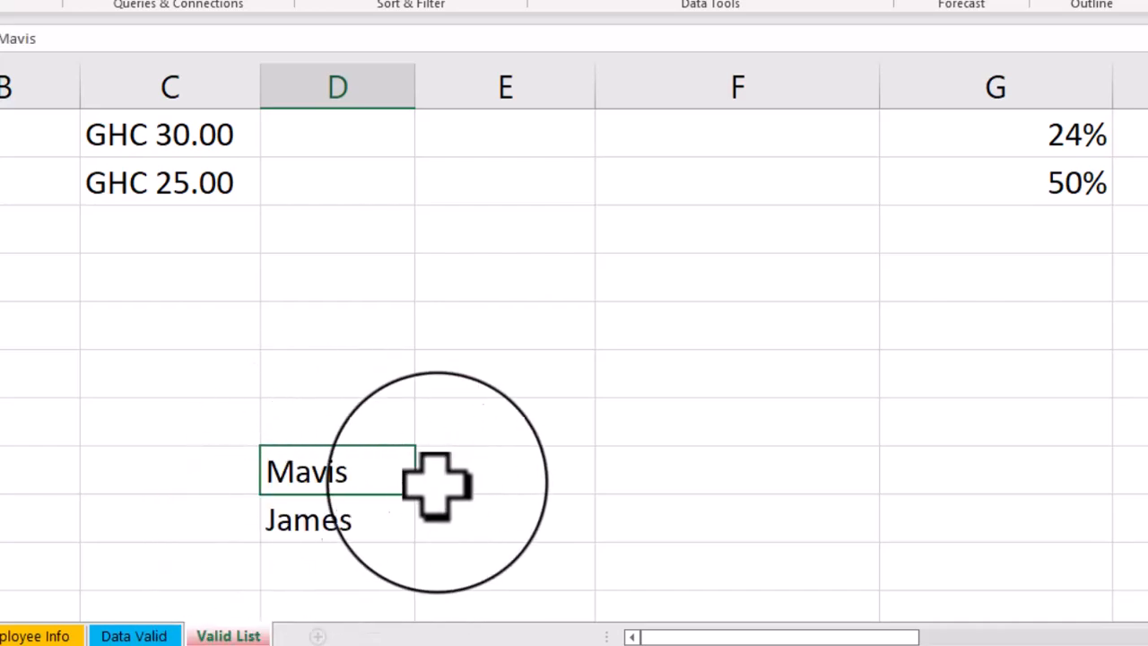
- Fill D16, D15 and D14 from their drop-down lists with the fourth, first and third listed names respectively
{"action": "left_click", "coordinate": [384, 418]}
{"action": "left_click", "coordinate": [425, 434]}
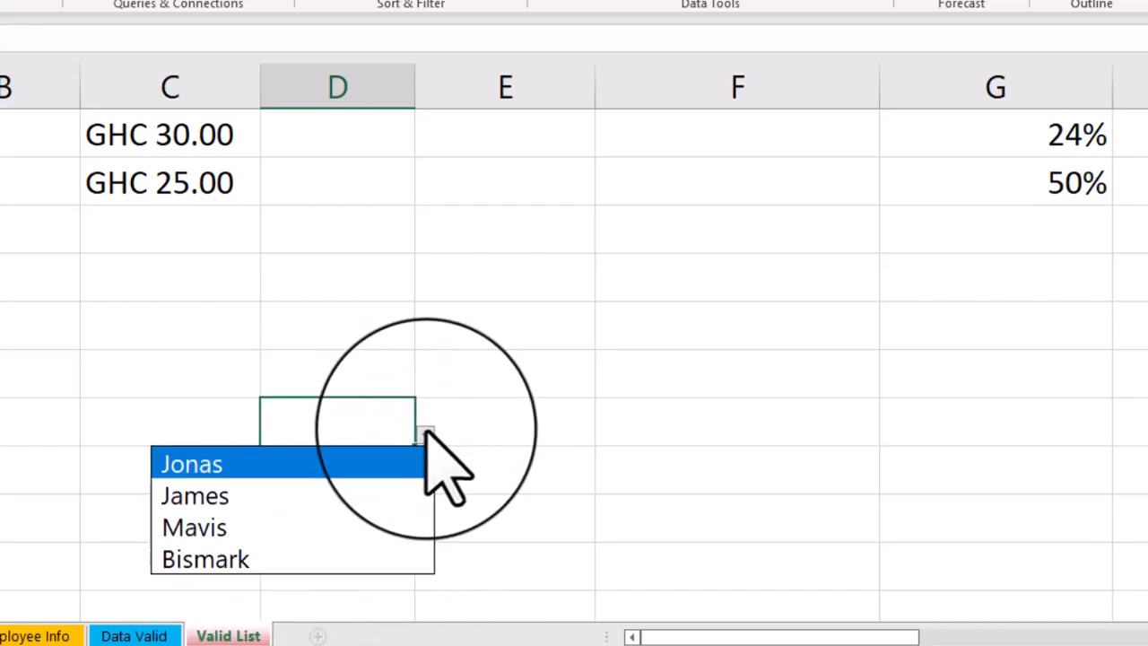
{"action": "left_click", "coordinate": [269, 558]}
{"action": "left_click", "coordinate": [377, 376]}
{"action": "left_click", "coordinate": [425, 386]}
{"action": "left_click", "coordinate": [269, 415]}
{"action": "left_click", "coordinate": [377, 327]}
{"action": "left_click", "coordinate": [425, 337]}
{"action": "left_click", "coordinate": [269, 427]}
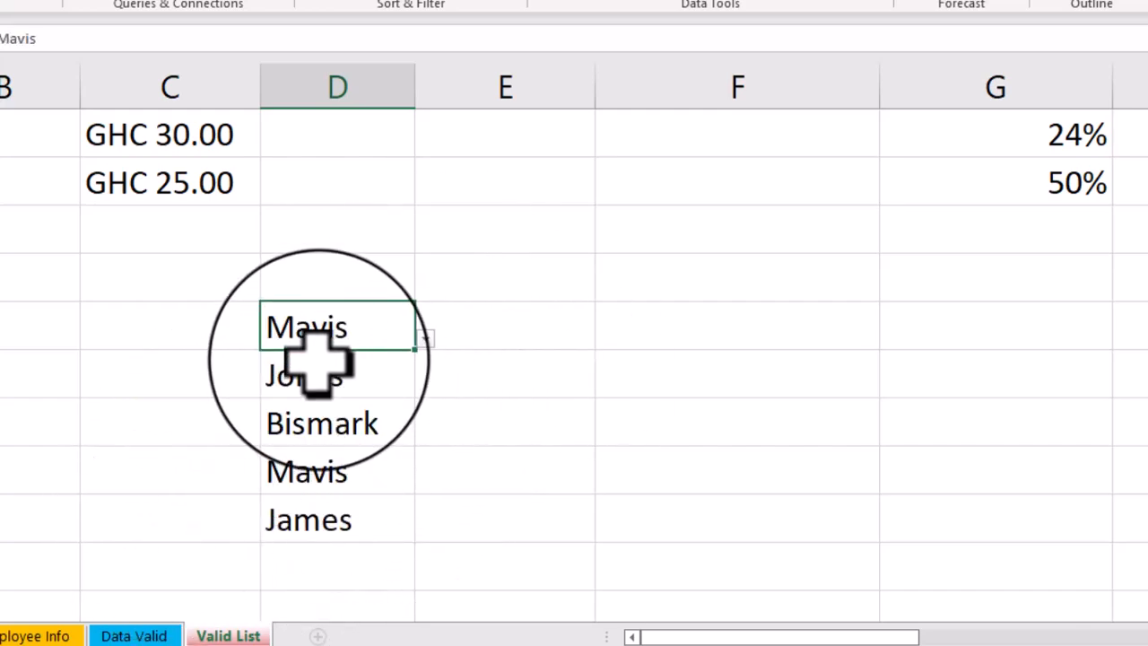